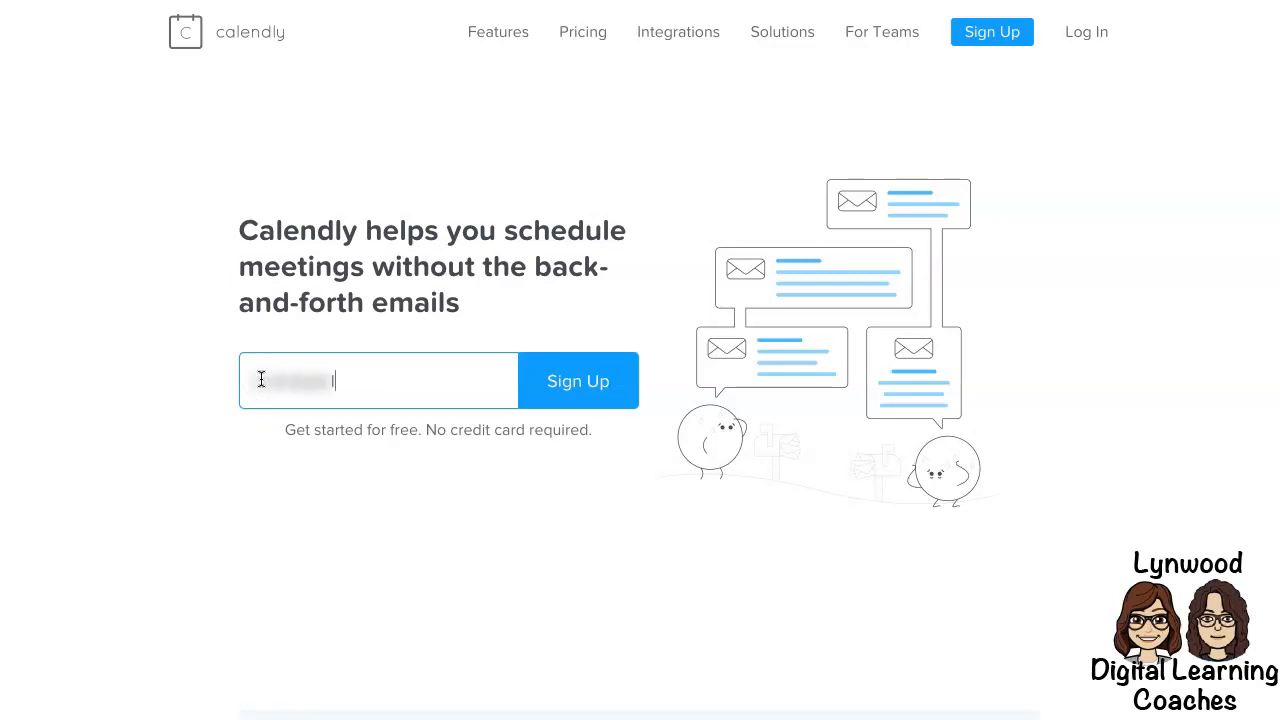
# Sign up for Calendly with the school Google account and grant it Google Calendar access.
pyautogui.click(578, 388)
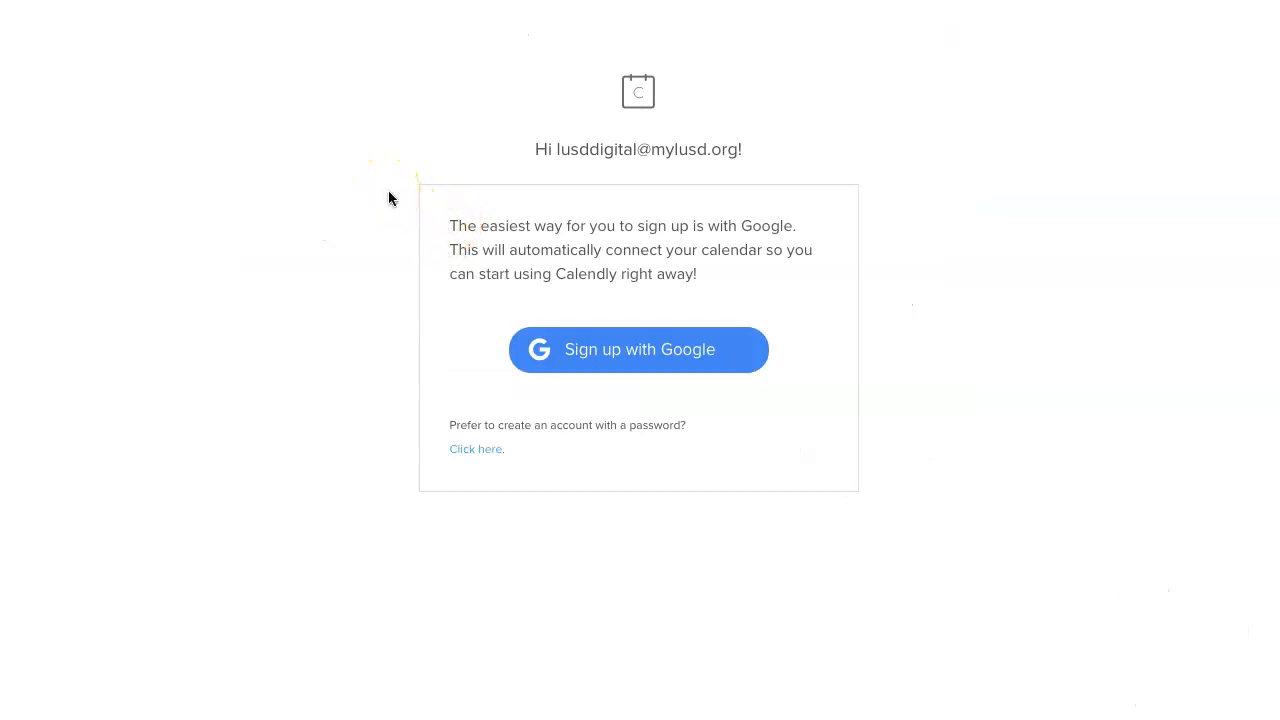
pyautogui.click(668, 352)
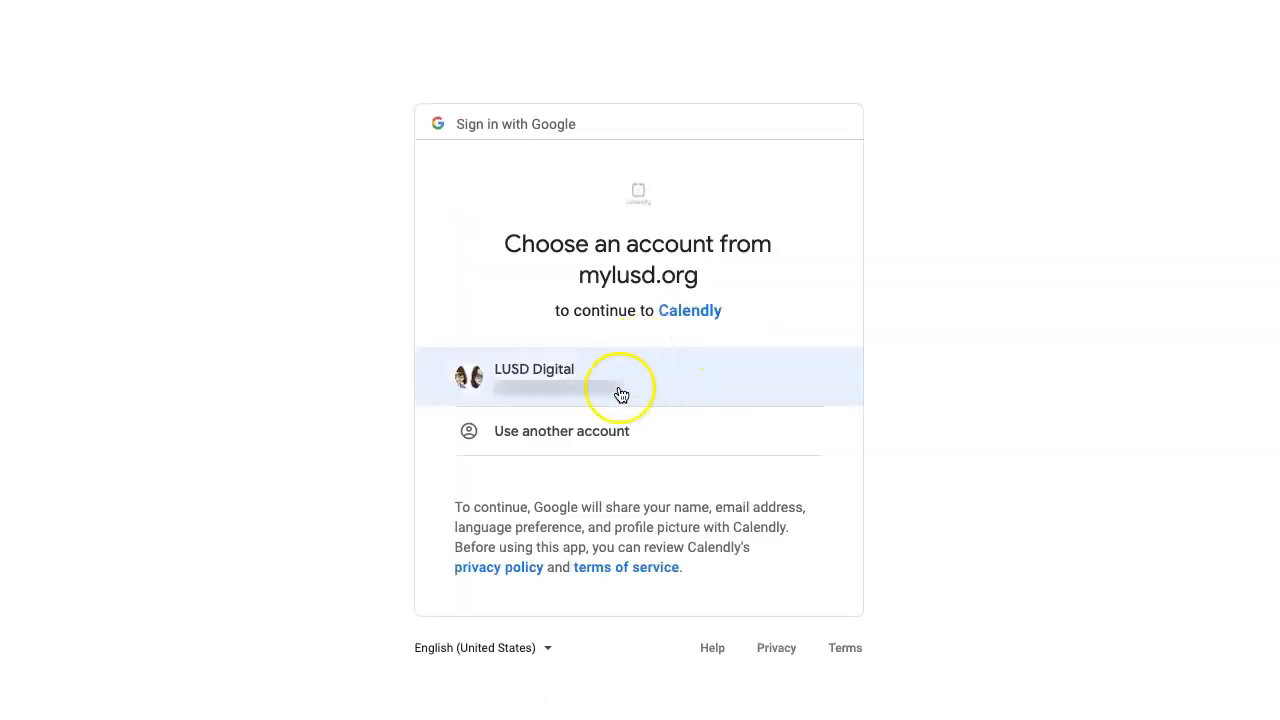
pyautogui.click(535, 378)
pyautogui.click(780, 625)
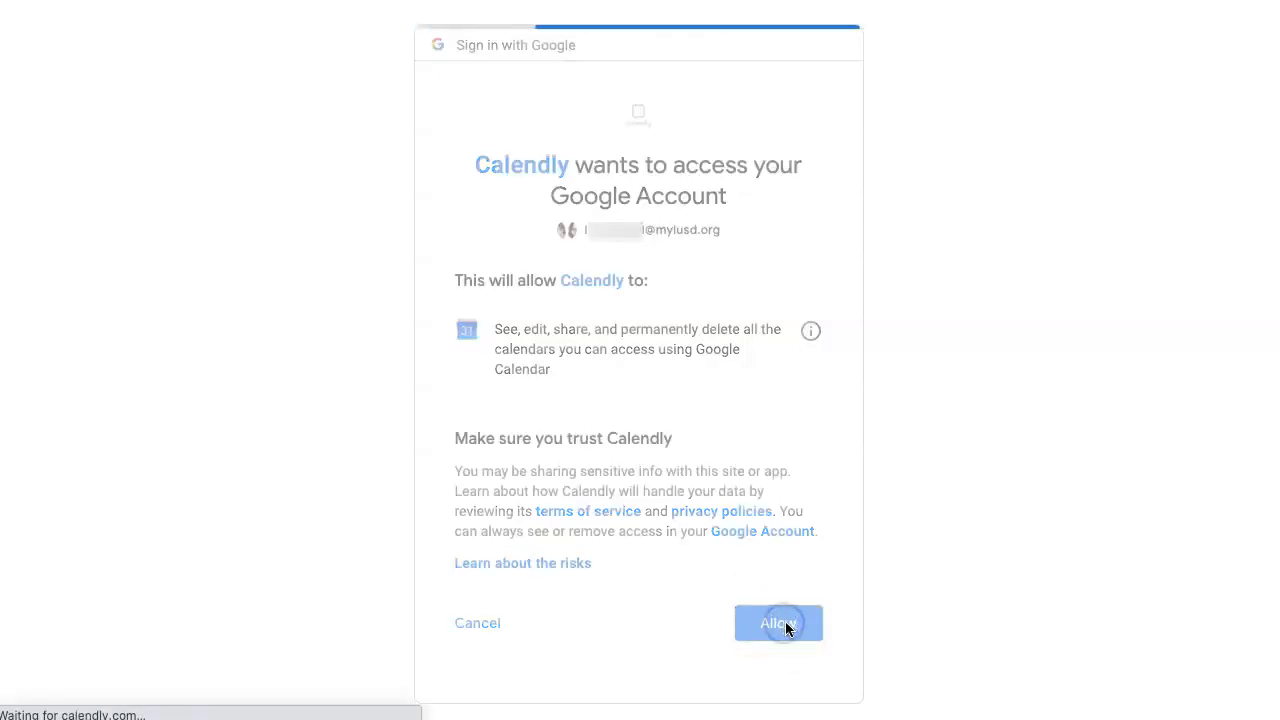
pyautogui.click(201, 322)
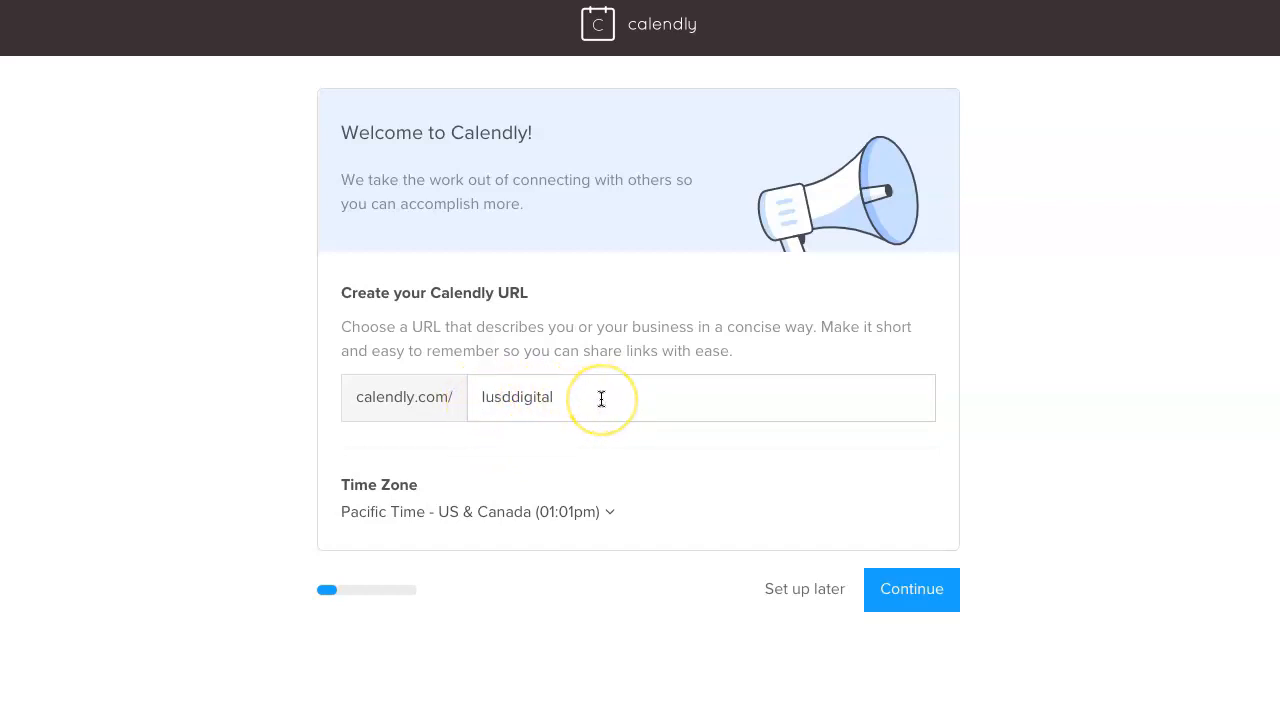
# Keep calendly.com/lusddigital with Pacific Time and confirm the connected Google Calendar.
pyautogui.moveTo(476, 396); pyautogui.dragTo(610, 403)
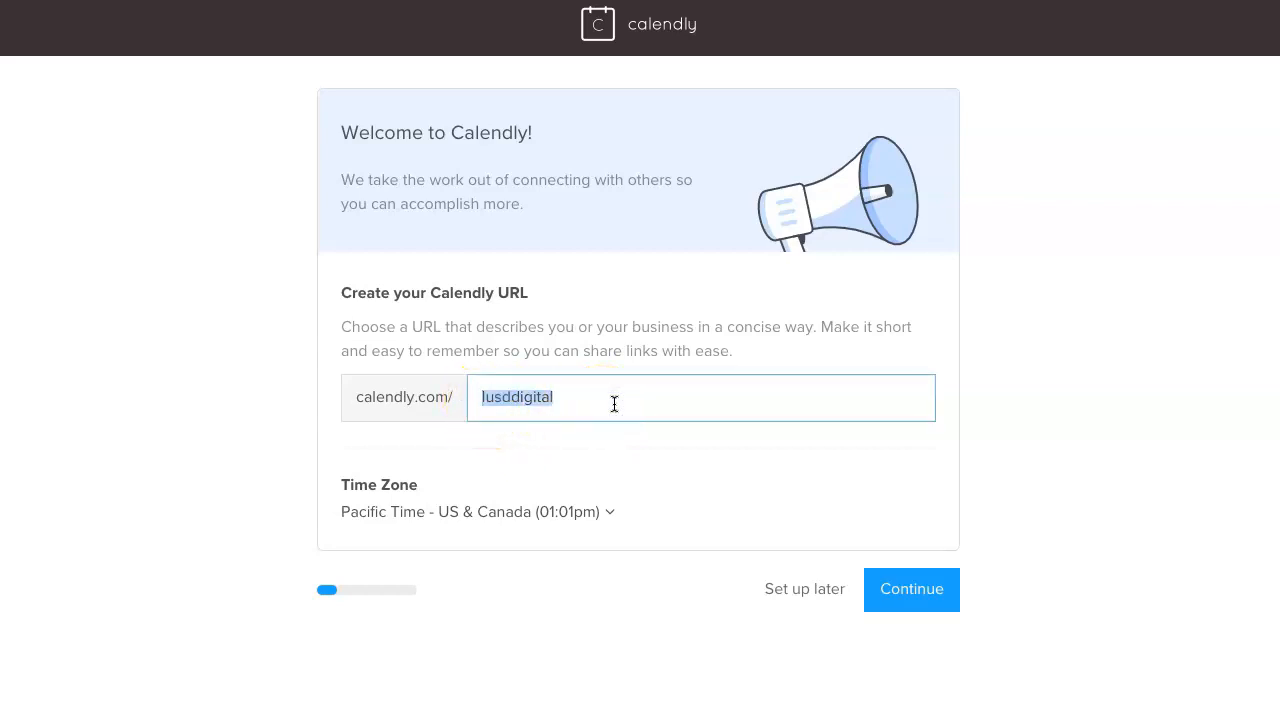
pyautogui.click(912, 592)
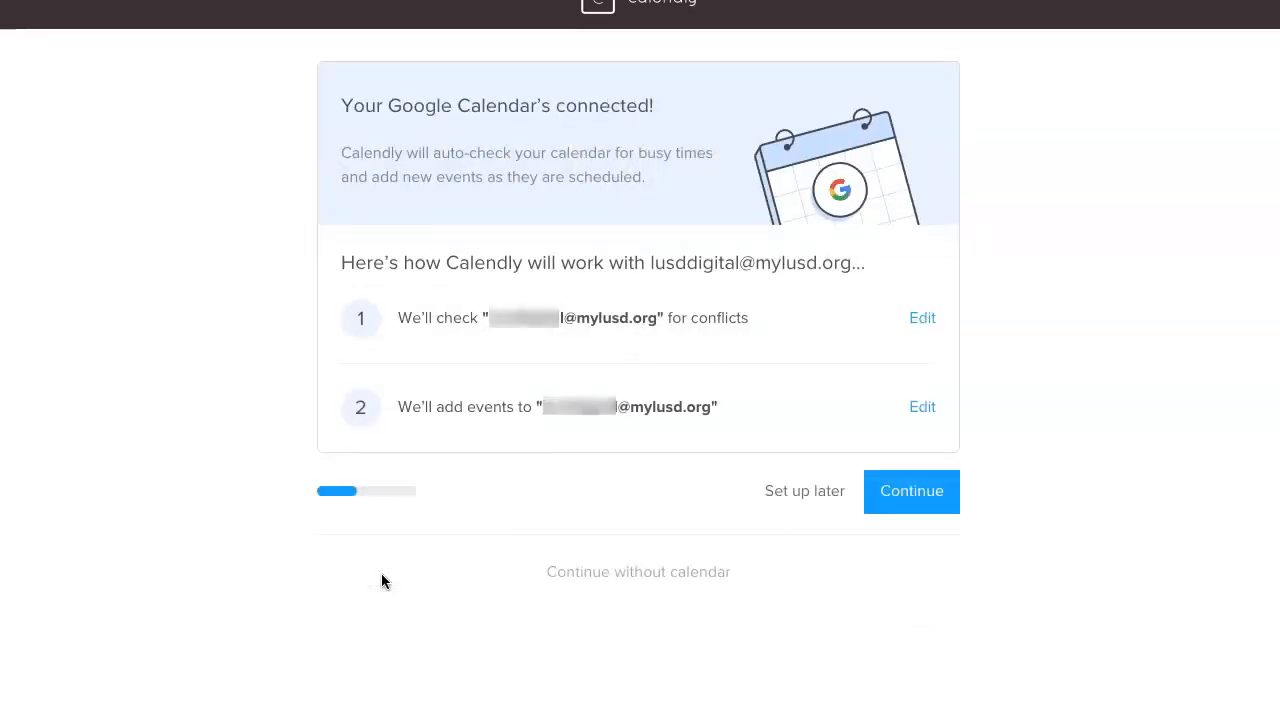
pyautogui.click(312, 298)
pyautogui.click(912, 492)
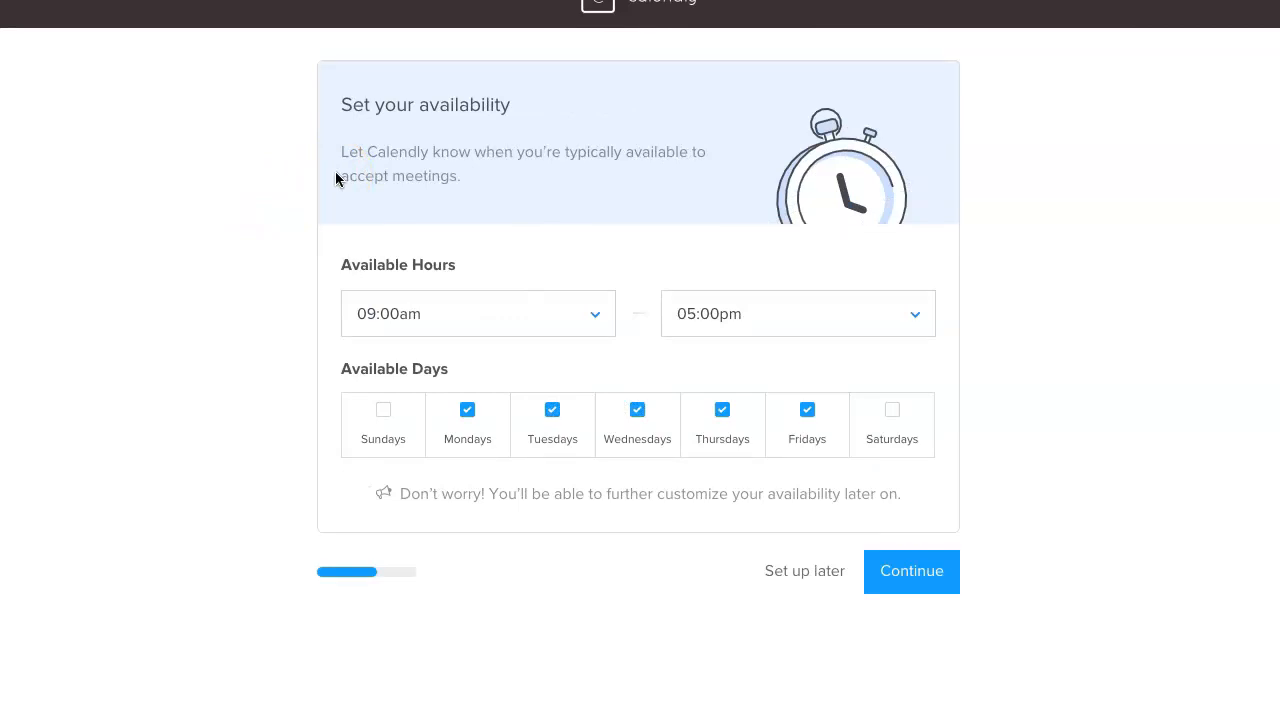
# Set available hours to 01:00pm–03:00pm on Monday, Tuesday, Thursday and Friday, dropping Wednesday.
pyautogui.click(597, 319)
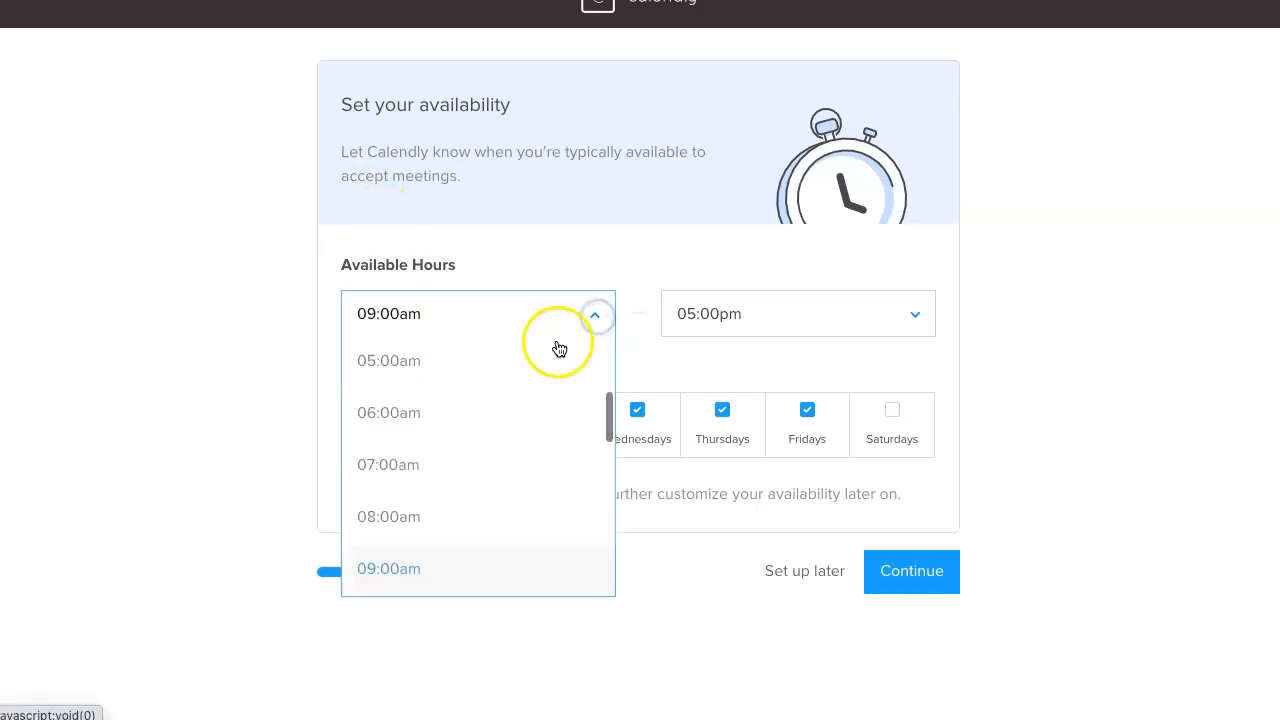
pyautogui.scroll(-7, 468, 481)
pyautogui.scroll(7, 468, 481)
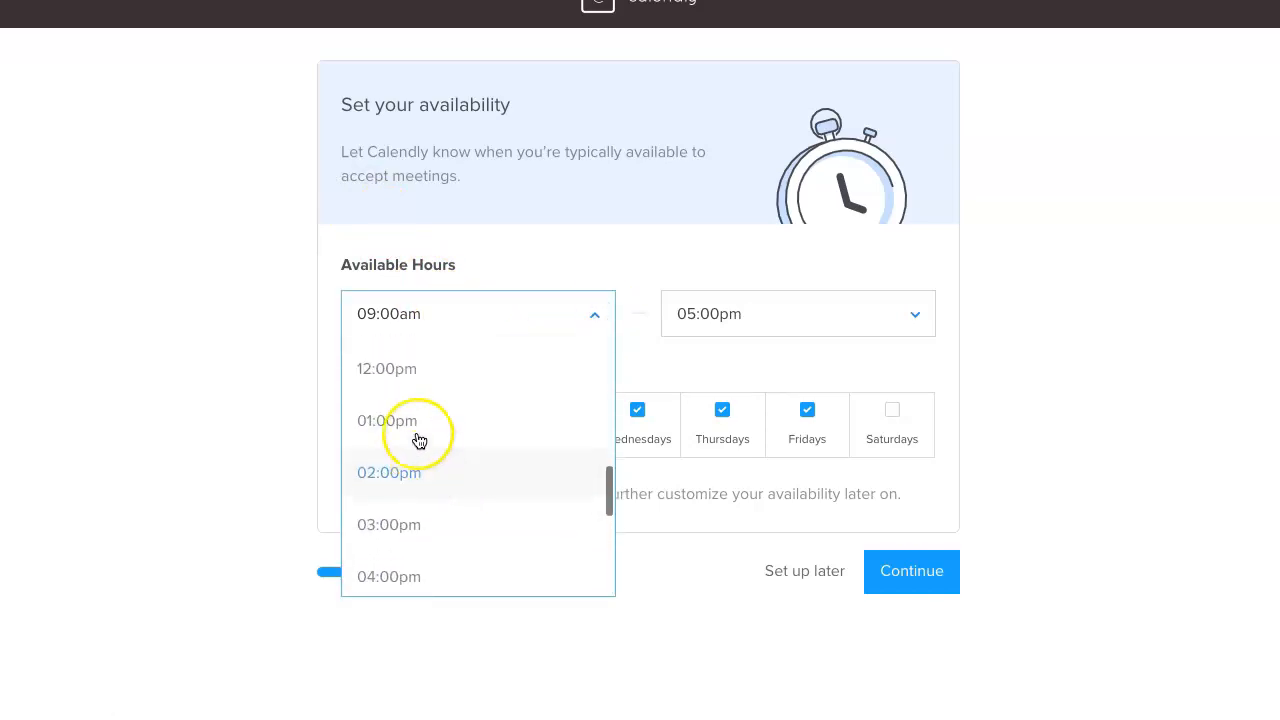
pyautogui.click(418, 437)
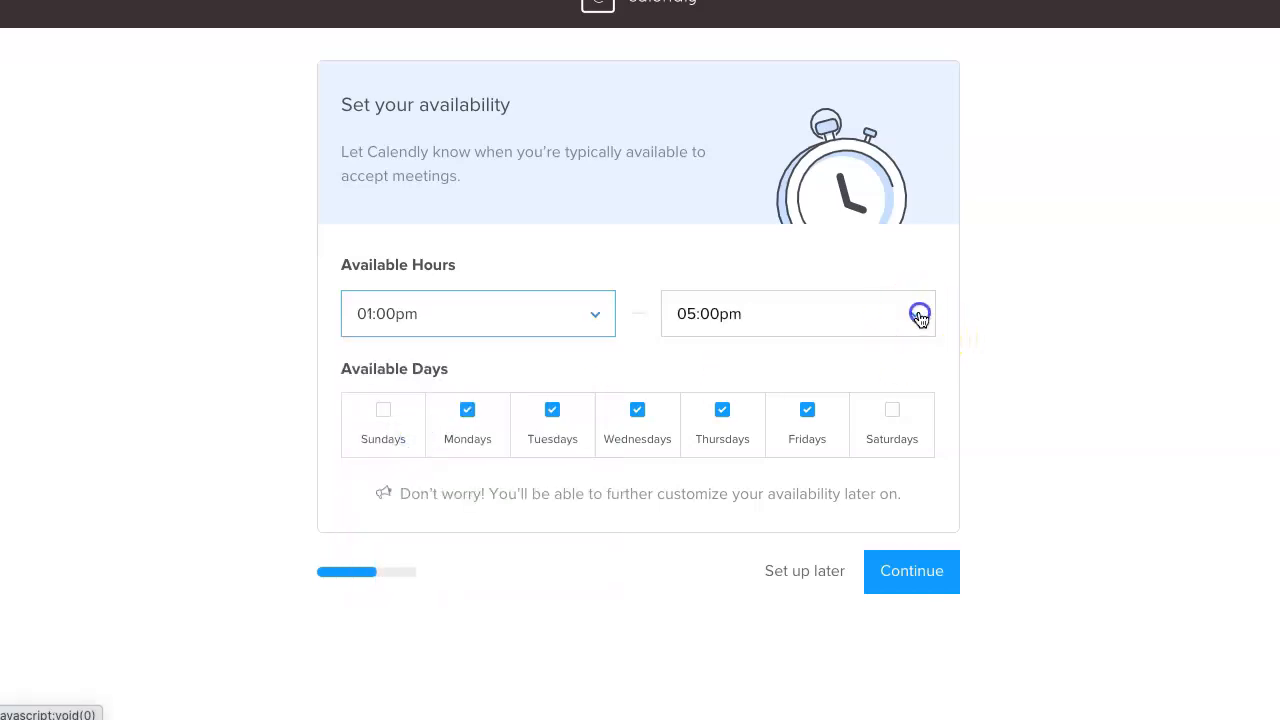
pyautogui.click(917, 314)
pyautogui.click(766, 464)
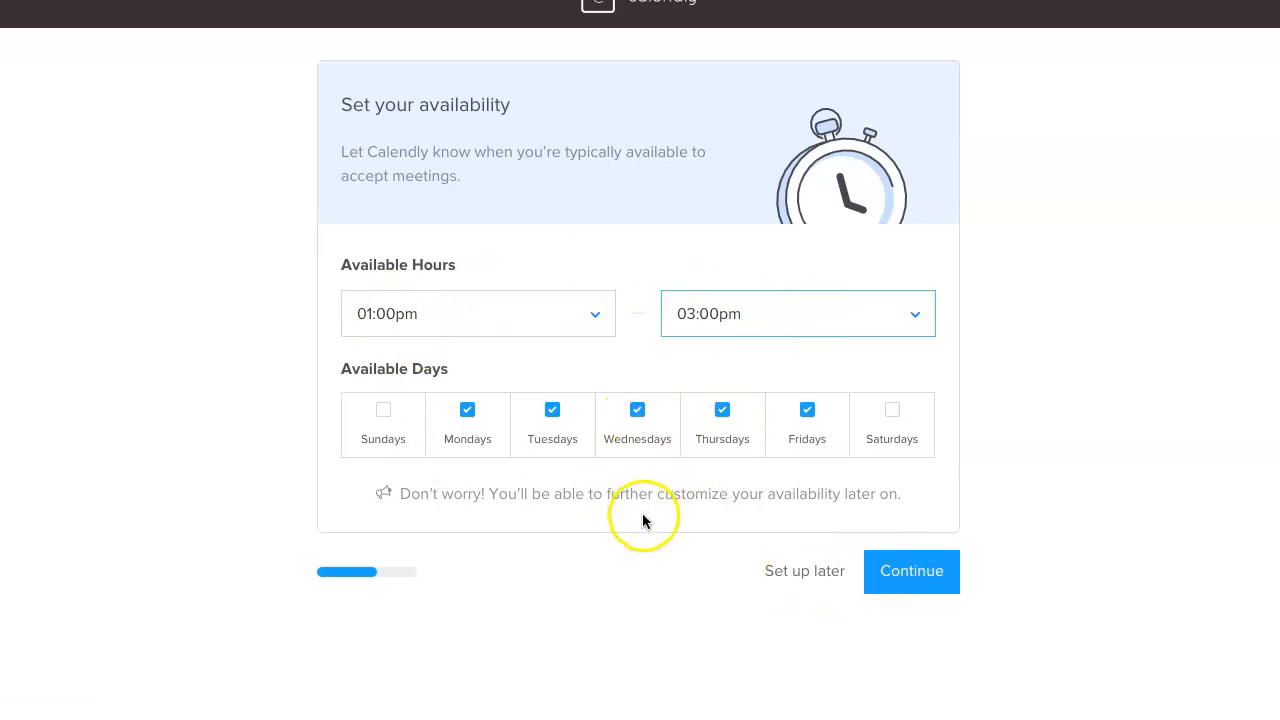
pyautogui.click(638, 411)
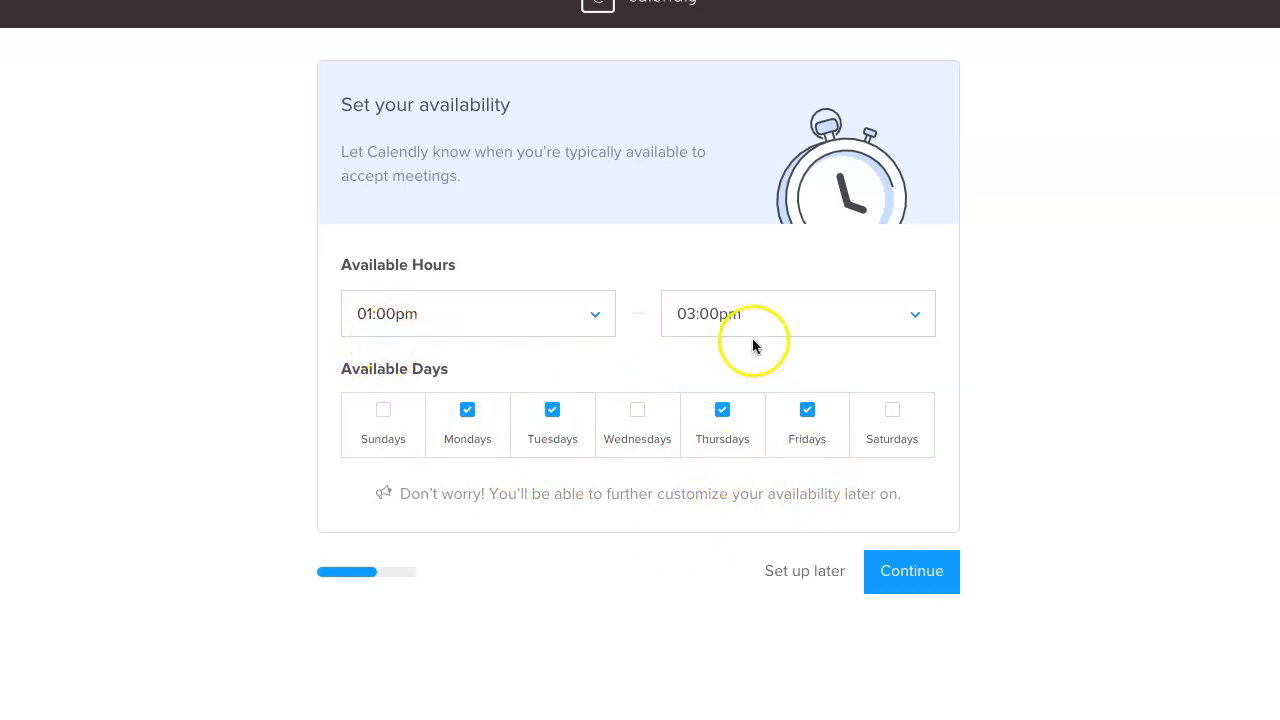
pyautogui.click(928, 594)
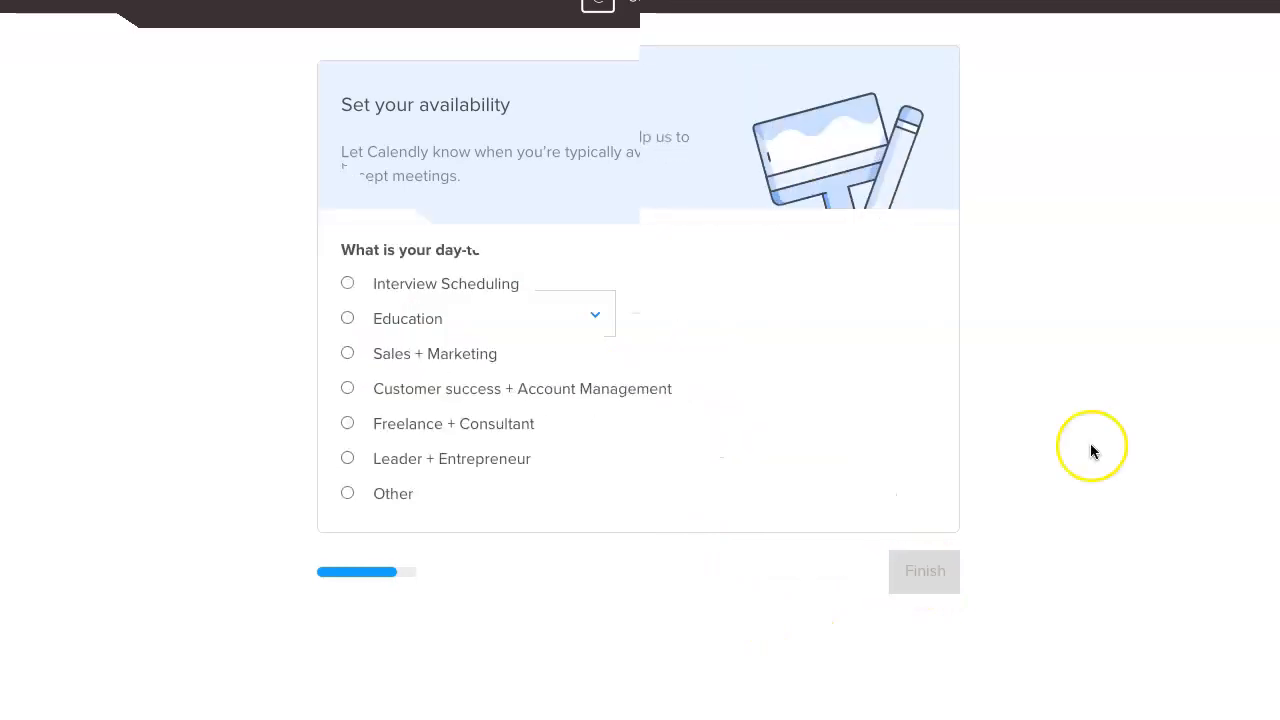
# Pick Education as the role, finish onboarding, and close the Getting Started Guide.
pyautogui.click(347, 319)
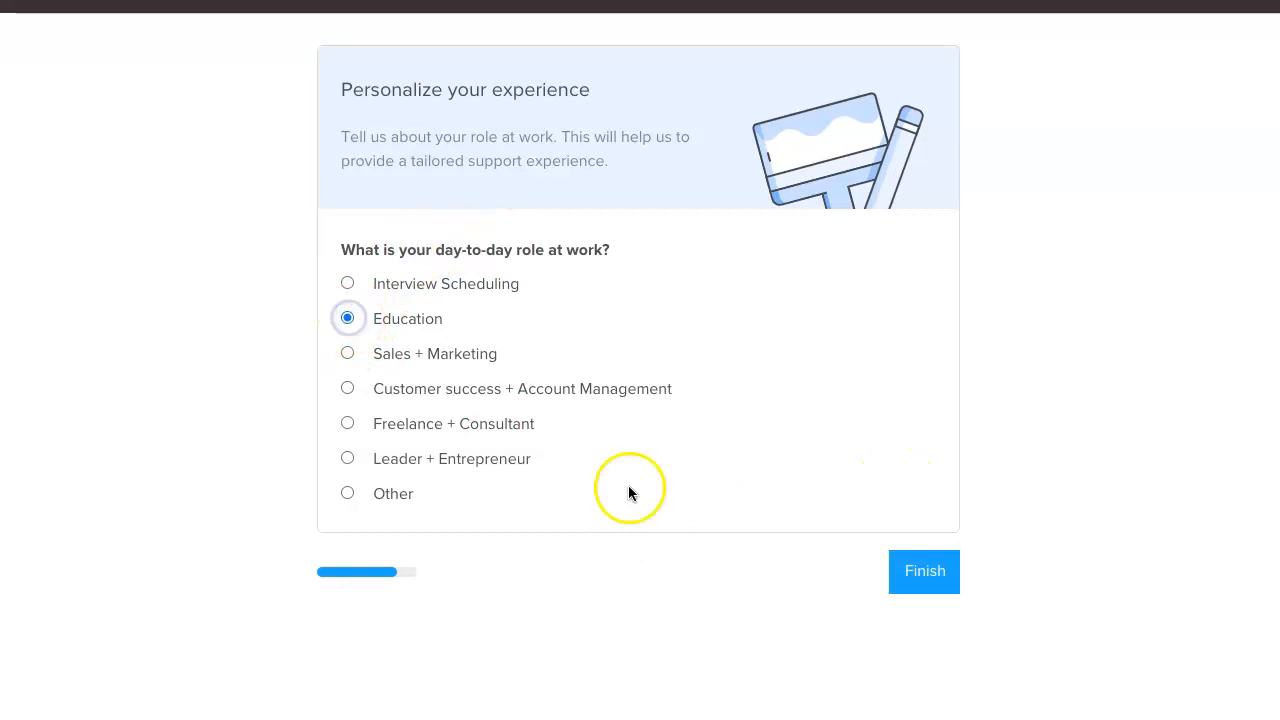
pyautogui.click(926, 572)
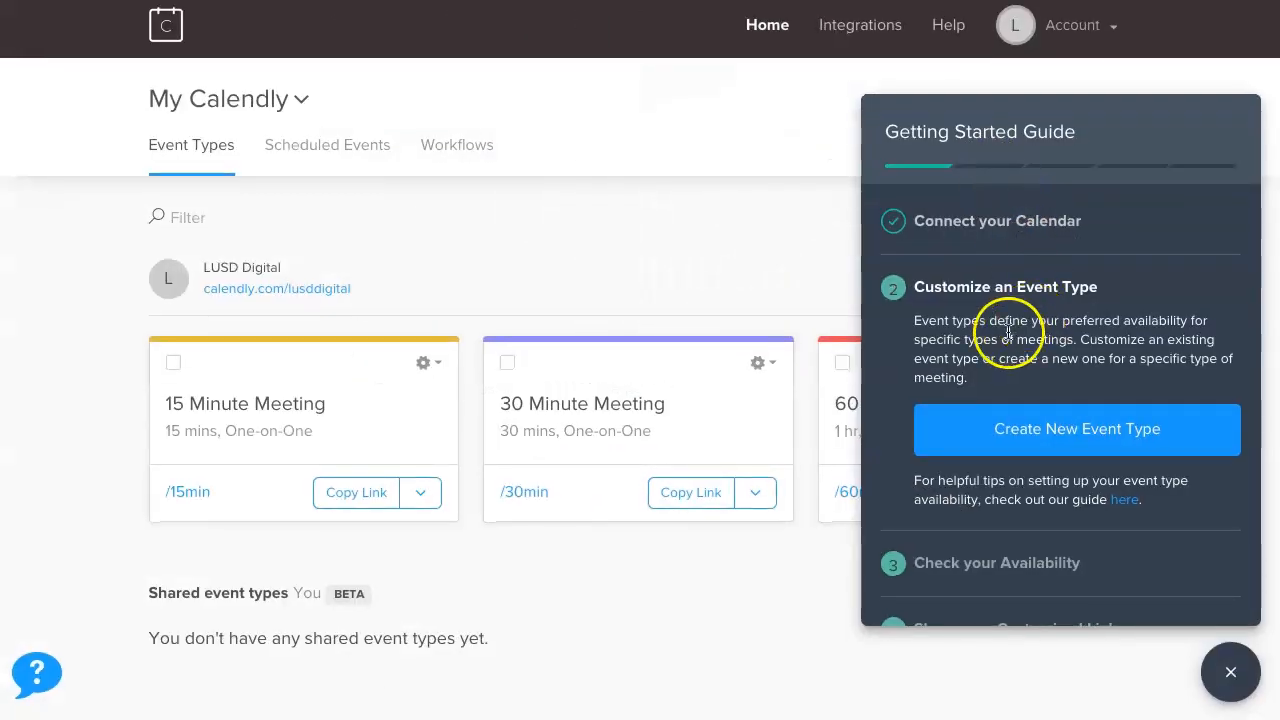
pyautogui.scroll(-2, 1014, 440)
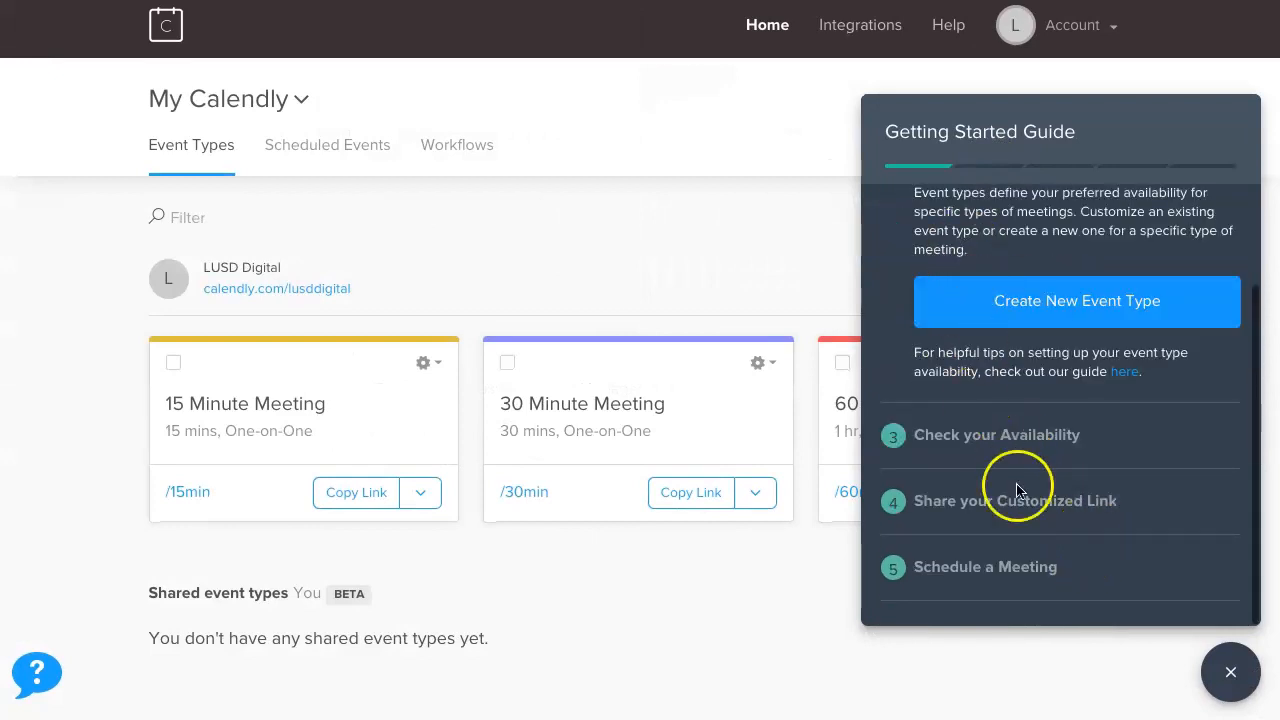
pyautogui.click(1231, 672)
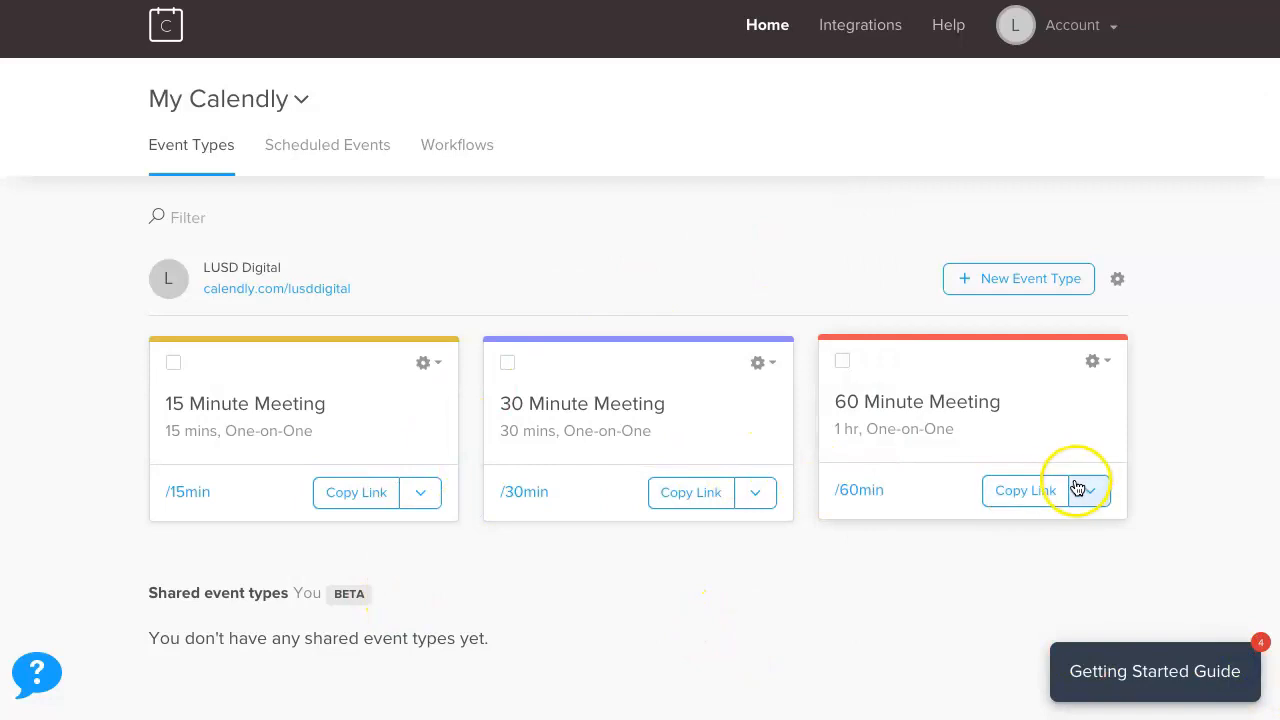
pyautogui.click(1116, 30)
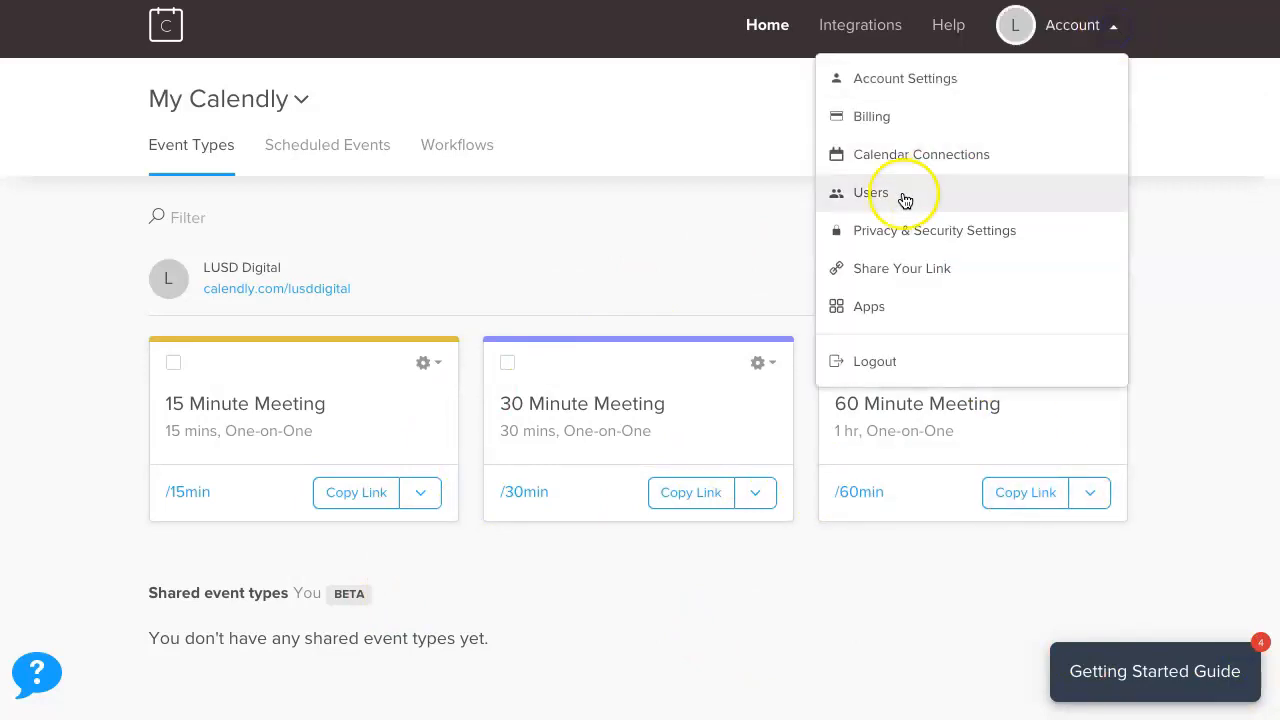
pyautogui.click(848, 116)
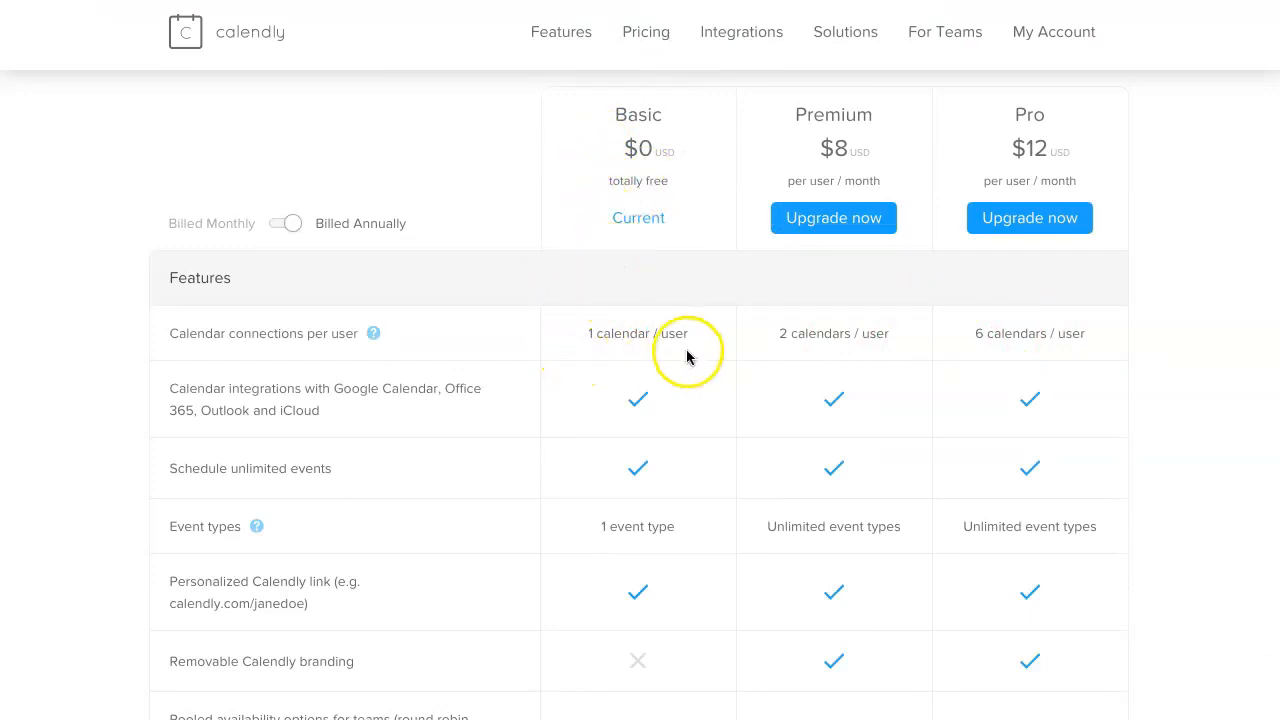
pyautogui.scroll(-1, 530, 466)
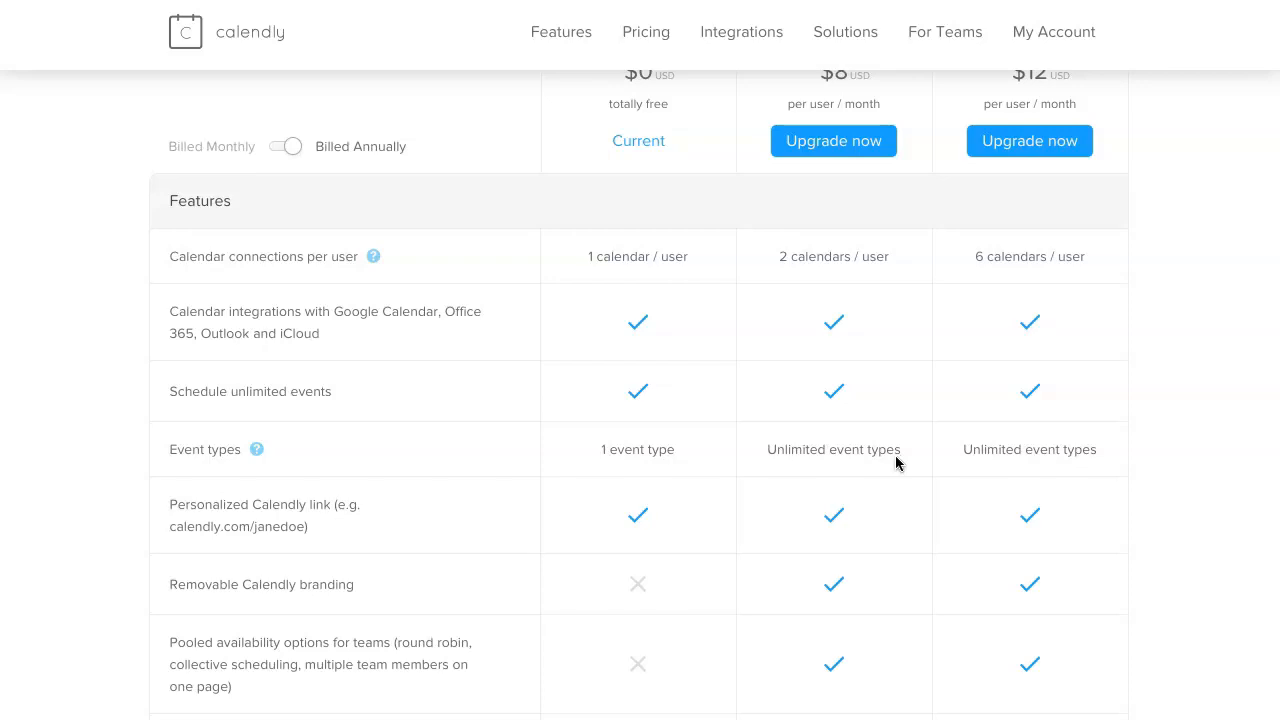
pyautogui.scroll(1, 896, 462)
pyautogui.click(514, 233)
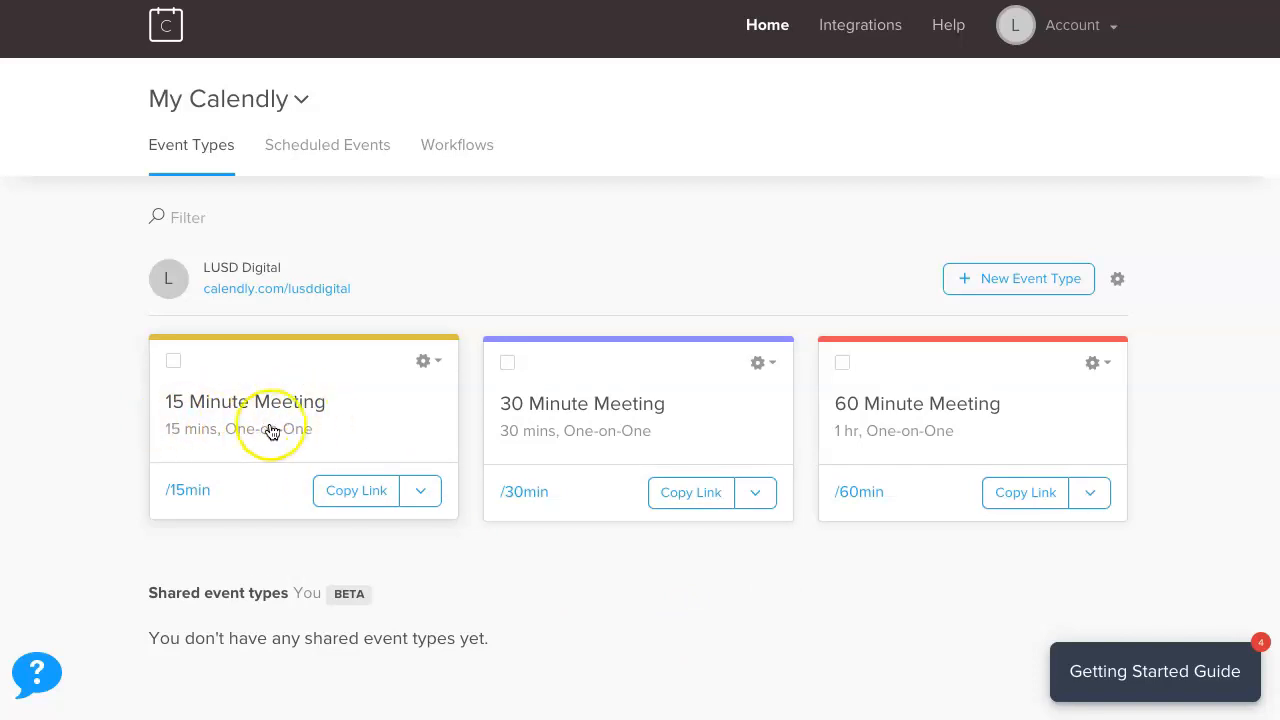
# Select the 30 and 60 Minute Meeting event types and confirm deleting both.
pyautogui.click(508, 364)
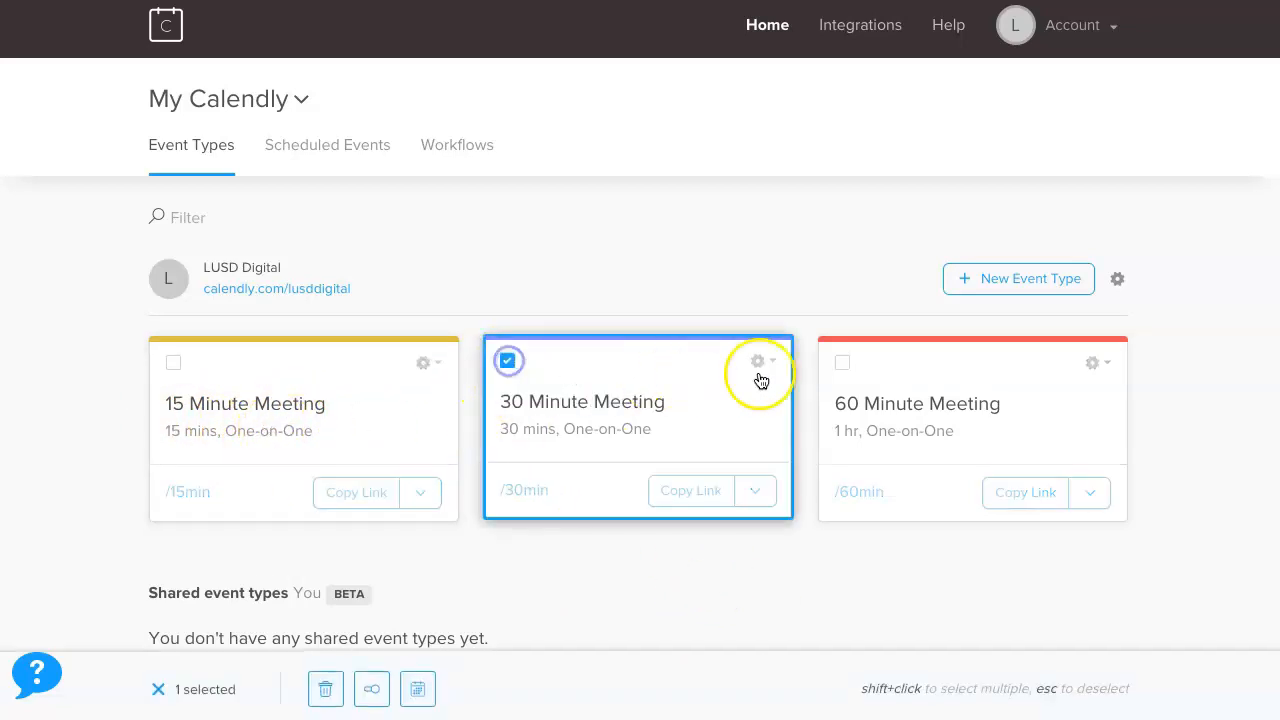
pyautogui.click(841, 363)
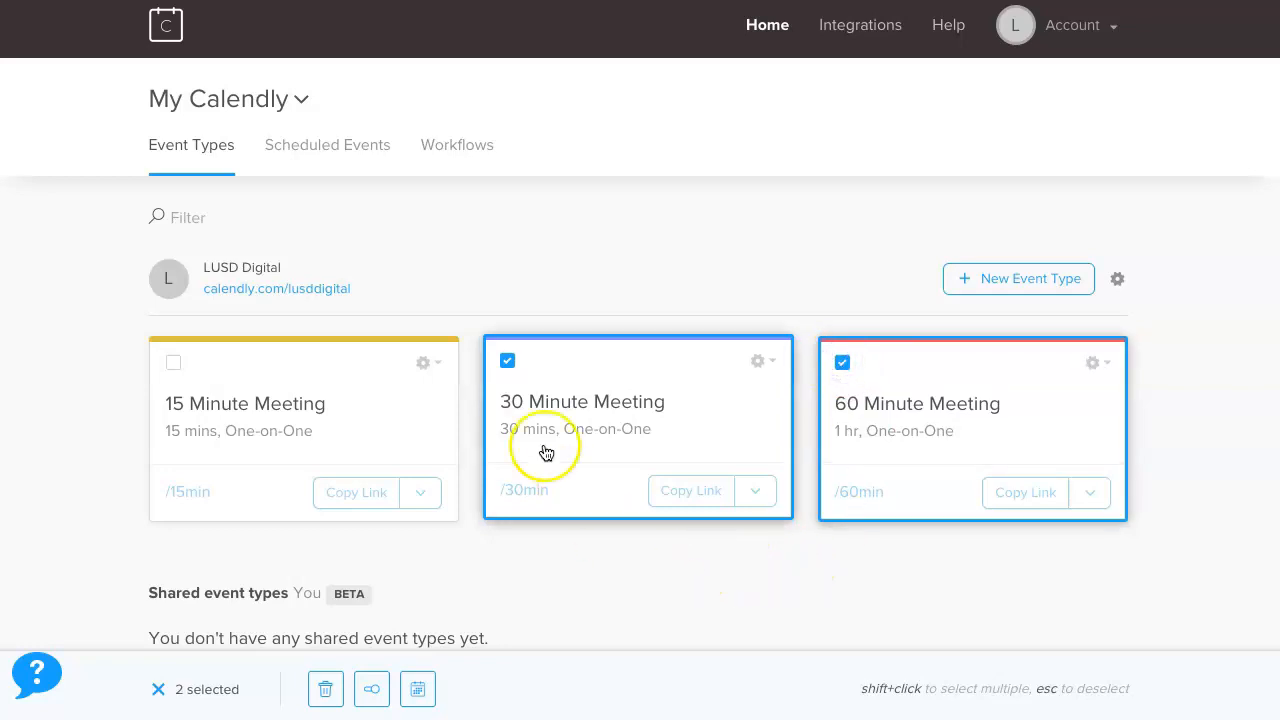
pyautogui.click(323, 692)
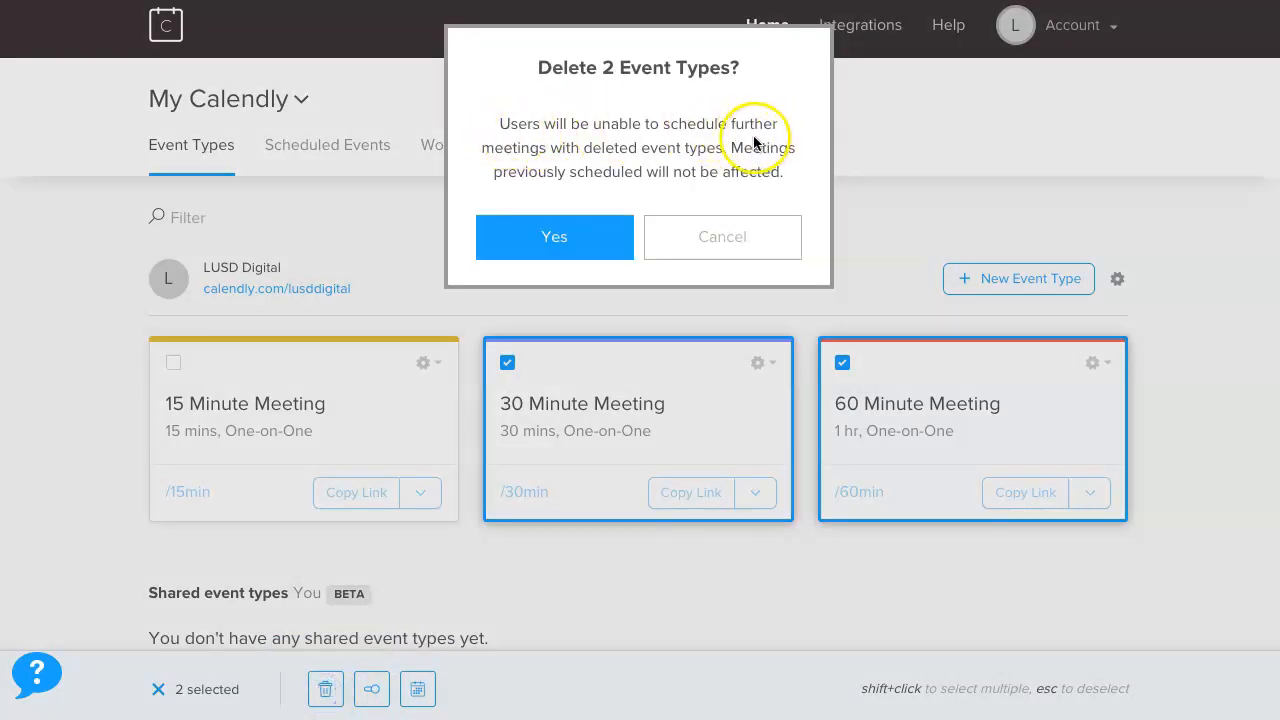
pyautogui.click(557, 238)
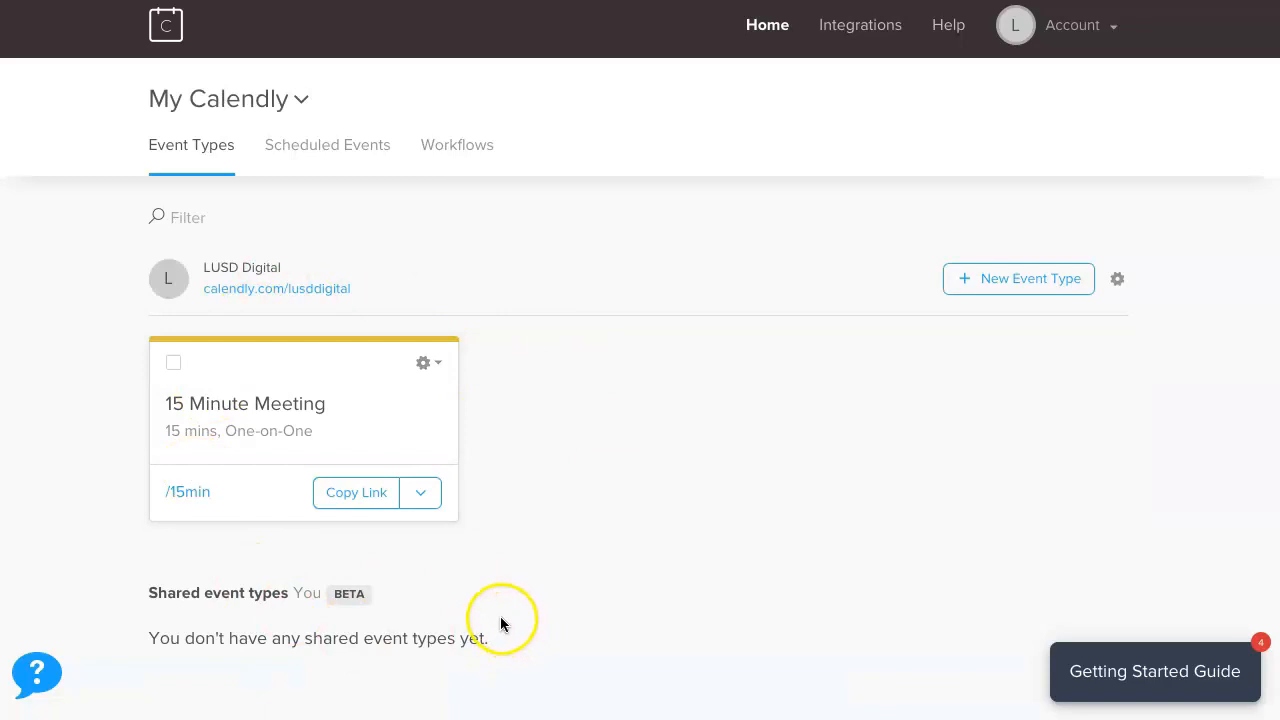
pyautogui.click(434, 363)
# Rename the 15 Minute Meeting event to 'Parent Conferences'.
pyautogui.click(393, 407)
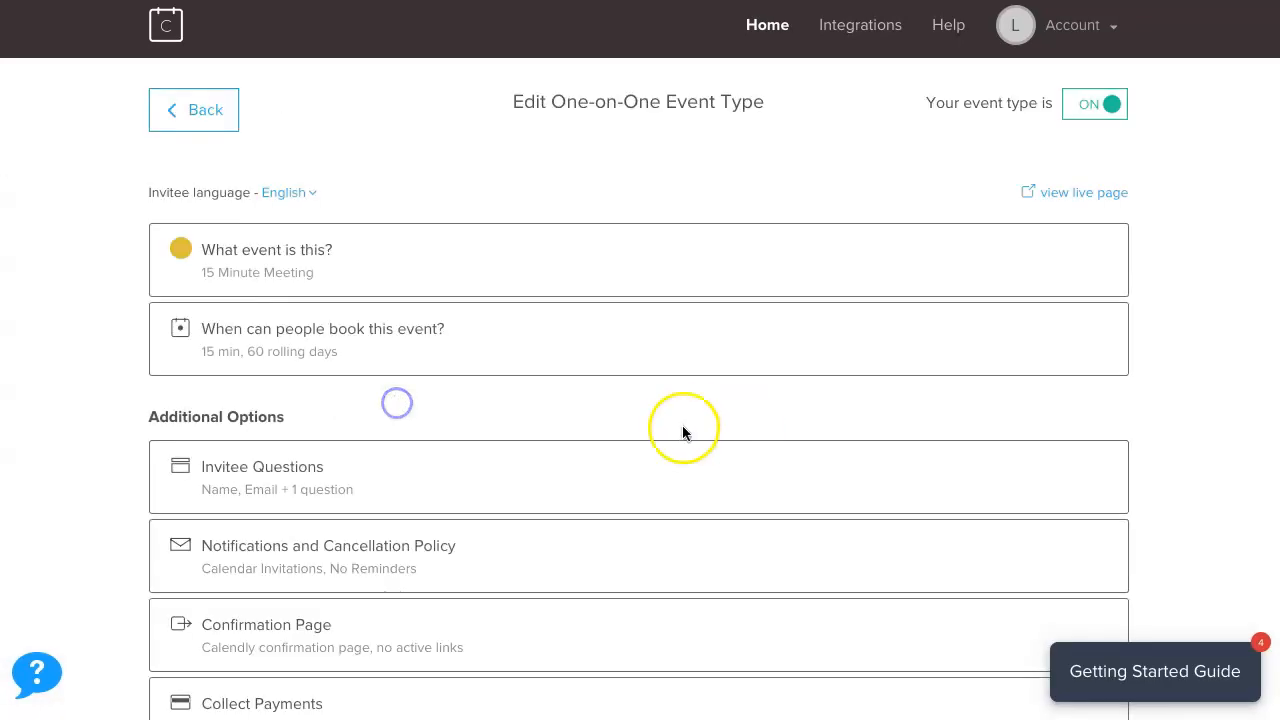
pyautogui.click(312, 251)
pyautogui.click(368, 386)
pyautogui.moveTo(368, 386); pyautogui.dragTo(152, 384)
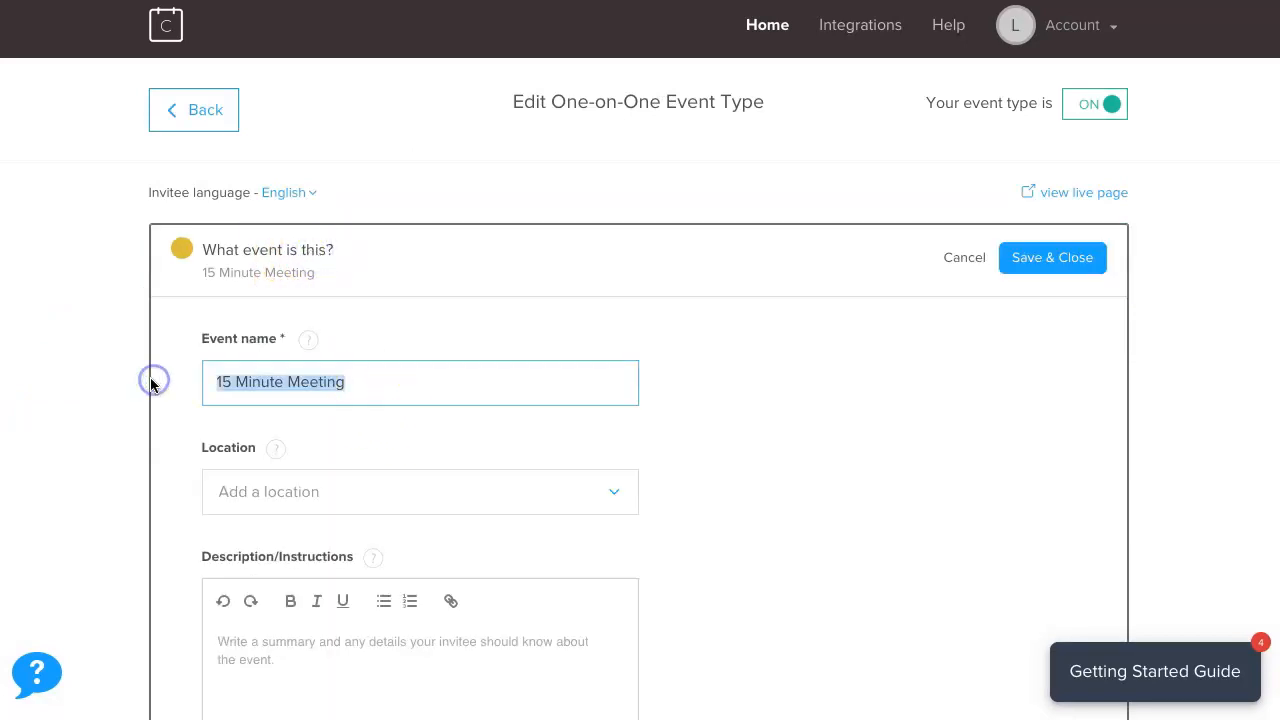
pyautogui.write('Parent Conferences')
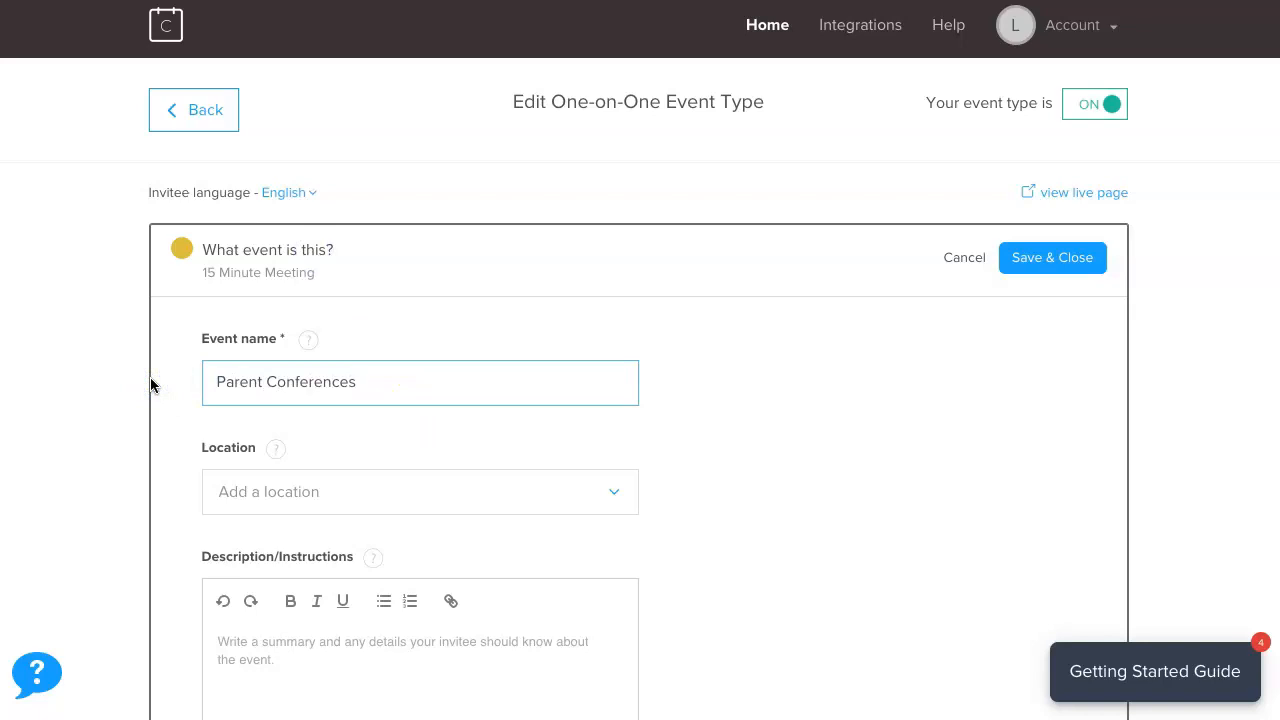
# Set the location to Google Meet and paste the note to parents as the description.
pyautogui.scroll(-1, 614, 408)
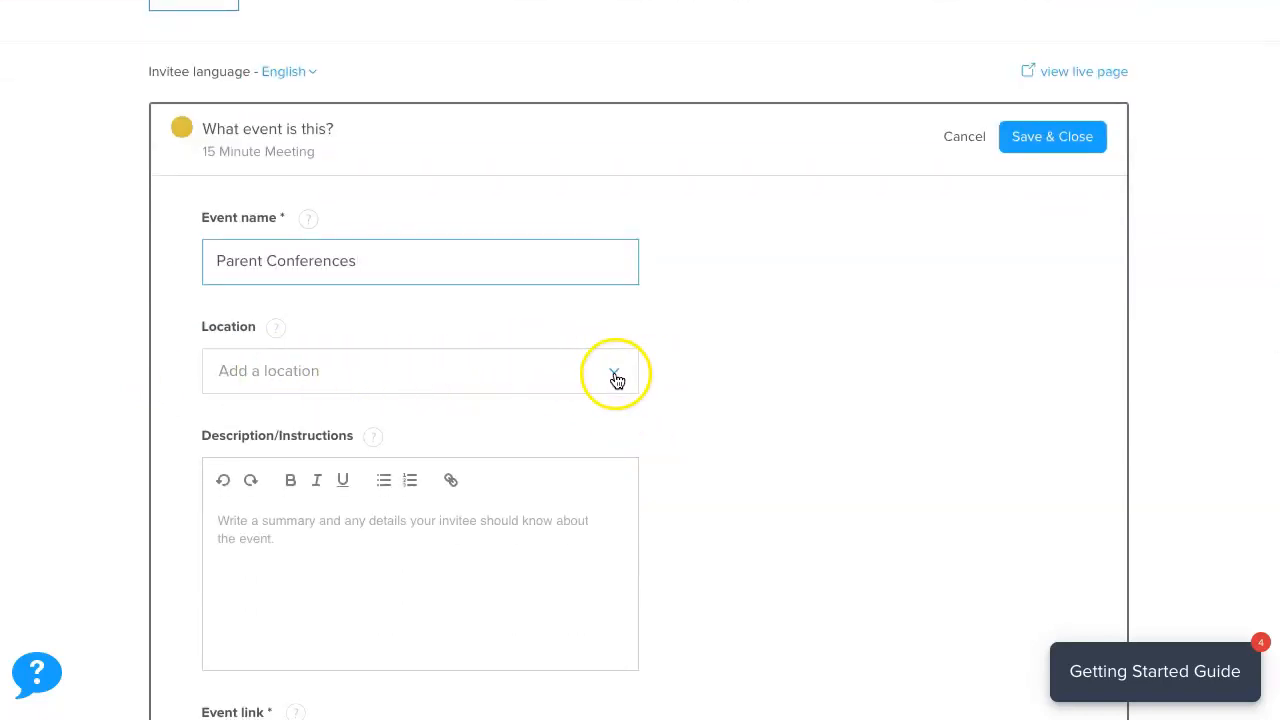
pyautogui.click(615, 375)
pyautogui.scroll(-1, 491, 506)
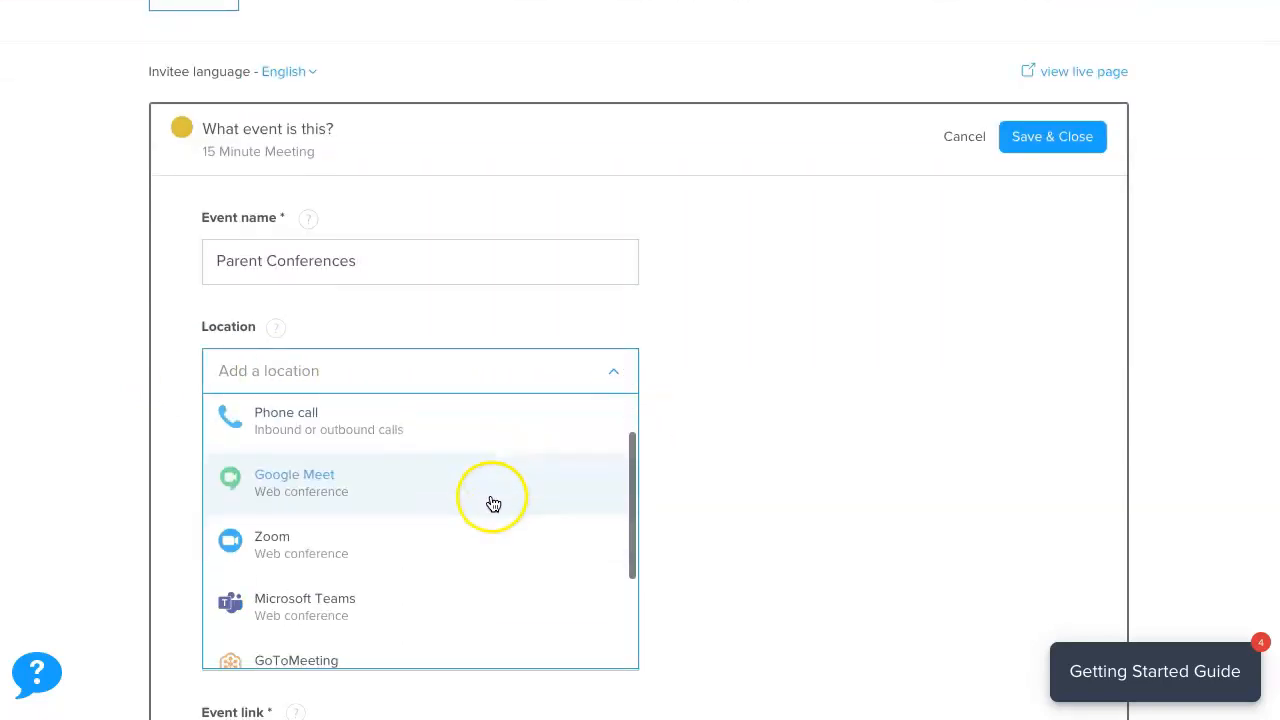
pyautogui.click(327, 491)
pyautogui.scroll(-2, 720, 420)
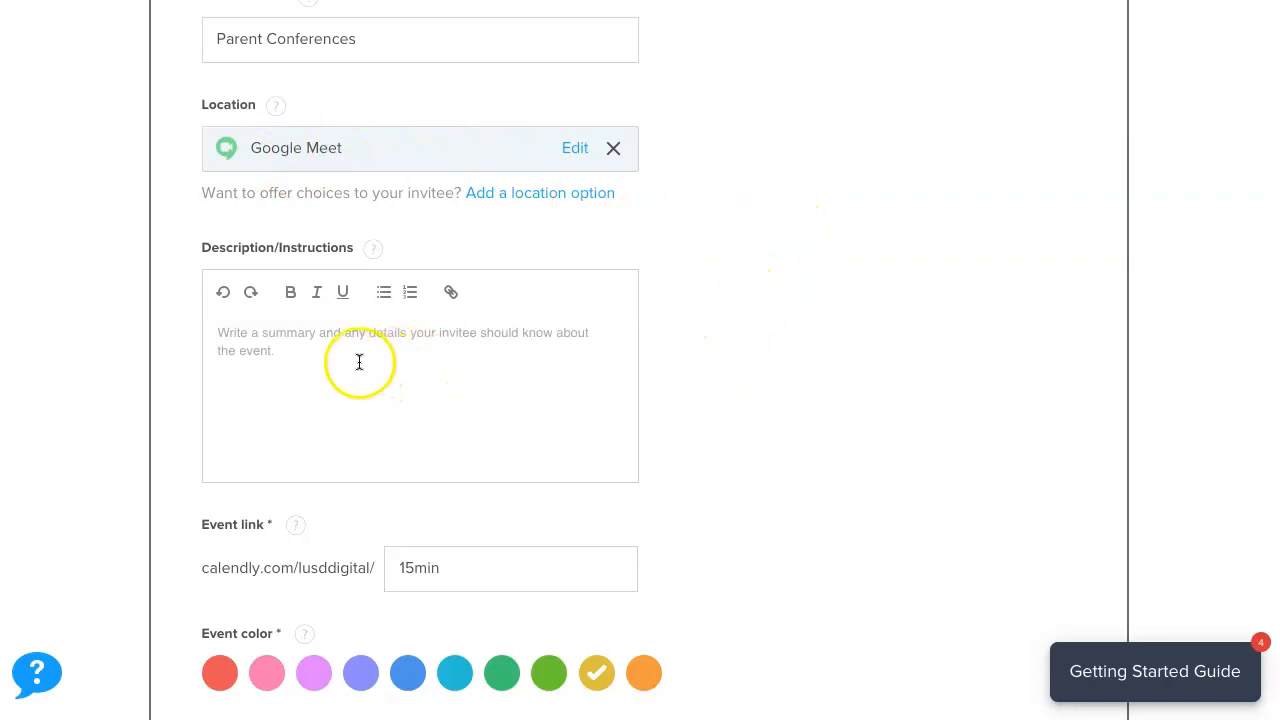
pyautogui.click(218, 340)
pyautogui.write('Parents, Please select a date and time for your conference. Thank you,')
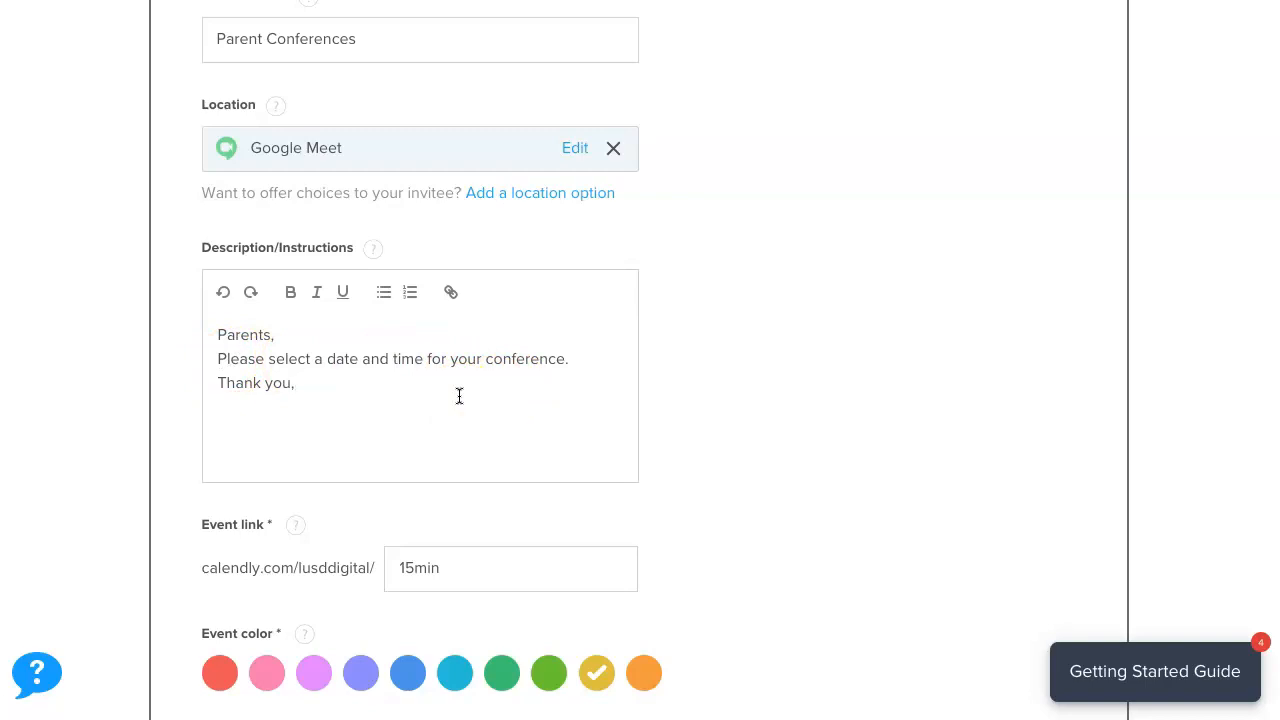
# Change the event link to parentconferences, make it purple, save, and view the live booking page.
pyautogui.scroll(-1, 209, 537)
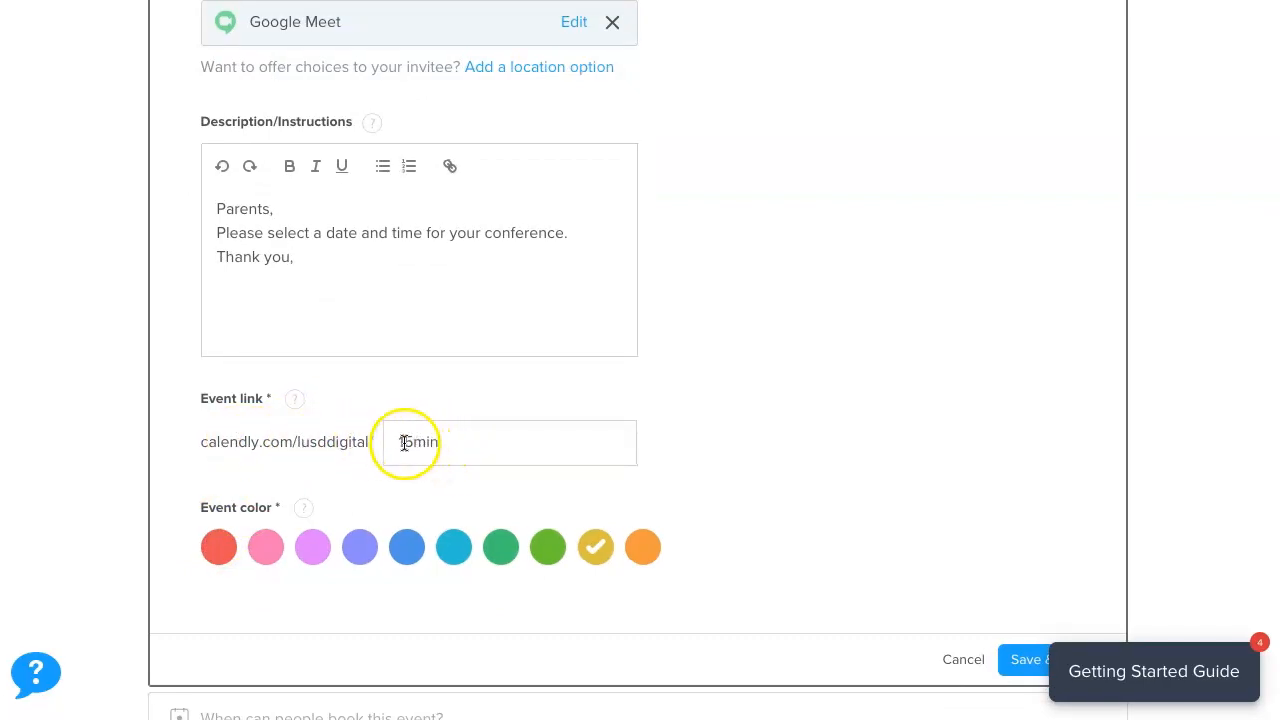
pyautogui.moveTo(401, 442); pyautogui.dragTo(474, 441)
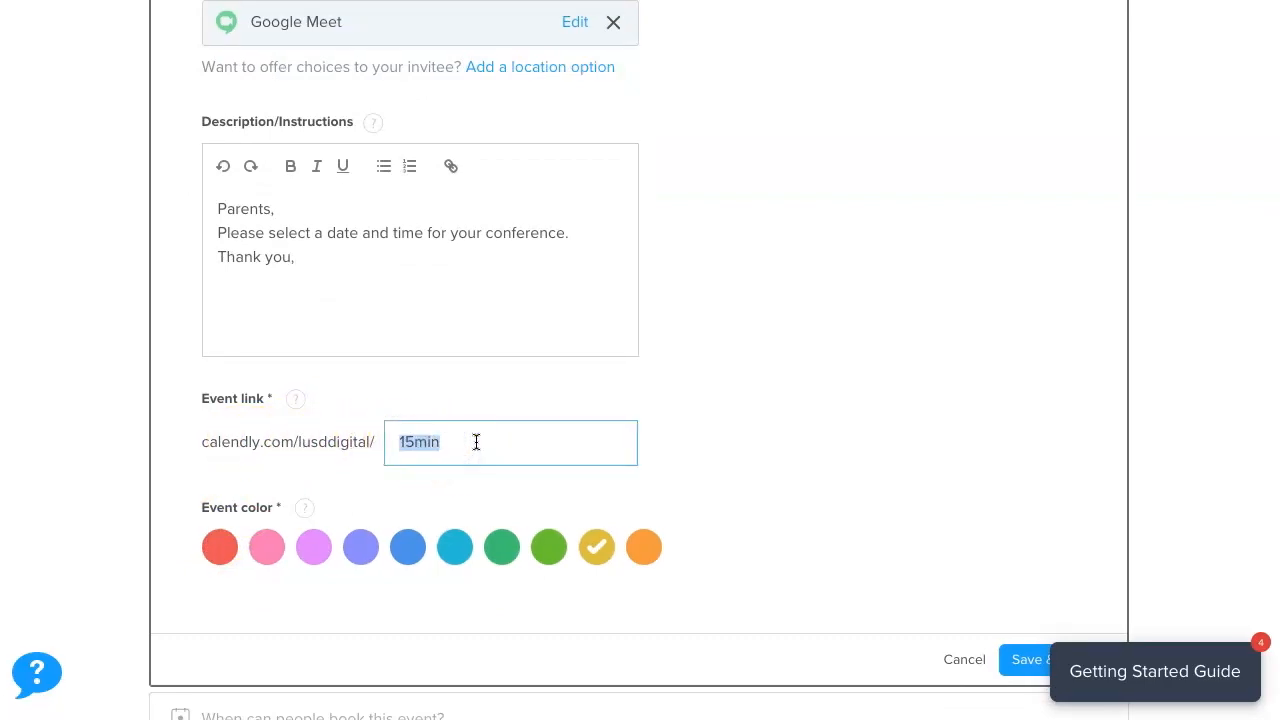
pyautogui.write('parentconferences')
pyautogui.click(471, 445)
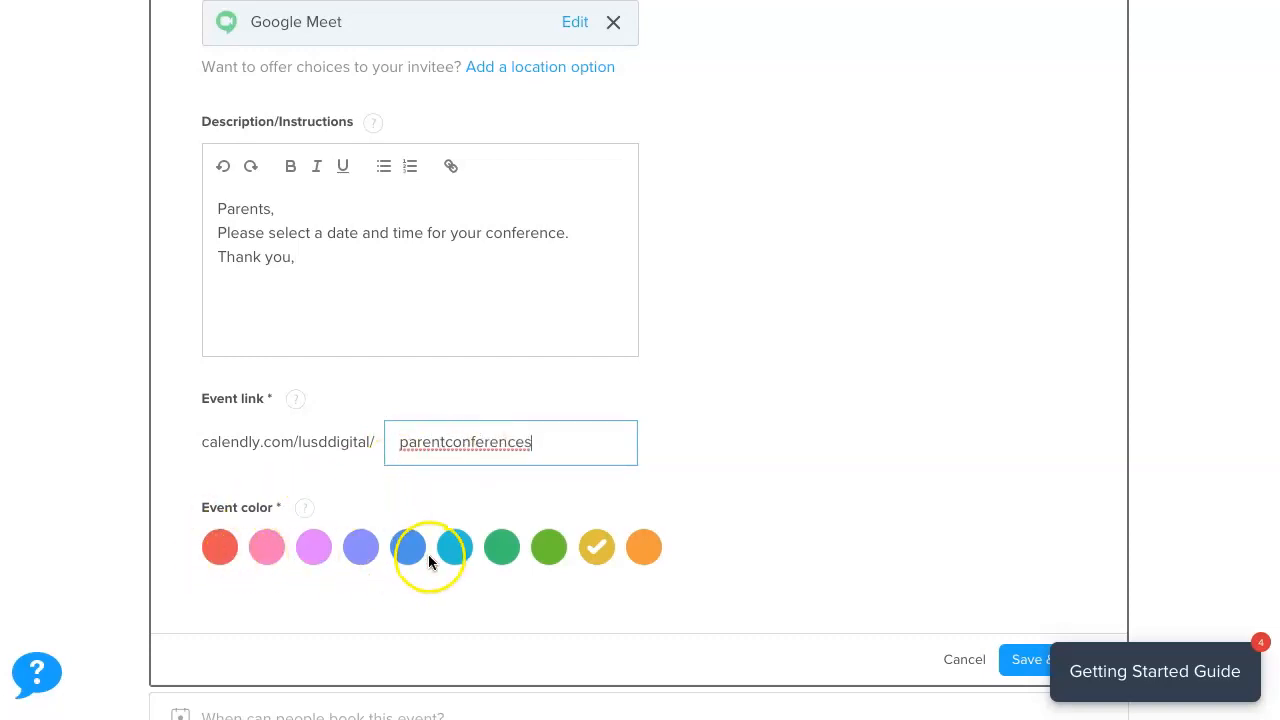
pyautogui.click(358, 552)
pyautogui.scroll(-2, 723, 517)
pyautogui.click(1050, 485)
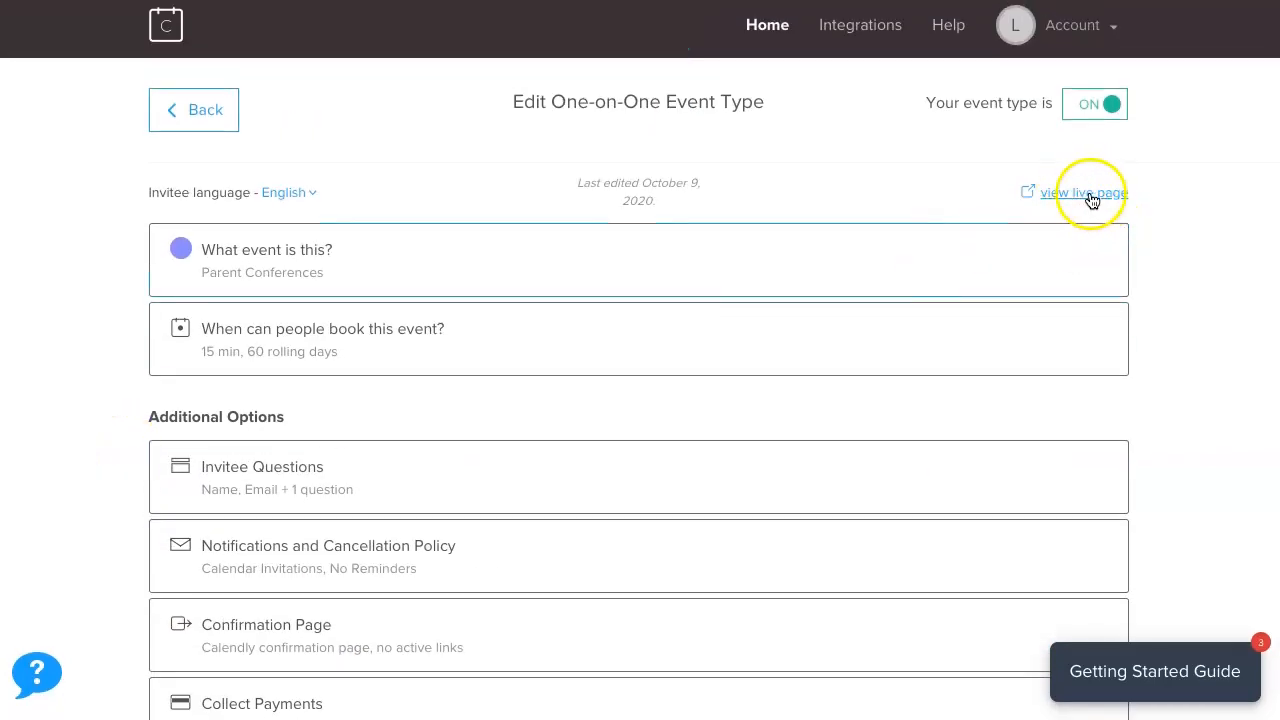
pyautogui.click(1081, 195)
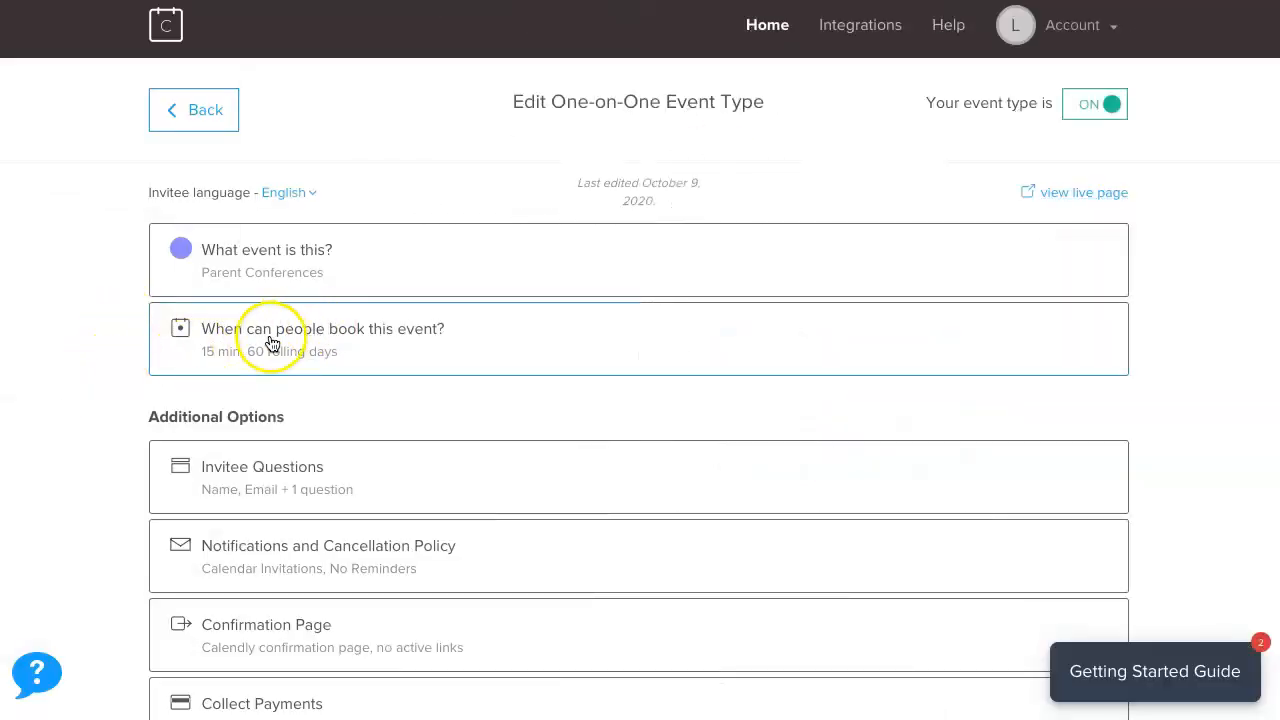
# Expand 'When can people book this event?' to show duration, date range and availability.
pyautogui.click(425, 343)
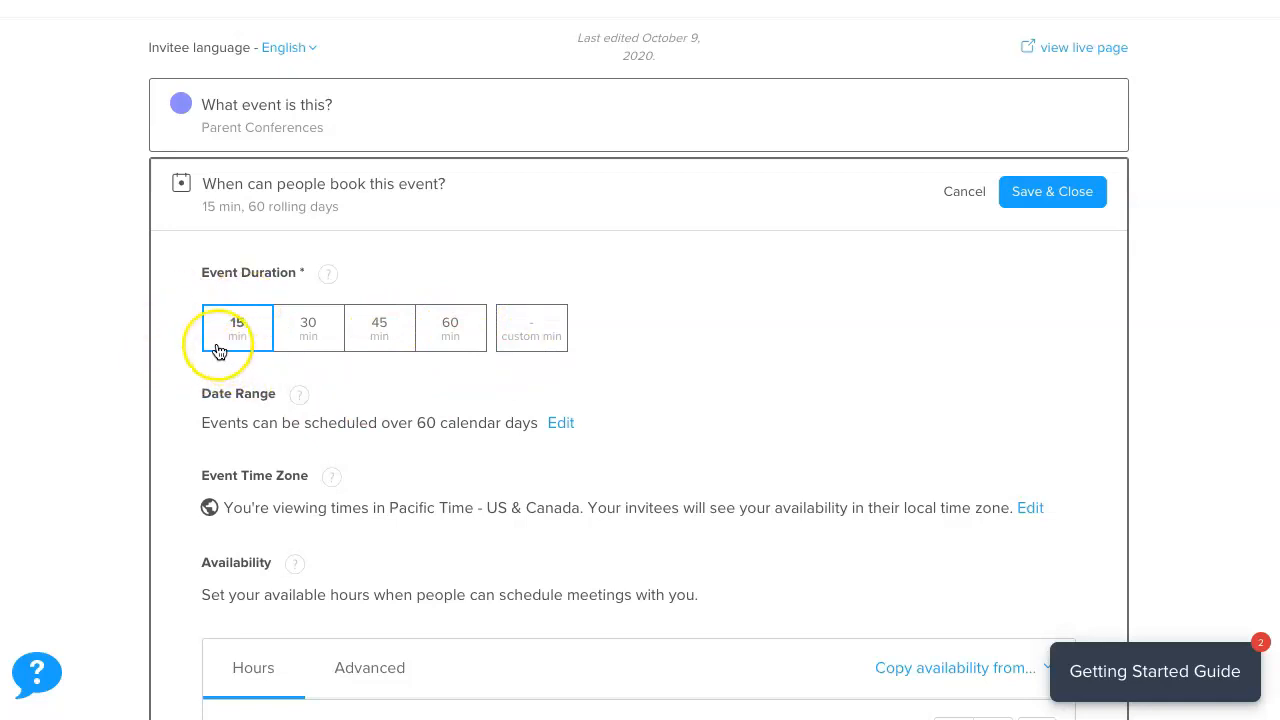
pyautogui.scroll(-1, 183, 357)
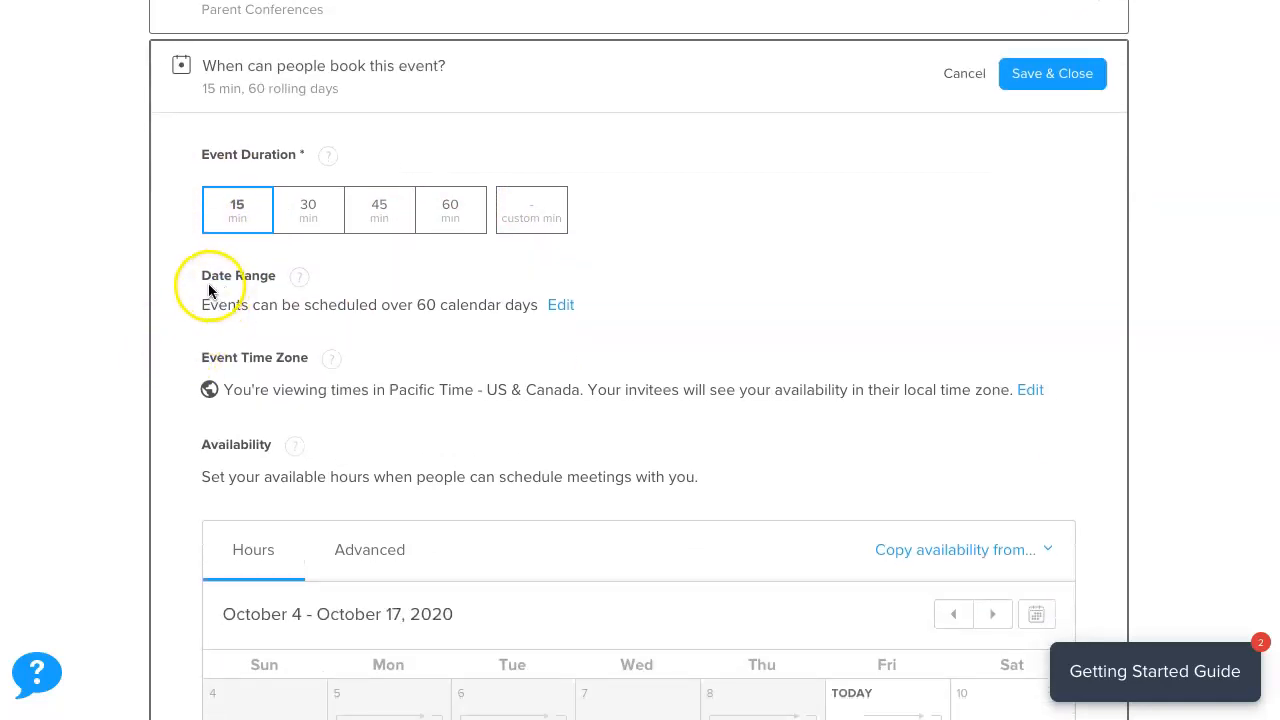
# Replace the rolling 60-day window with a Nov 2 – Nov 6, 2020 date range.
pyautogui.click(561, 310)
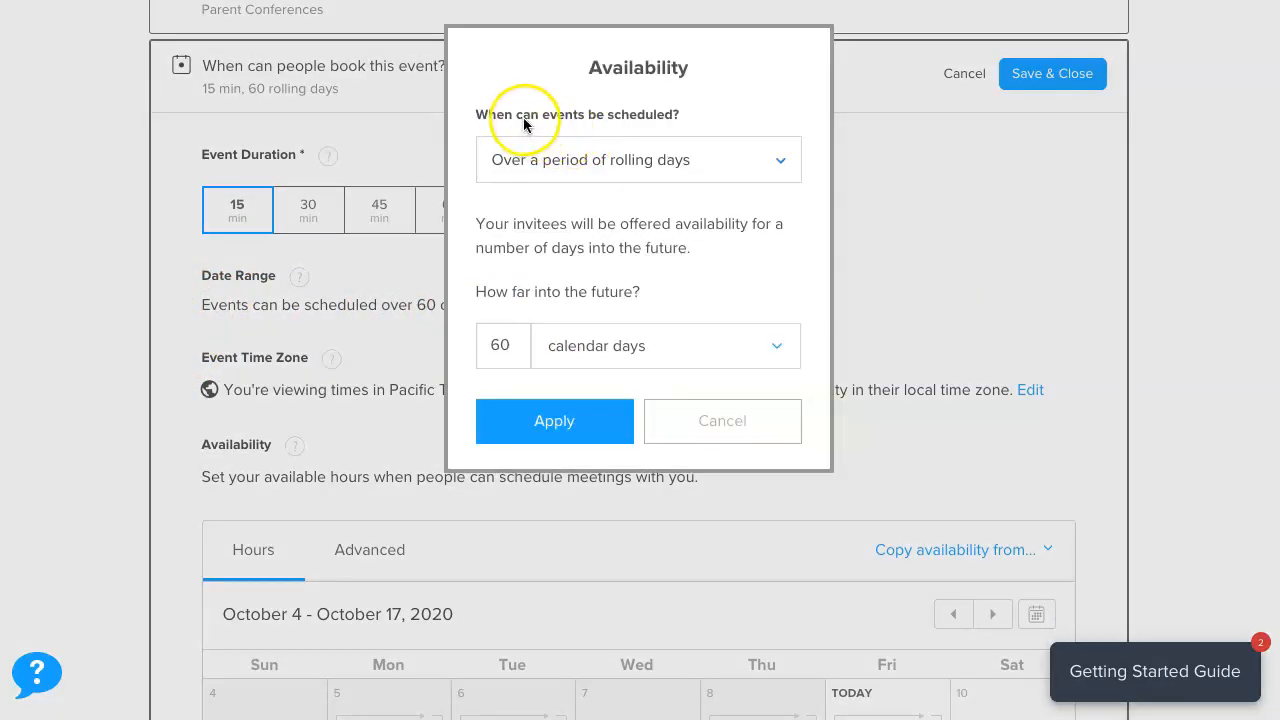
pyautogui.click(778, 162)
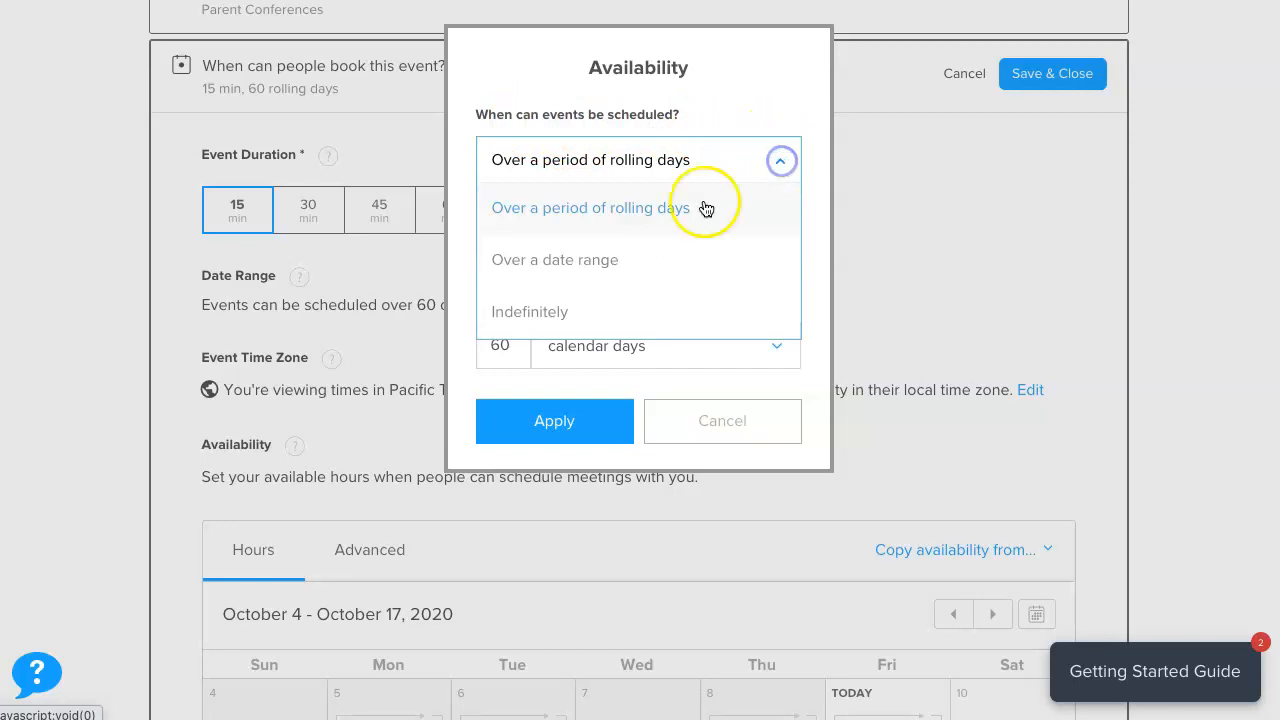
pyautogui.click(595, 260)
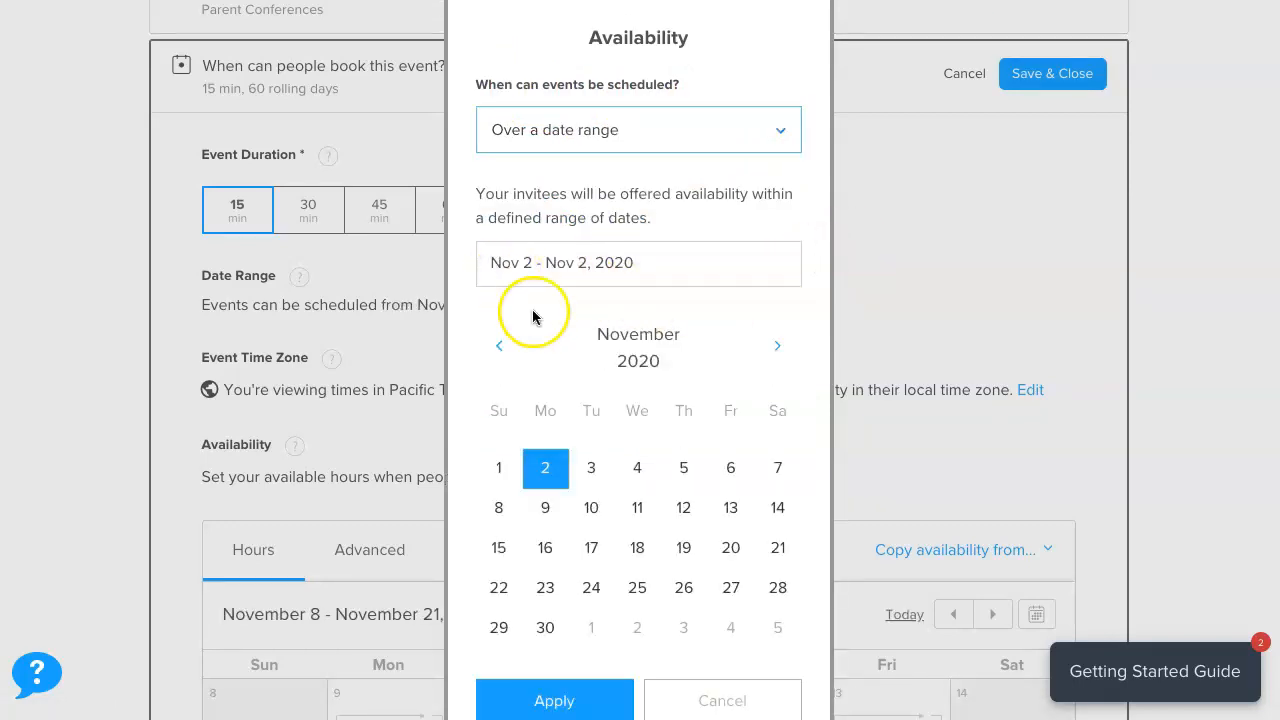
pyautogui.click(731, 470)
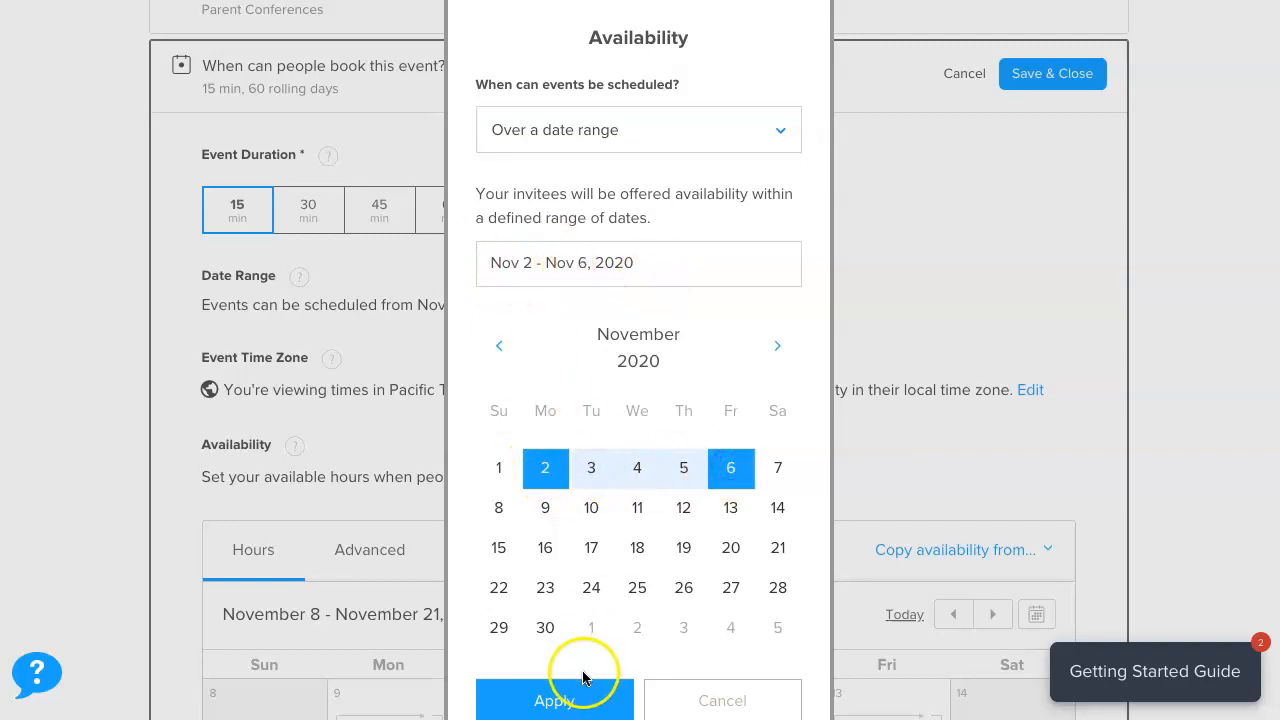
pyautogui.click(551, 703)
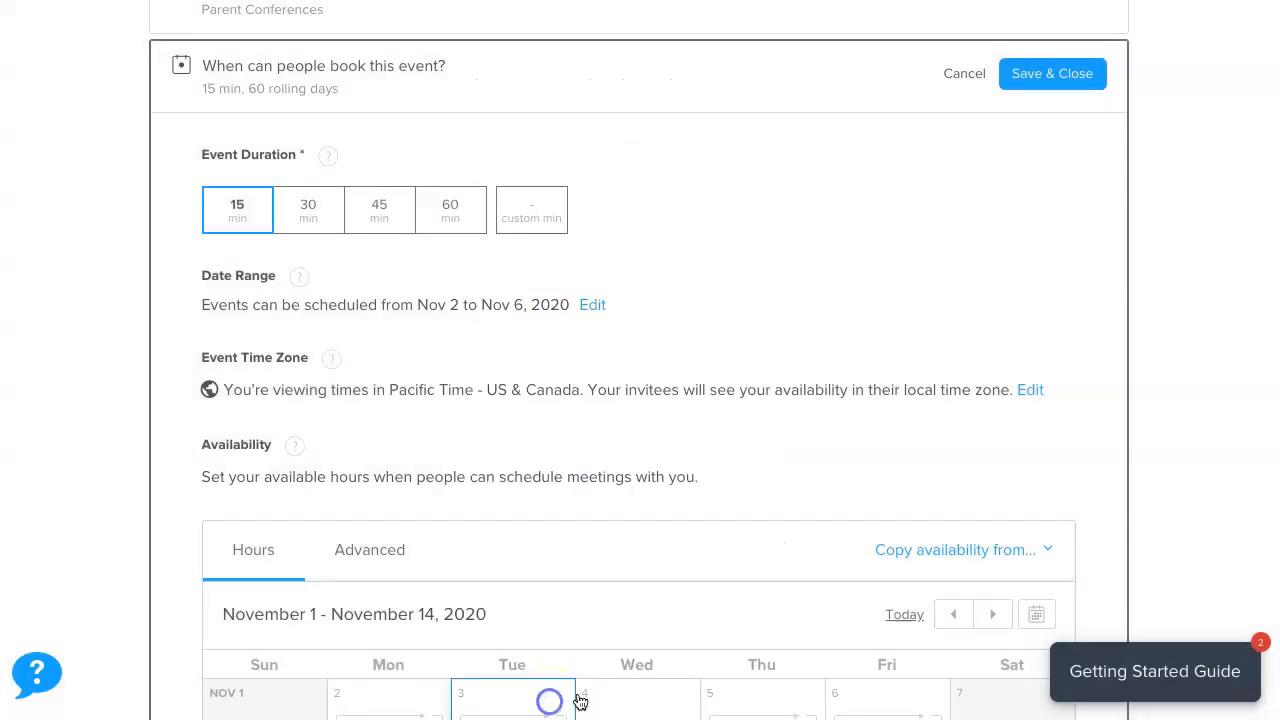
pyautogui.scroll(-5, 615, 420)
# Edit Wednesday Nov 4's hours and add a 1:00 pm–3:00 pm interval.
pyautogui.scroll(-1, 615, 420)
pyautogui.click(371, 330)
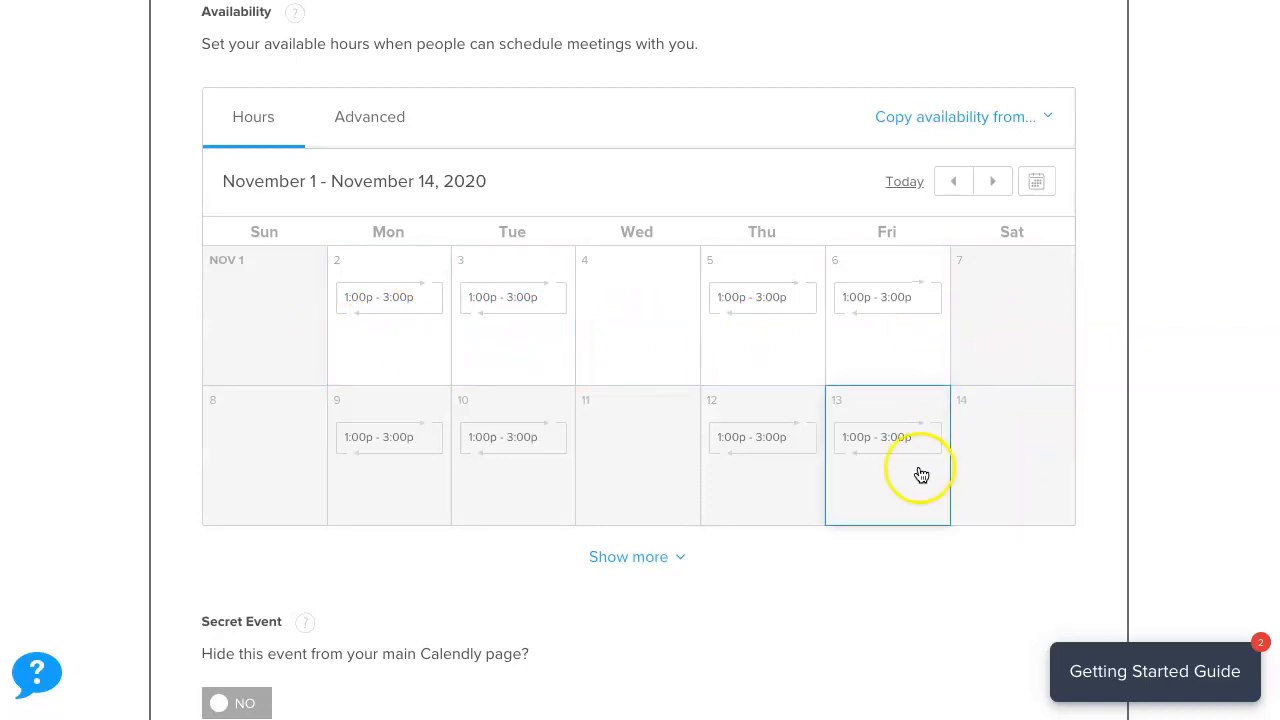
pyautogui.scroll(1, 372, 324)
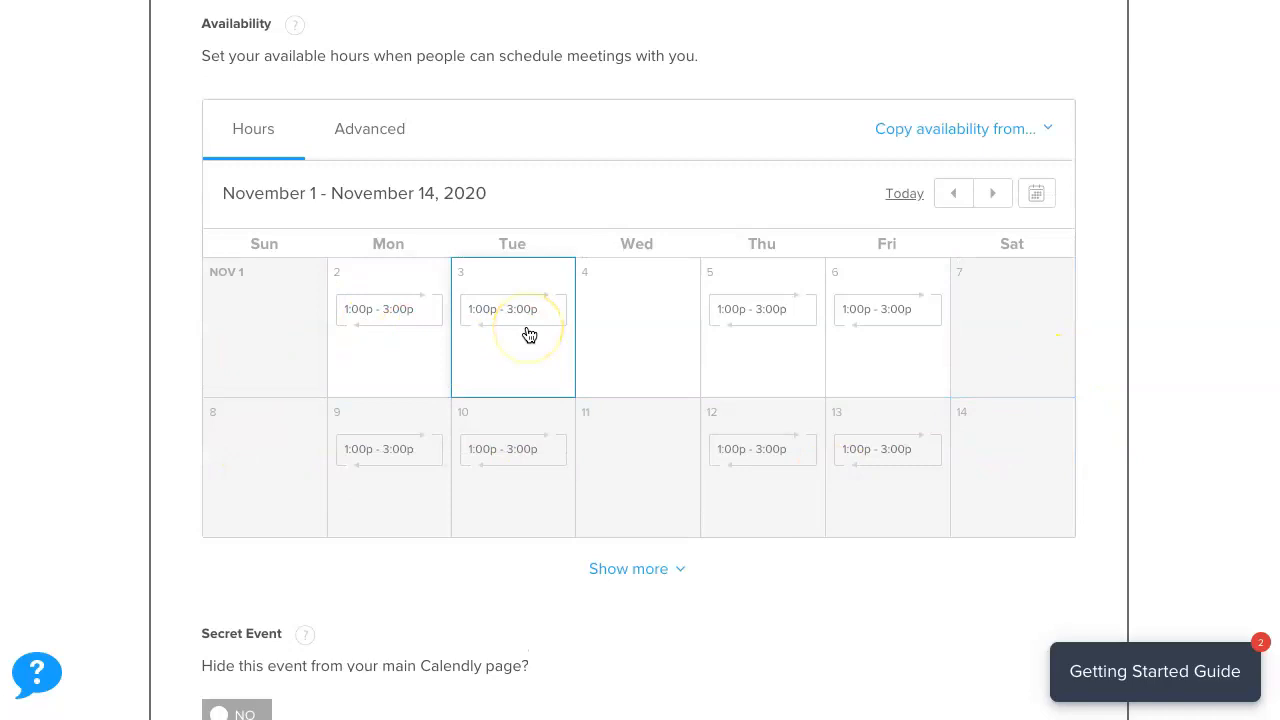
pyautogui.click(622, 317)
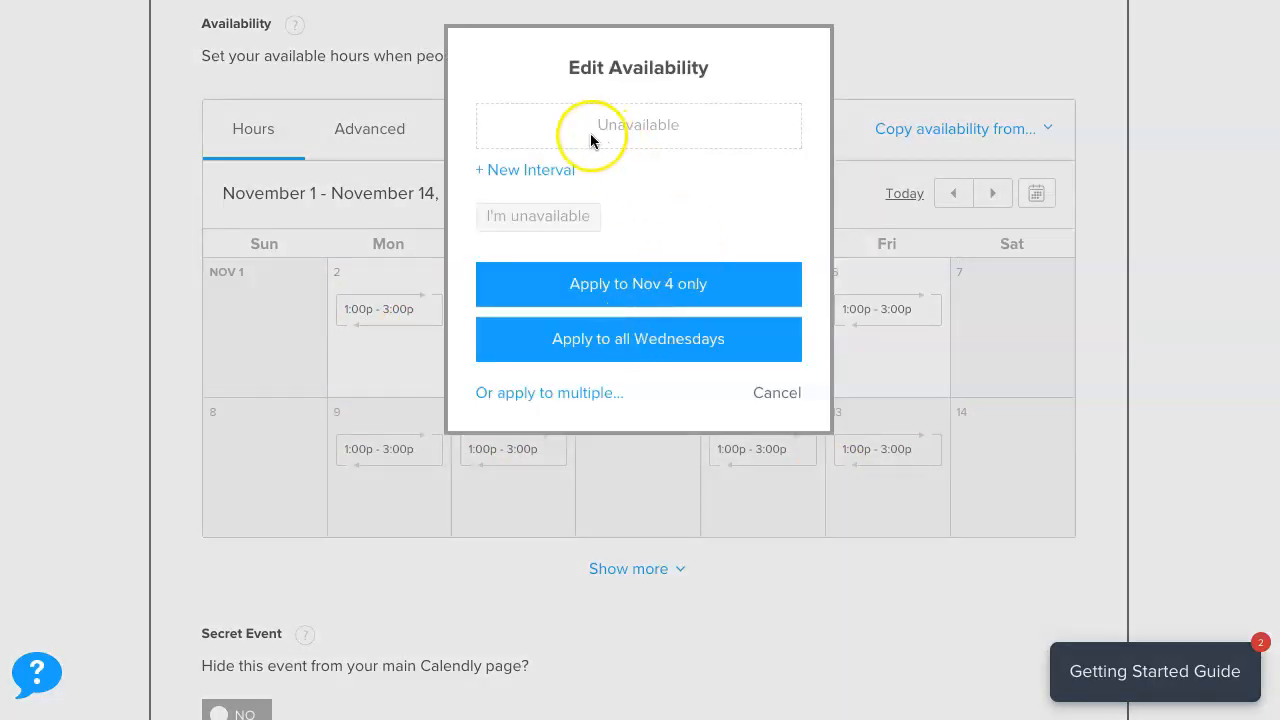
pyautogui.click(523, 172)
pyautogui.click(508, 160)
pyautogui.click(503, 153)
pyautogui.write('1')
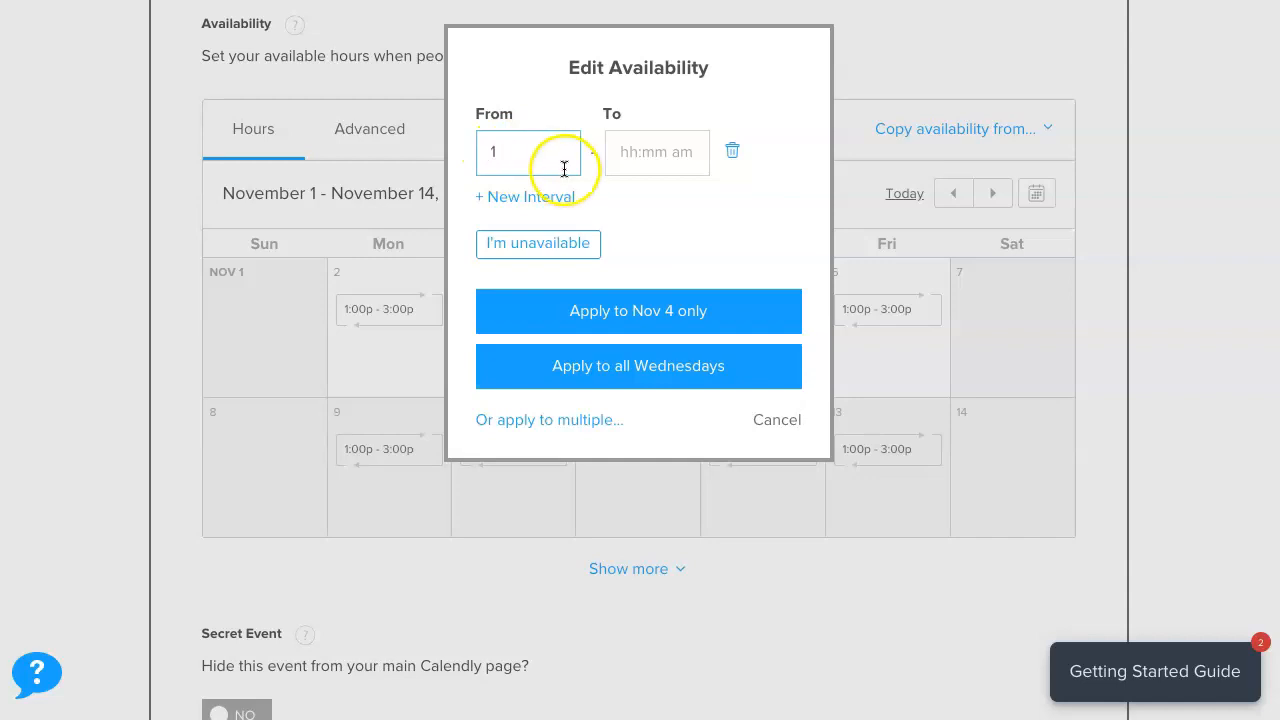
pyautogui.write(':00 p')
pyautogui.click(668, 176)
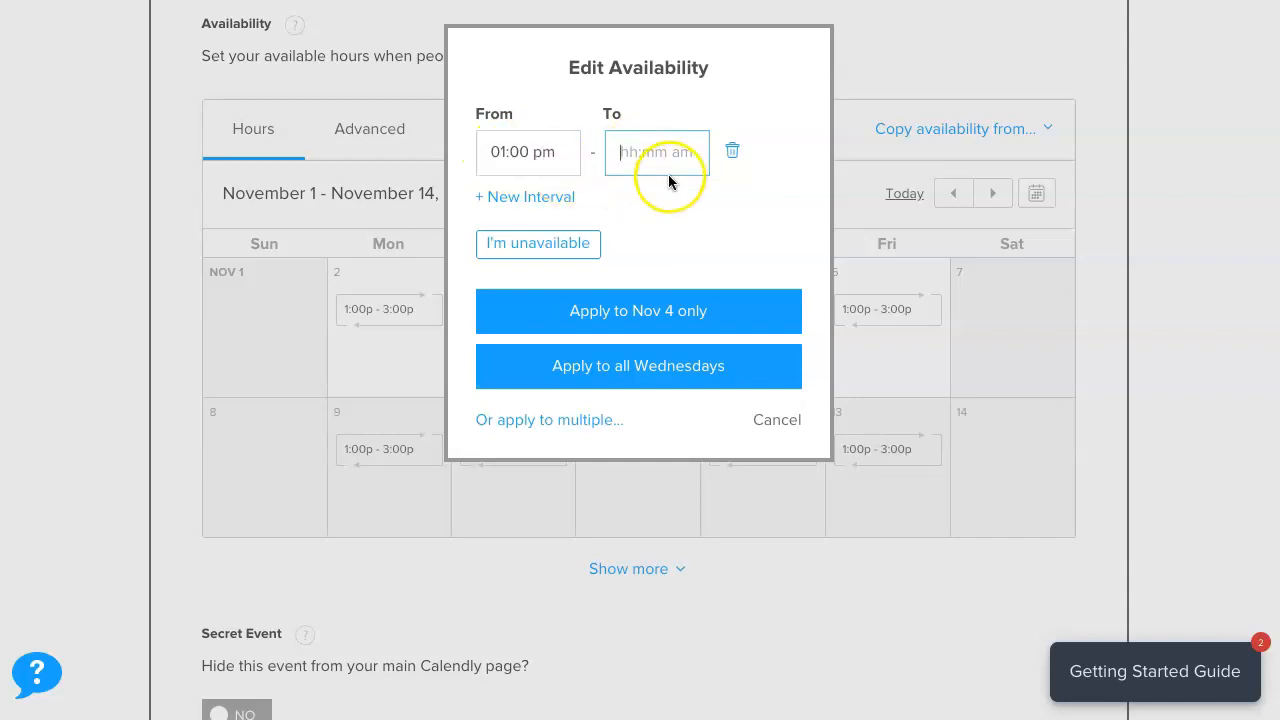
pyautogui.write('3p')
pyautogui.click(671, 213)
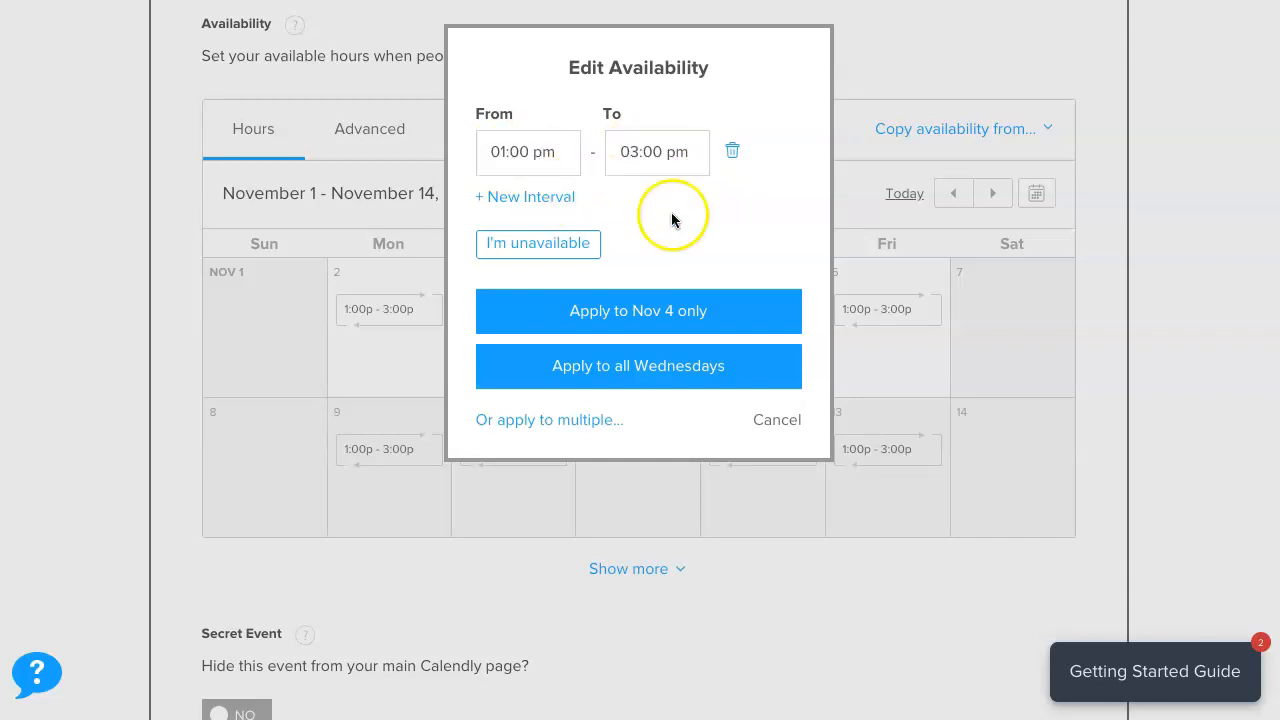
# Add a second 4:00 pm–6:00 pm interval and apply both to Nov 4 only.
pyautogui.click(518, 199)
pyautogui.click(517, 200)
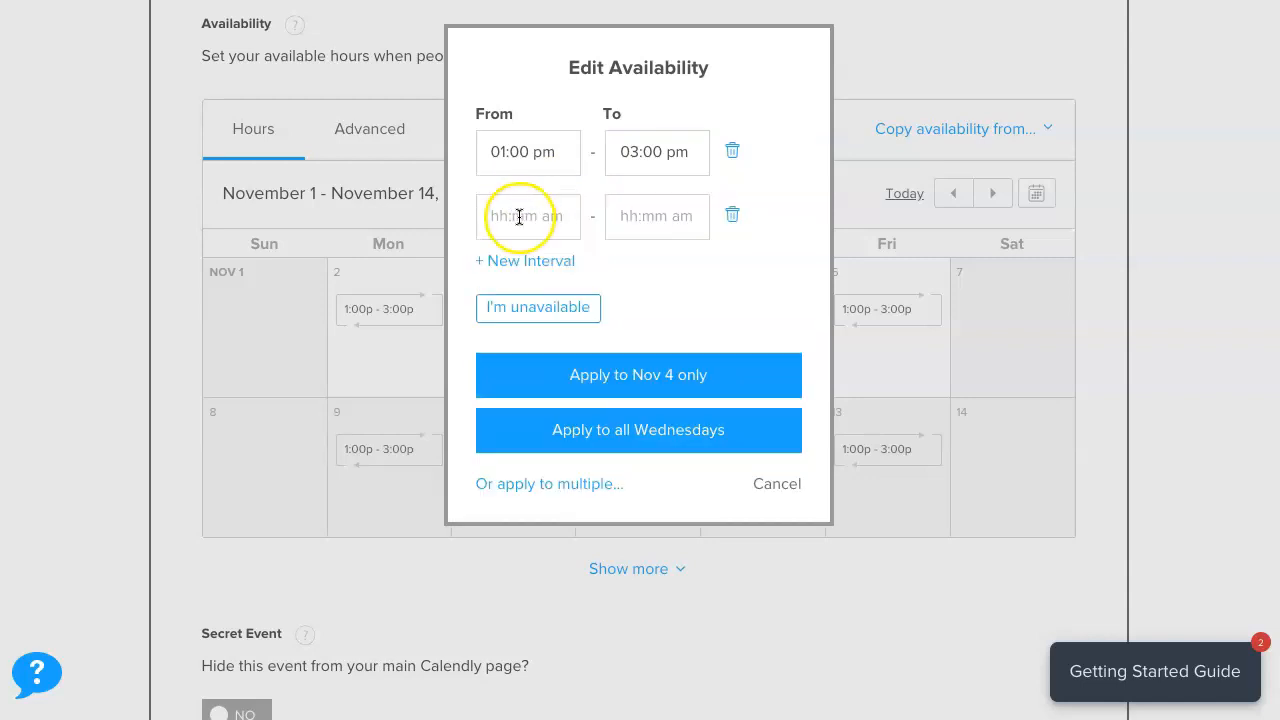
pyautogui.click(640, 217)
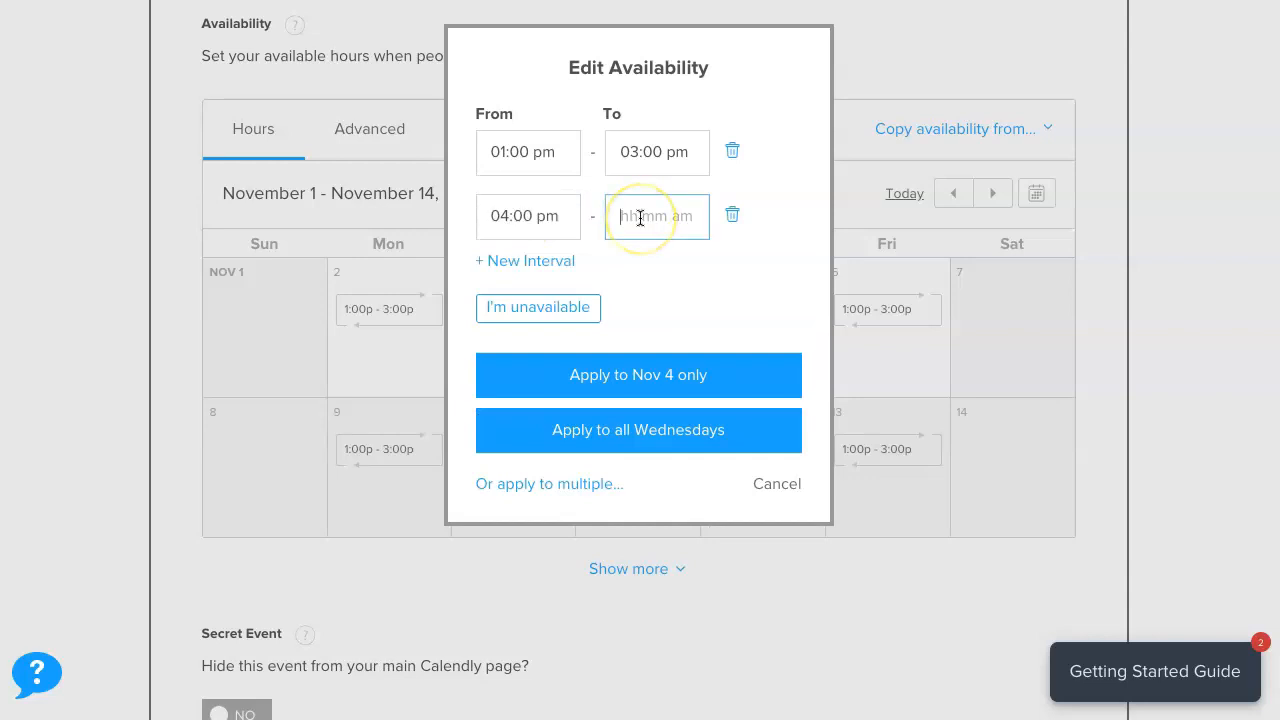
pyautogui.click(703, 262)
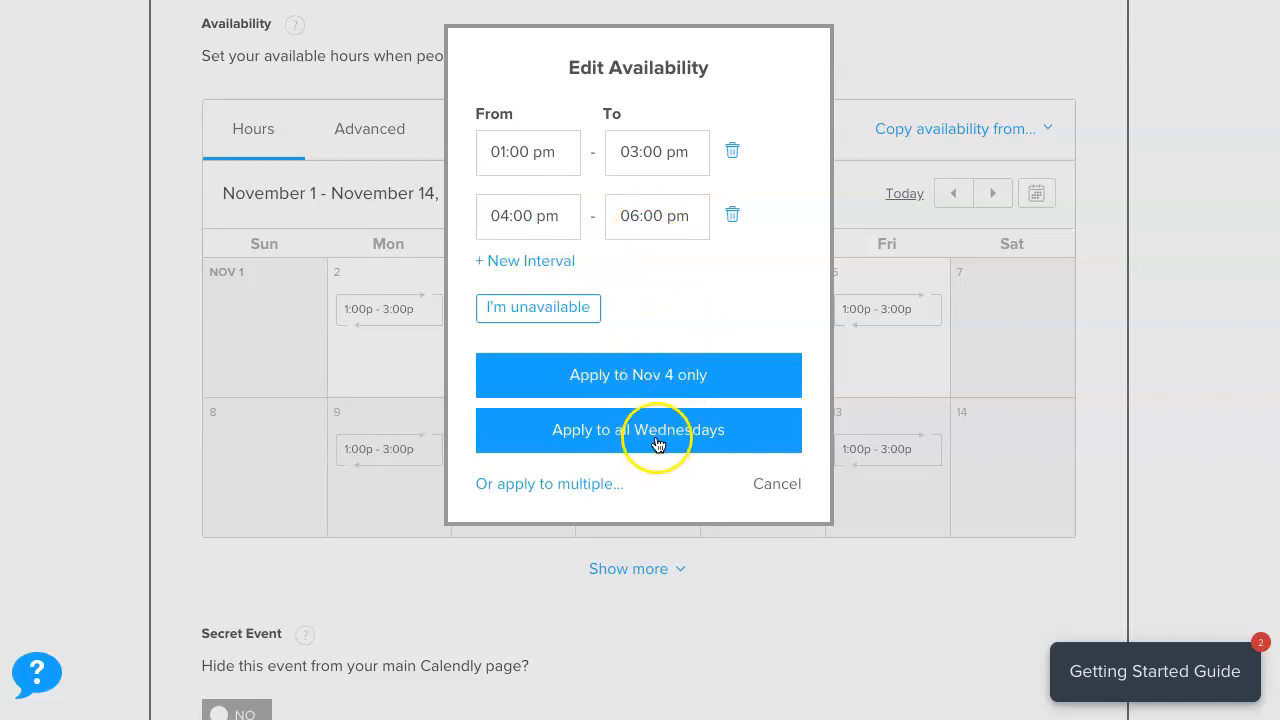
pyautogui.click(634, 370)
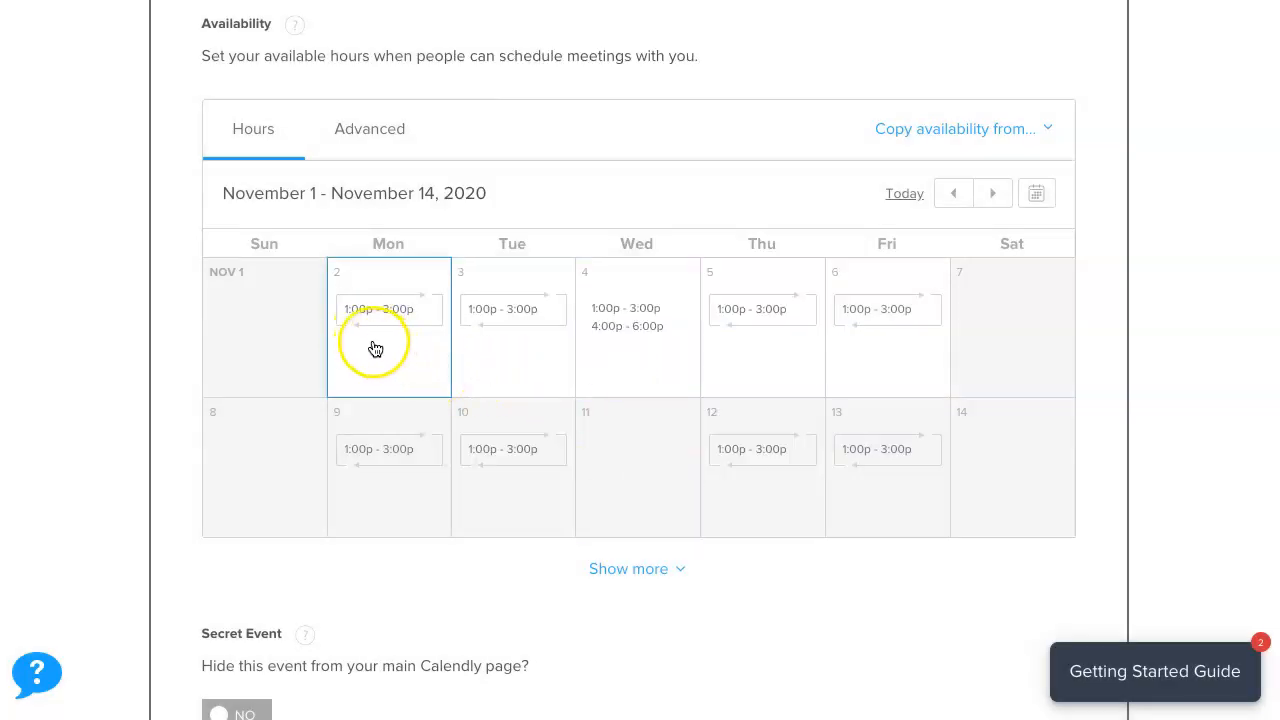
# Change Friday Nov 6's end time to 2:00 pm, giving a 1:00–2:00 pm window for that date only.
pyautogui.click(889, 314)
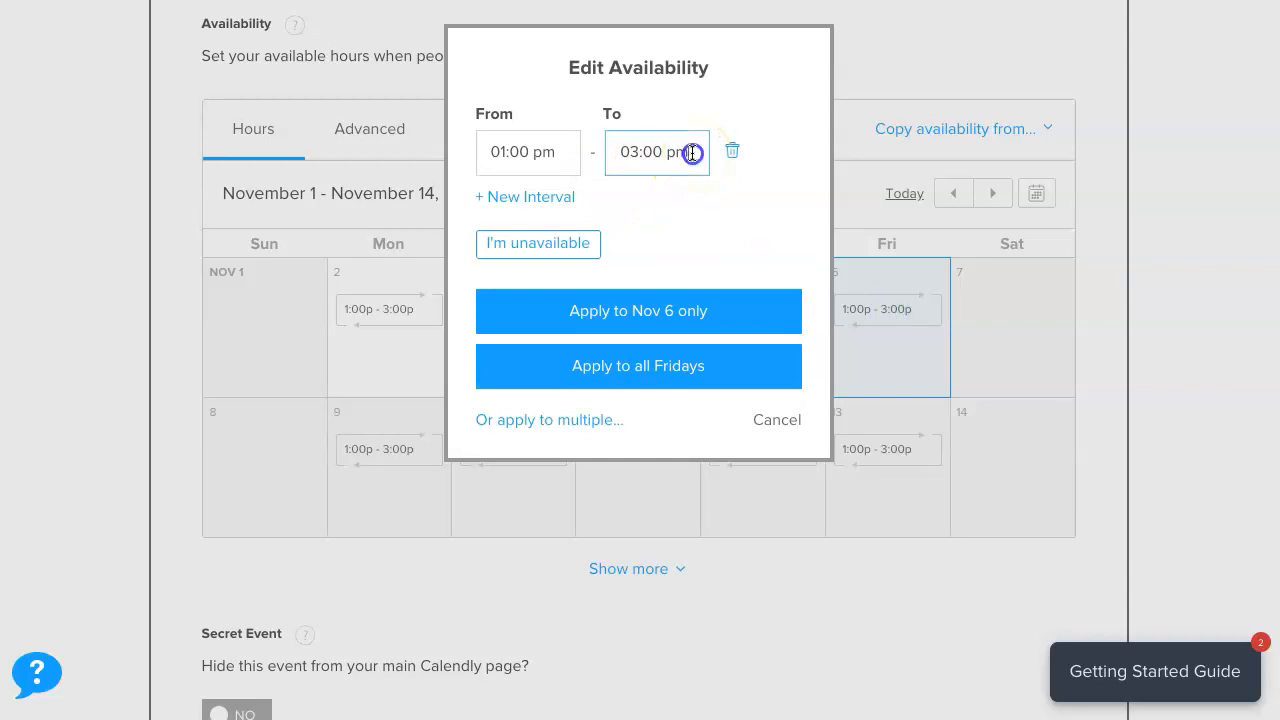
pyautogui.moveTo(692, 153); pyautogui.dragTo(611, 151)
pyautogui.write('2:')
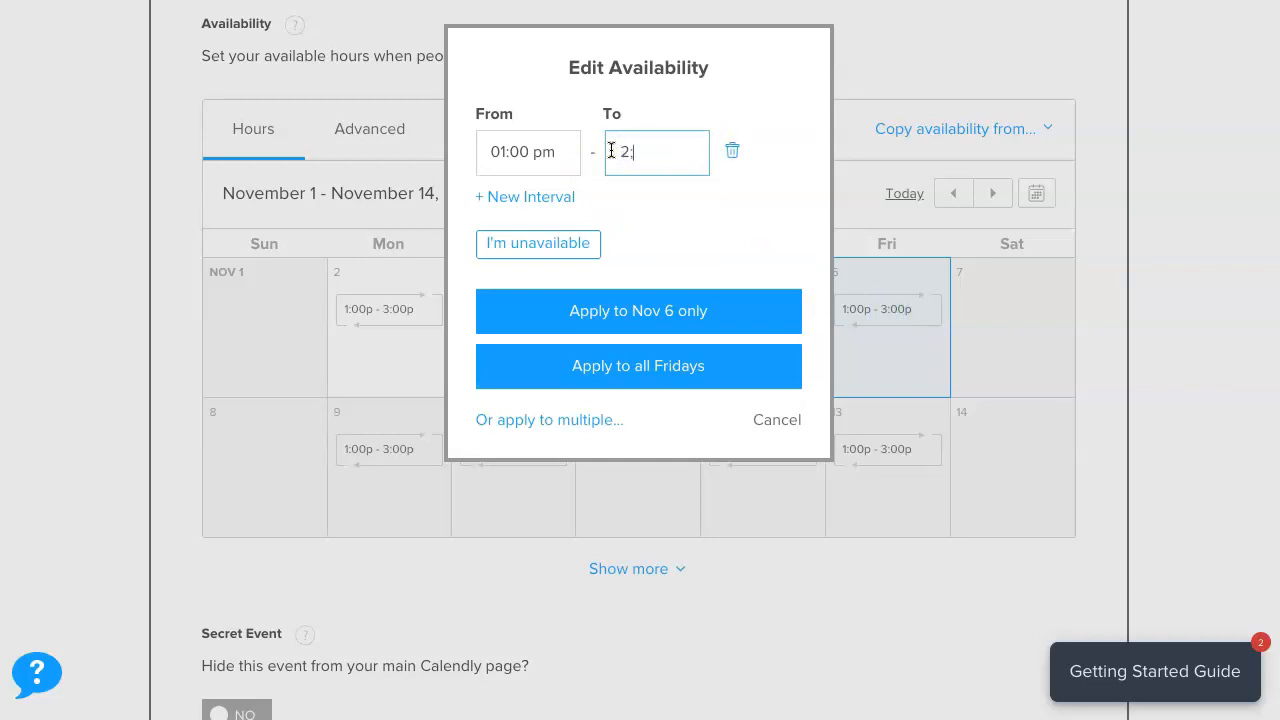
pyautogui.click(638, 158)
pyautogui.write('2:00pm')
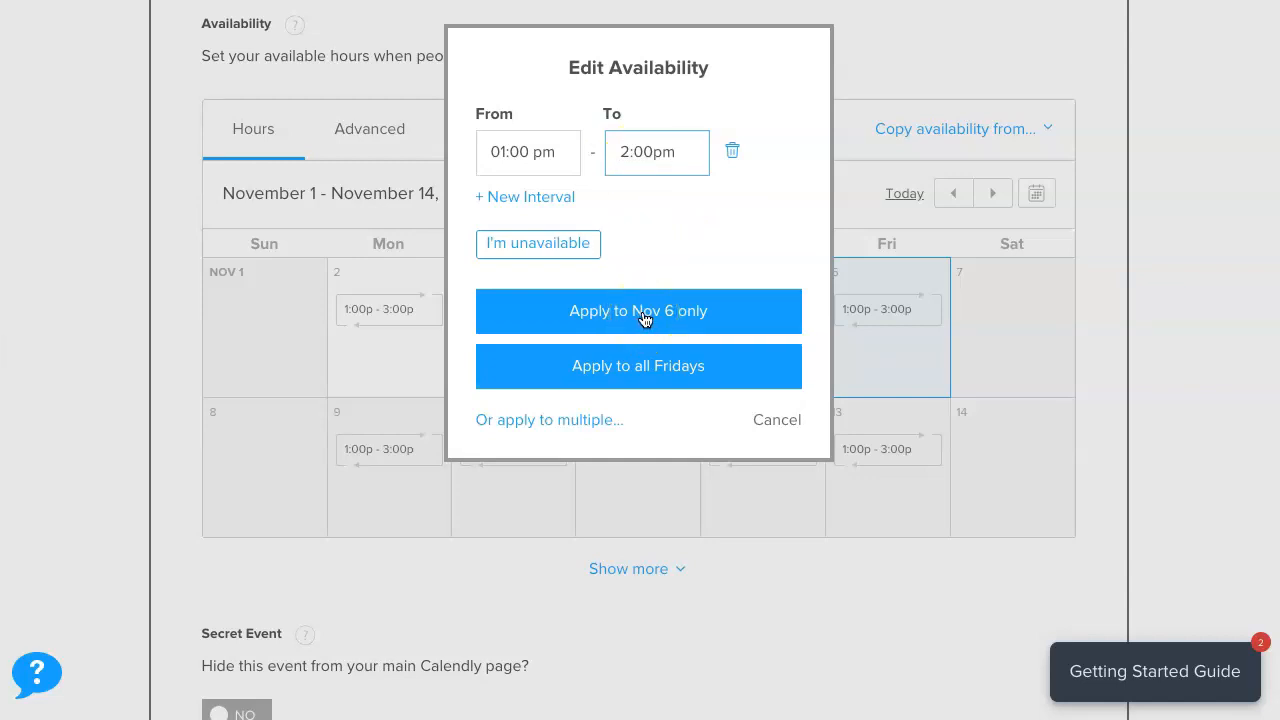
pyautogui.click(643, 316)
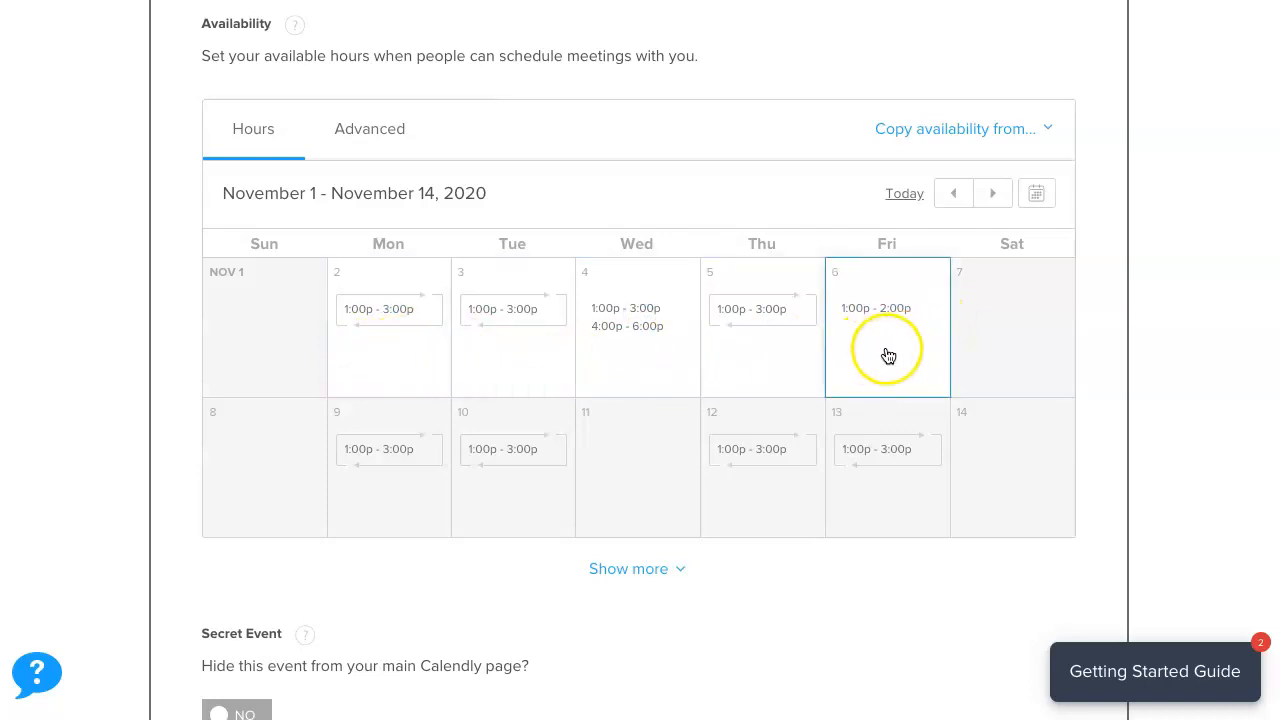
pyautogui.click(357, 129)
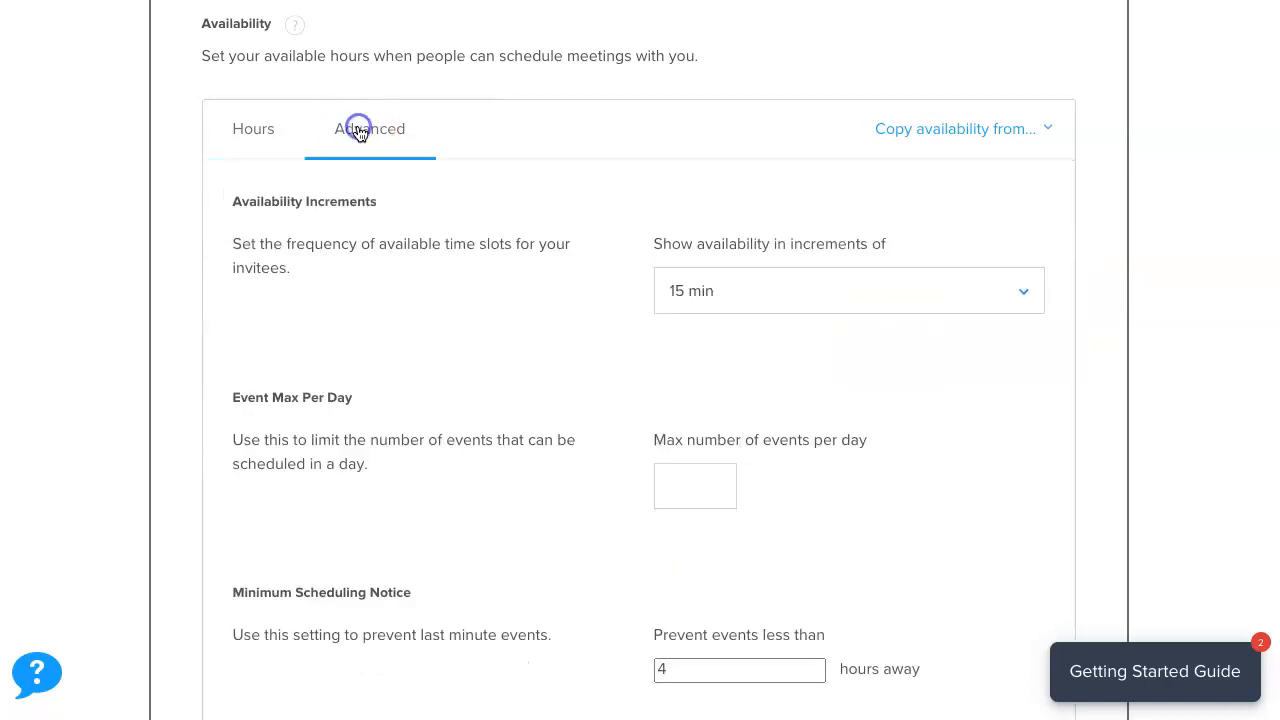
pyautogui.scroll(-1, 519, 345)
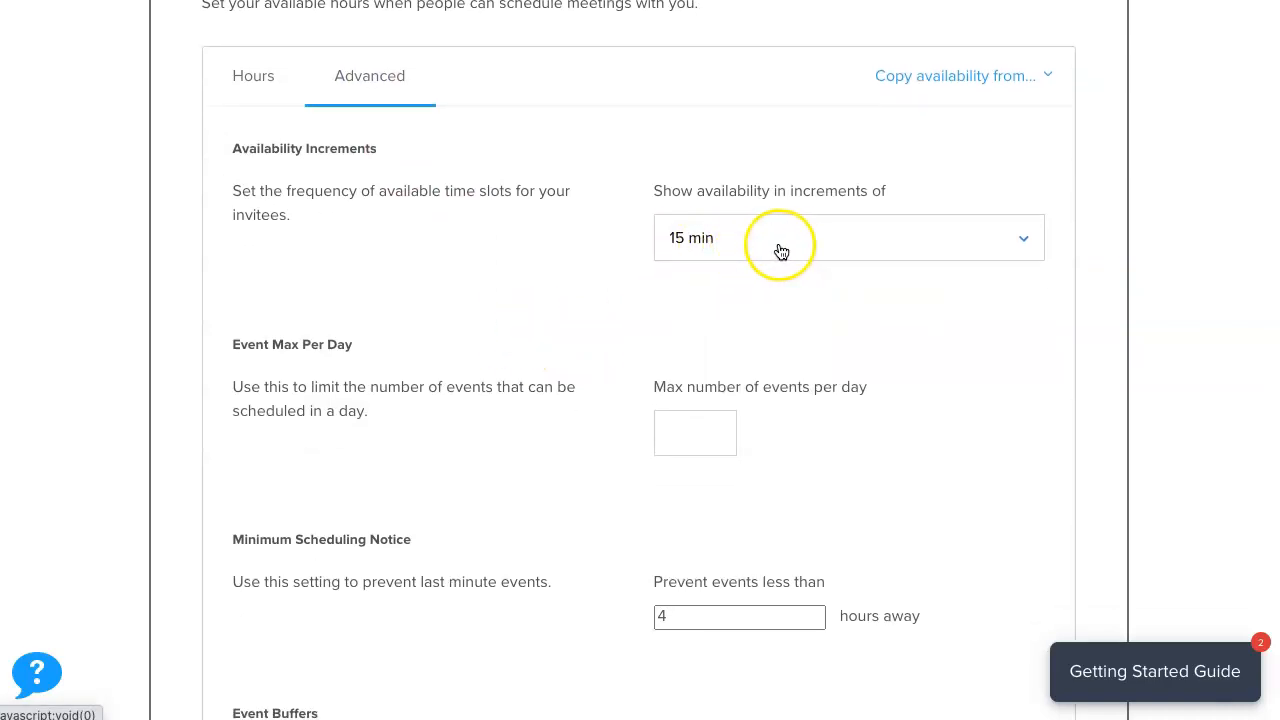
pyautogui.scroll(-1, 500, 428)
pyautogui.scroll(-1, 474, 430)
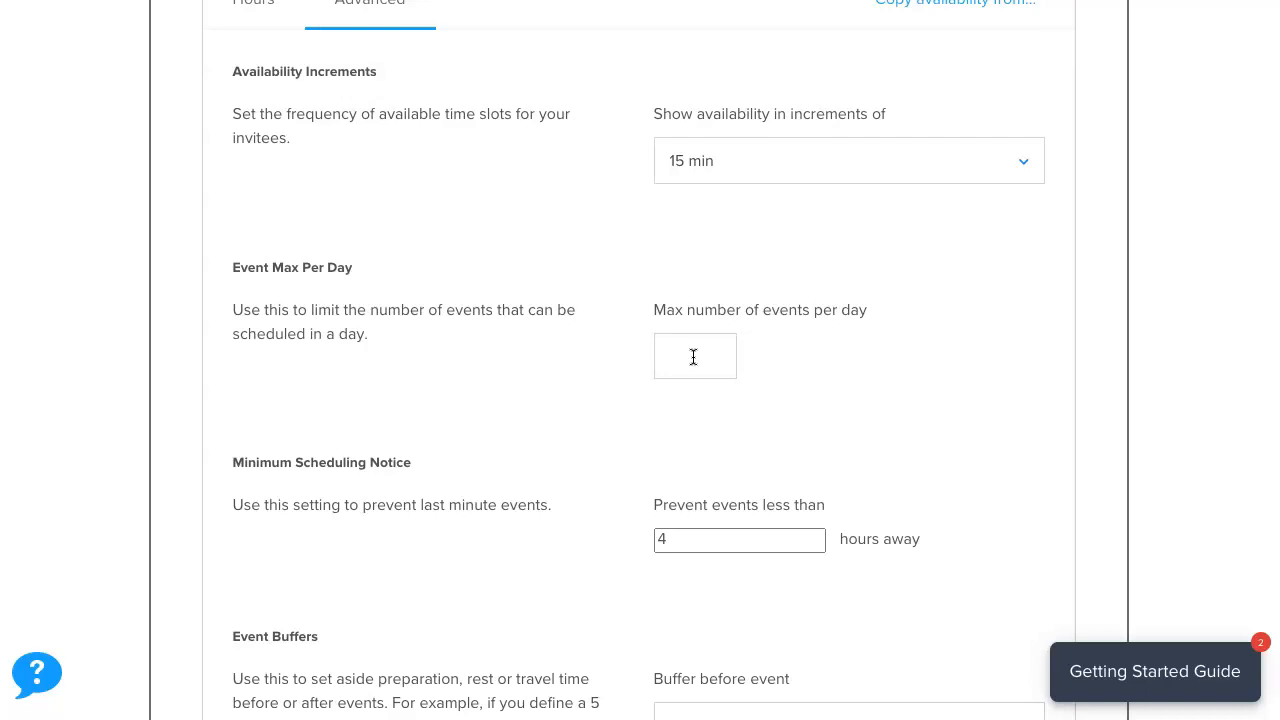
pyautogui.scroll(-2, 460, 514)
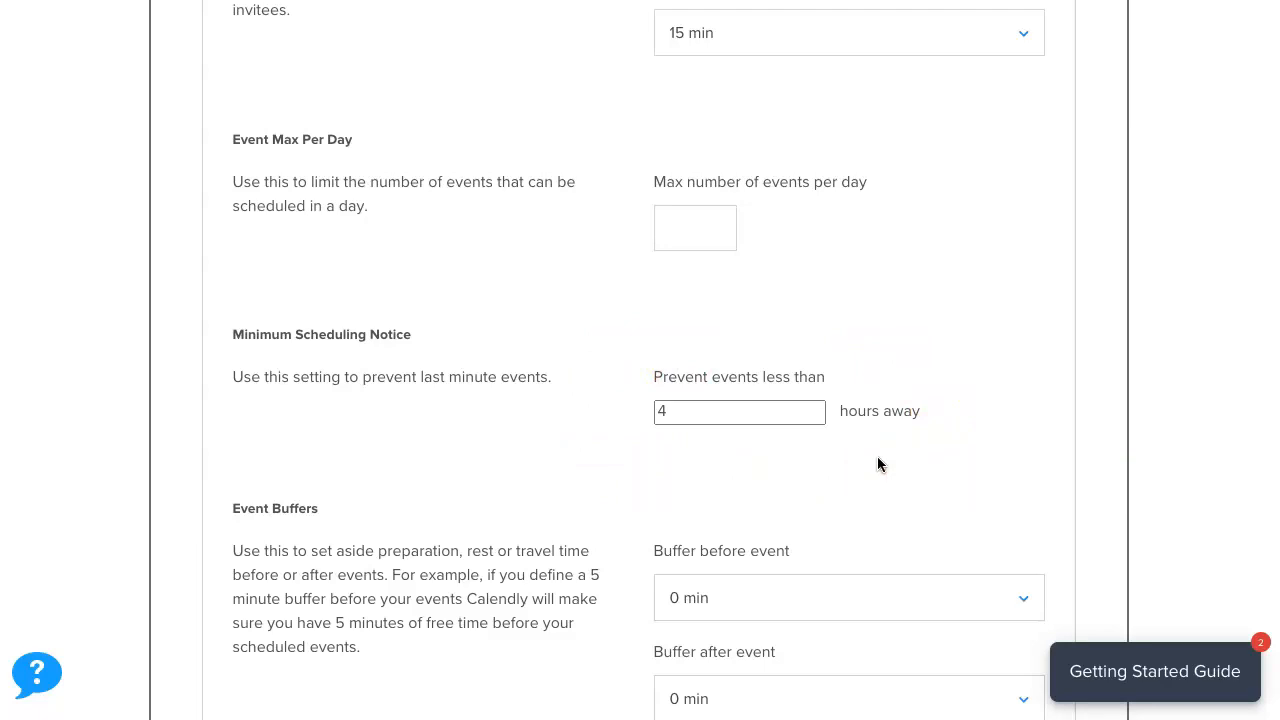
# Change 'Prevent events less than' in Minimum Scheduling Notice from 4 to 24 hours.
pyautogui.click(687, 413)
pyautogui.moveTo(687, 413); pyautogui.dragTo(640, 413)
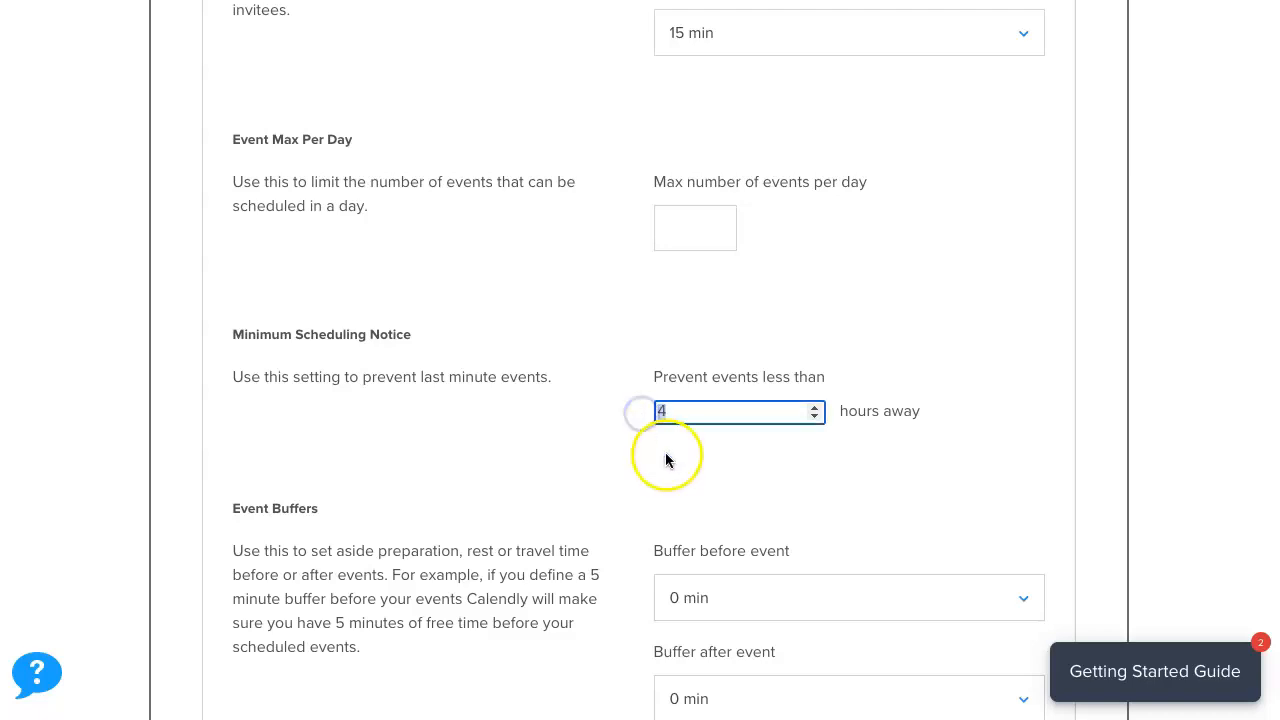
pyautogui.write('24')
pyautogui.click(850, 448)
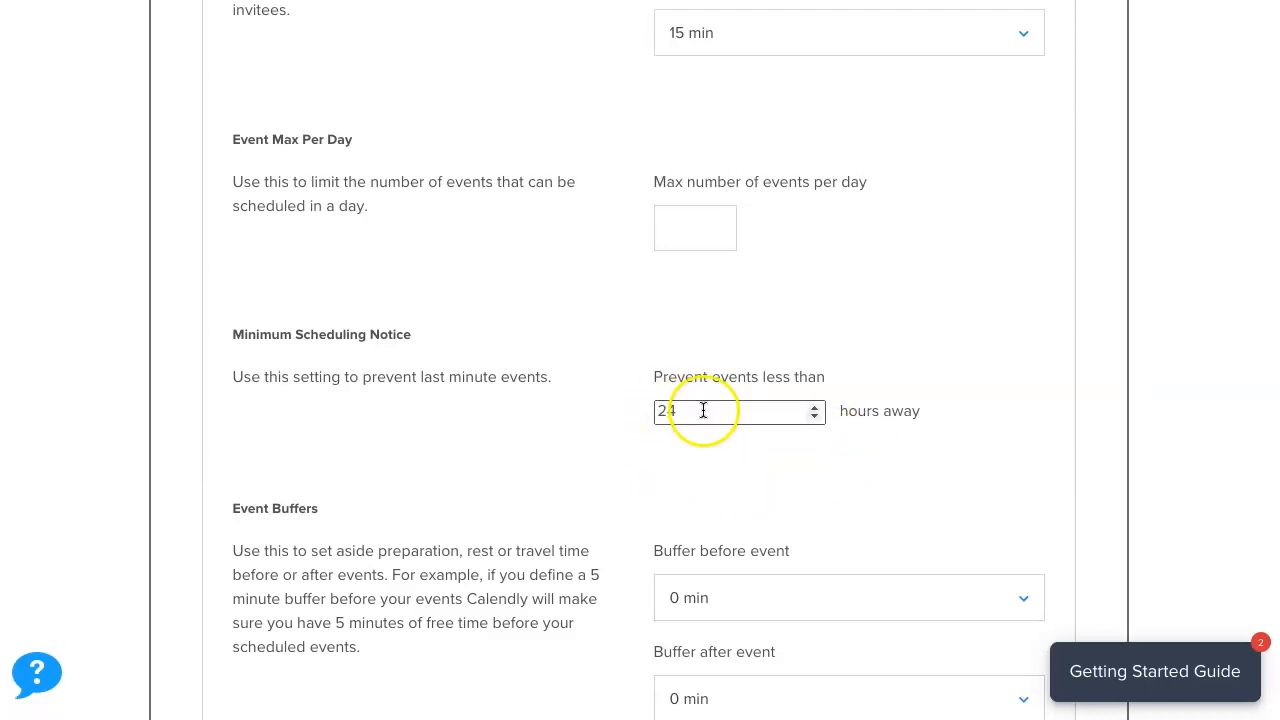
pyautogui.moveTo(703, 410); pyautogui.dragTo(605, 408)
pyautogui.write('1')
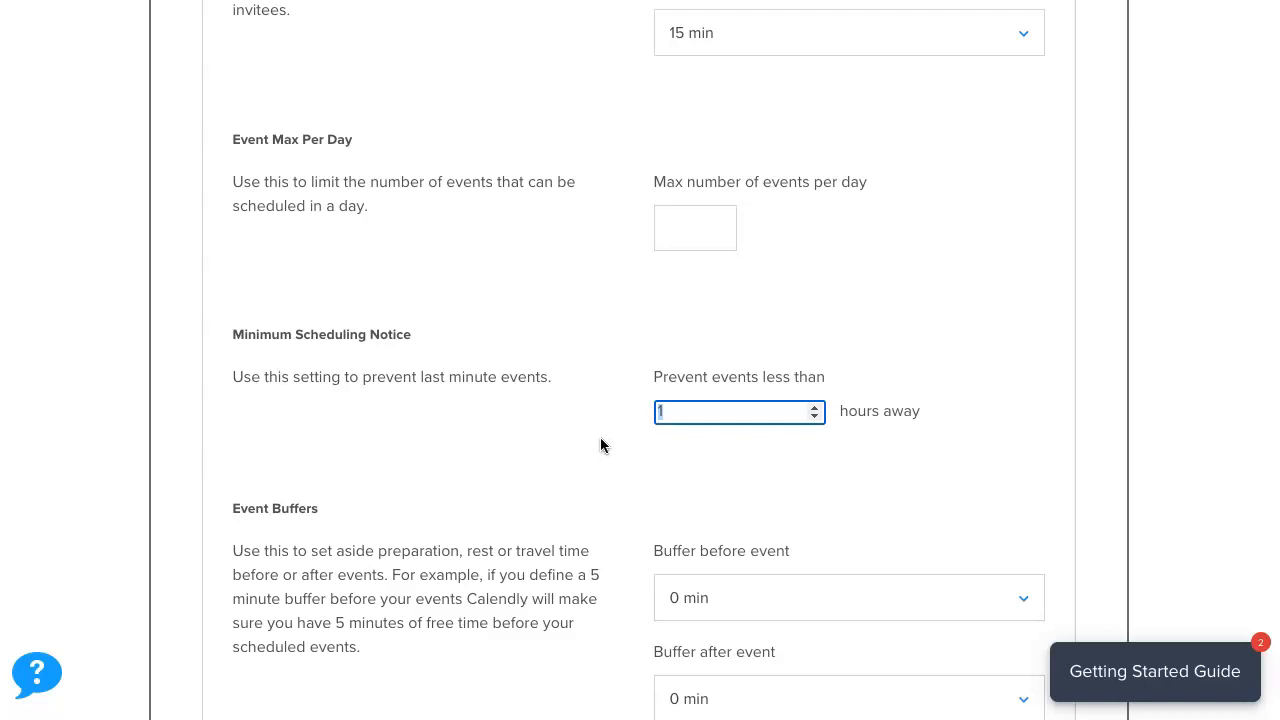
pyautogui.write('24')
pyautogui.click(752, 465)
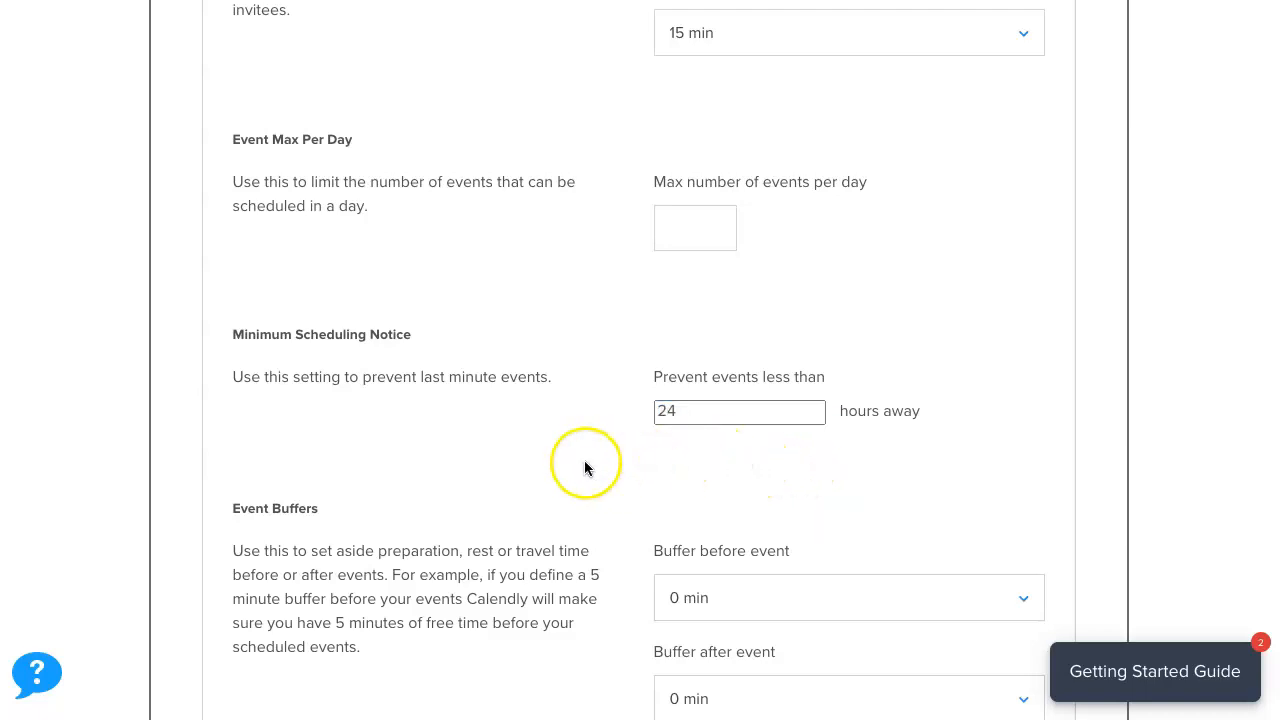
pyautogui.scroll(-3, 534, 466)
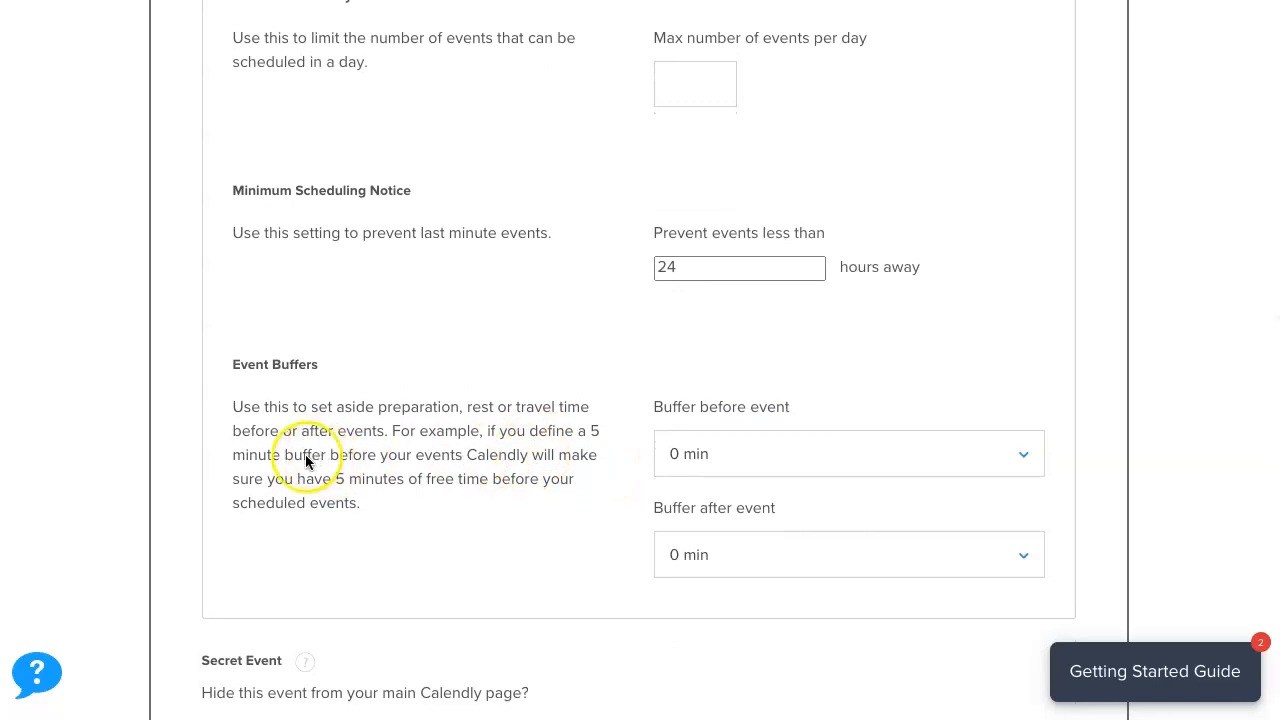
pyautogui.scroll(1, 305, 457)
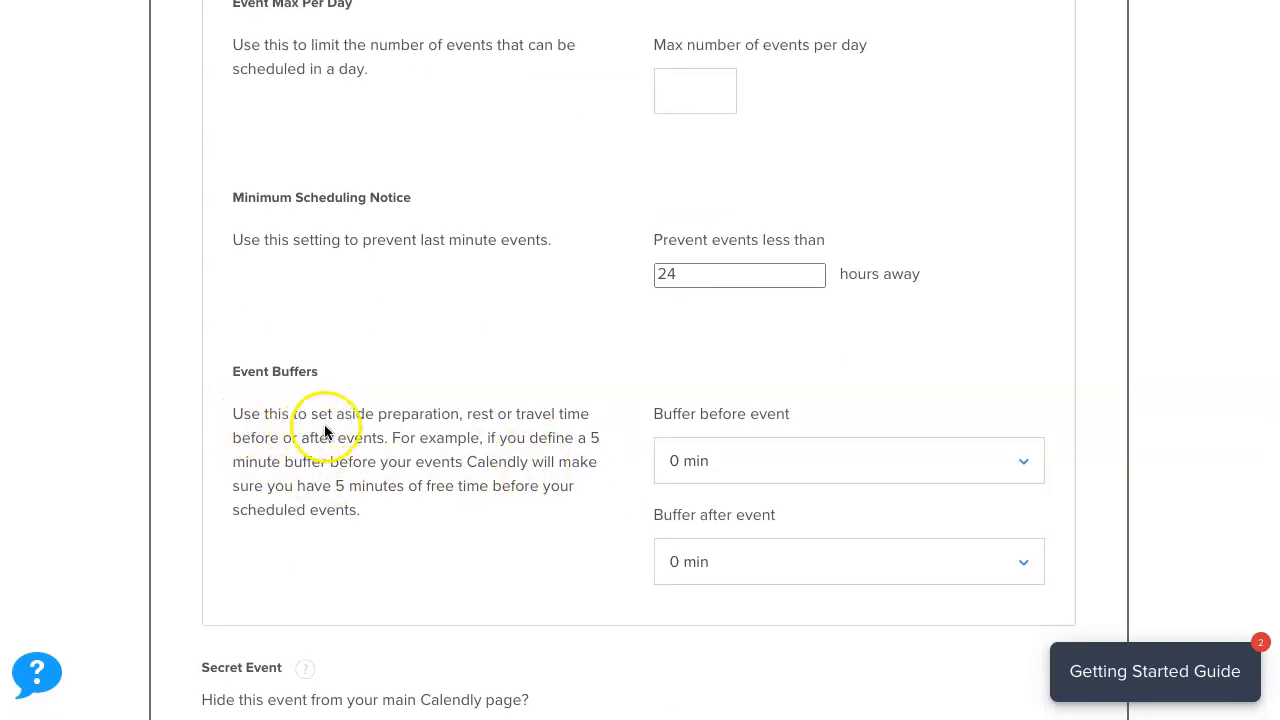
# Set Buffer after event and Buffer before event both to 5 min.
pyautogui.scroll(-2, 474, 528)
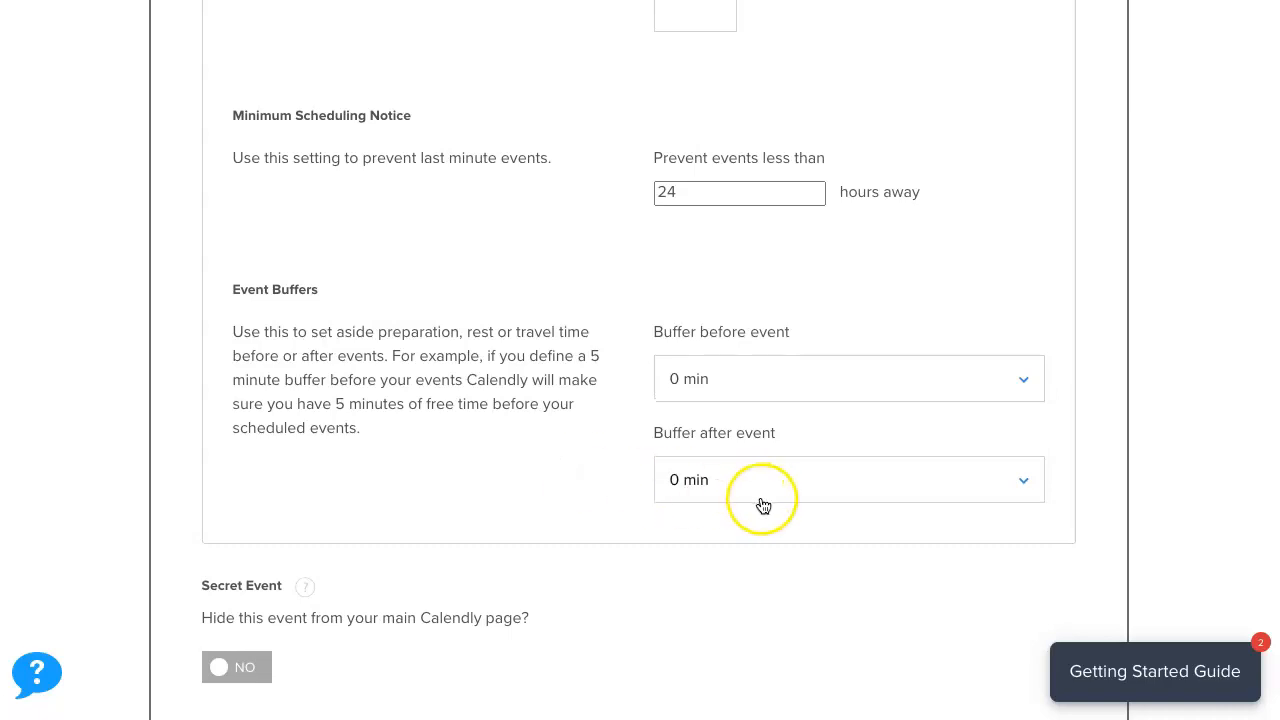
pyautogui.click(1029, 481)
pyautogui.click(729, 577)
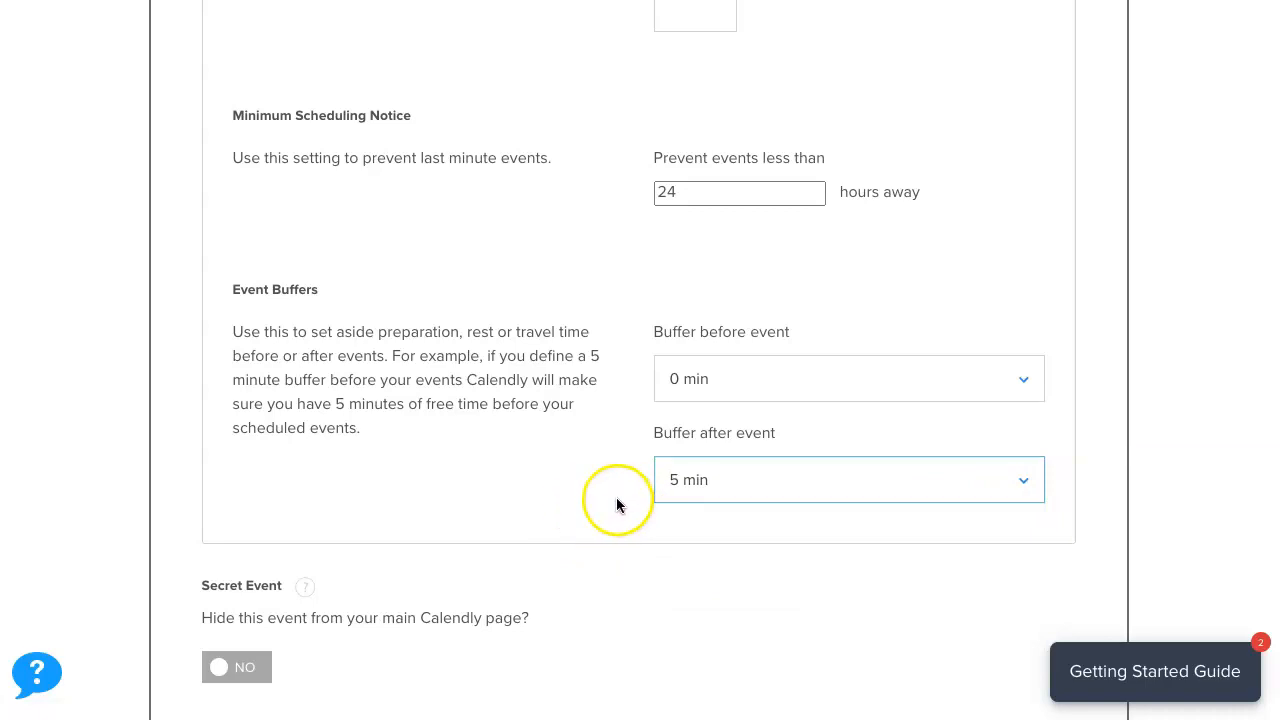
pyautogui.click(1035, 378)
pyautogui.click(808, 483)
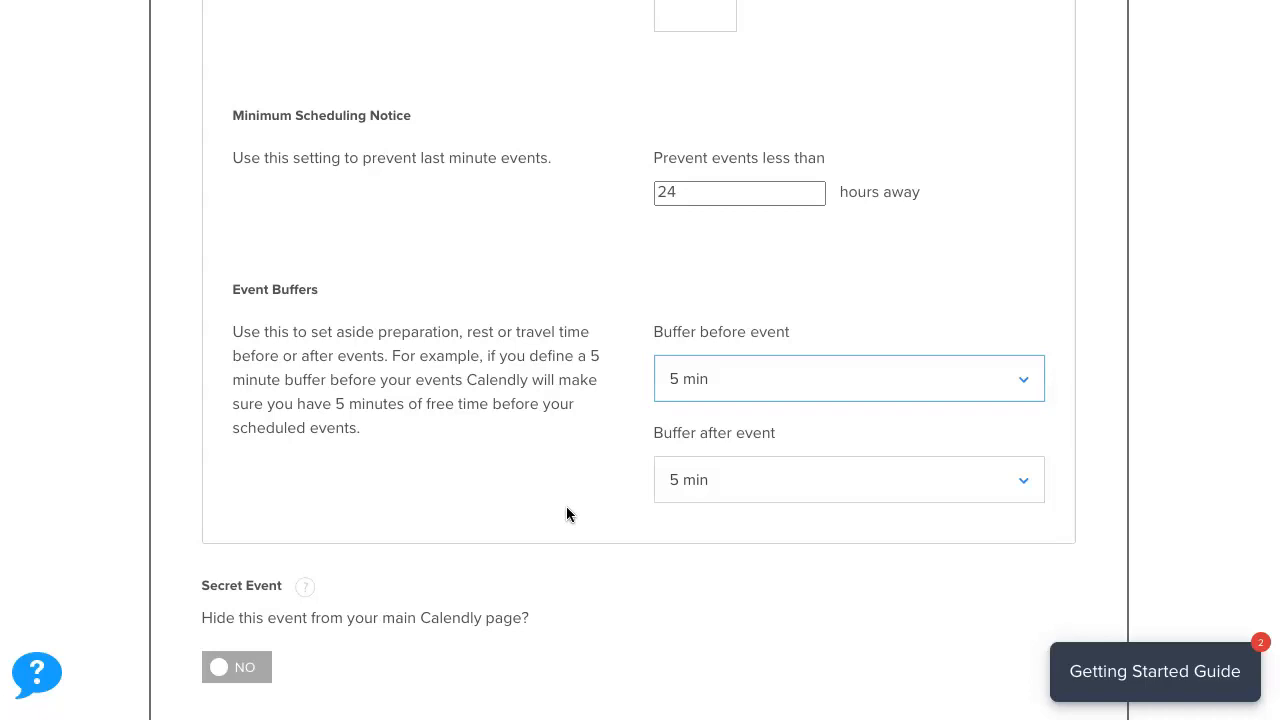
# Return to the Hours tab and Save & Close the Parent Conferences availability settings.
pyautogui.scroll(9, 711, 480)
pyautogui.scroll(-2, 711, 481)
pyautogui.scroll(-5, 711, 482)
pyautogui.scroll(-4, 622, 505)
pyautogui.scroll(8, 600, 490)
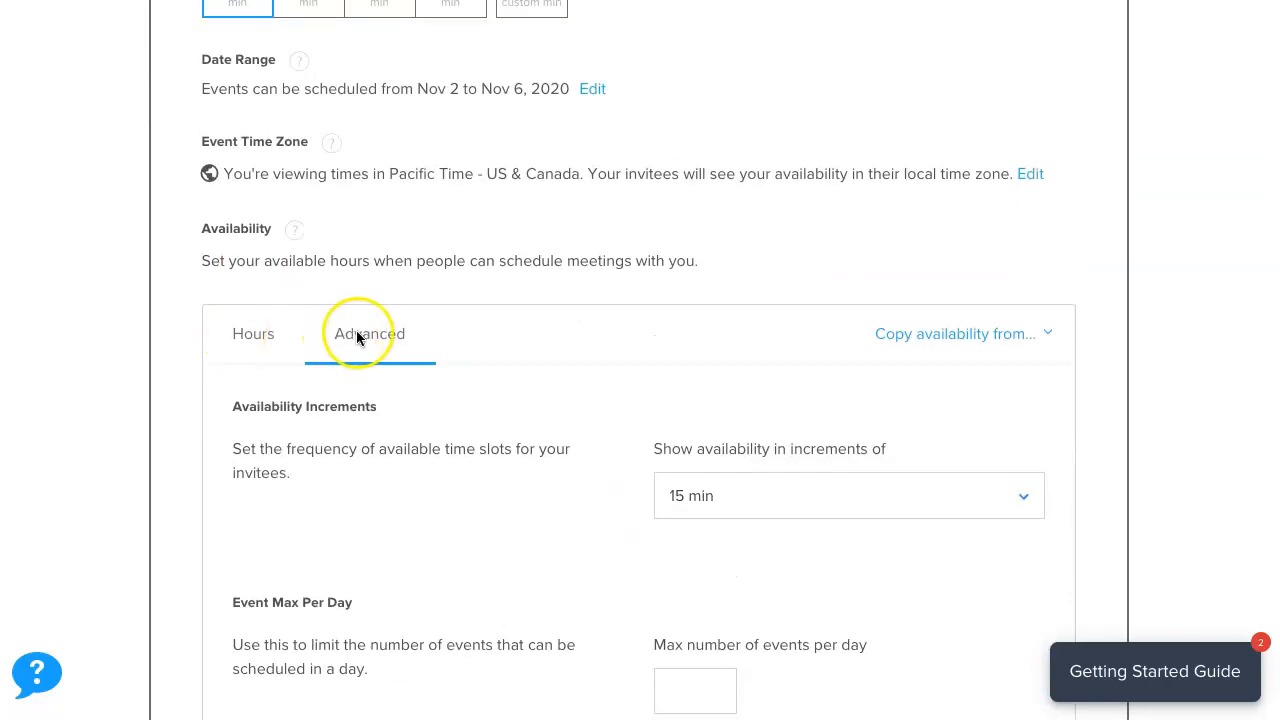
pyautogui.click(250, 335)
pyautogui.scroll(-4, 245, 510)
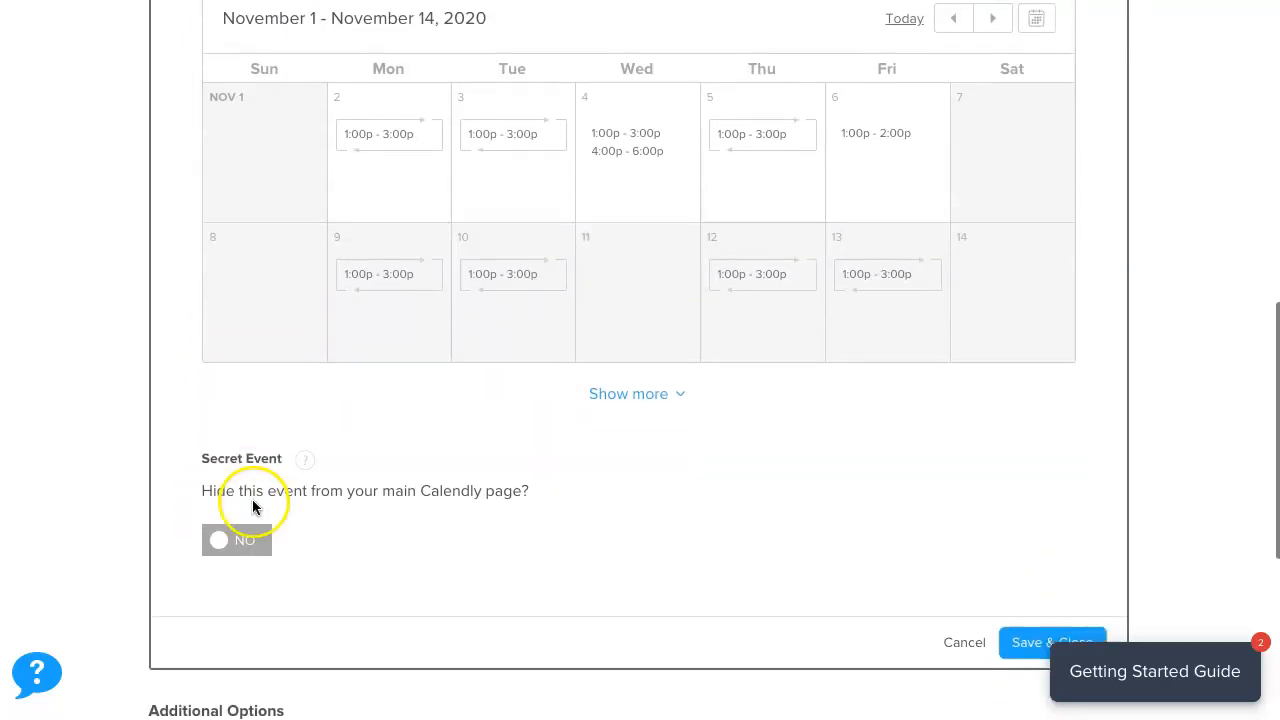
pyautogui.scroll(-1, 253, 507)
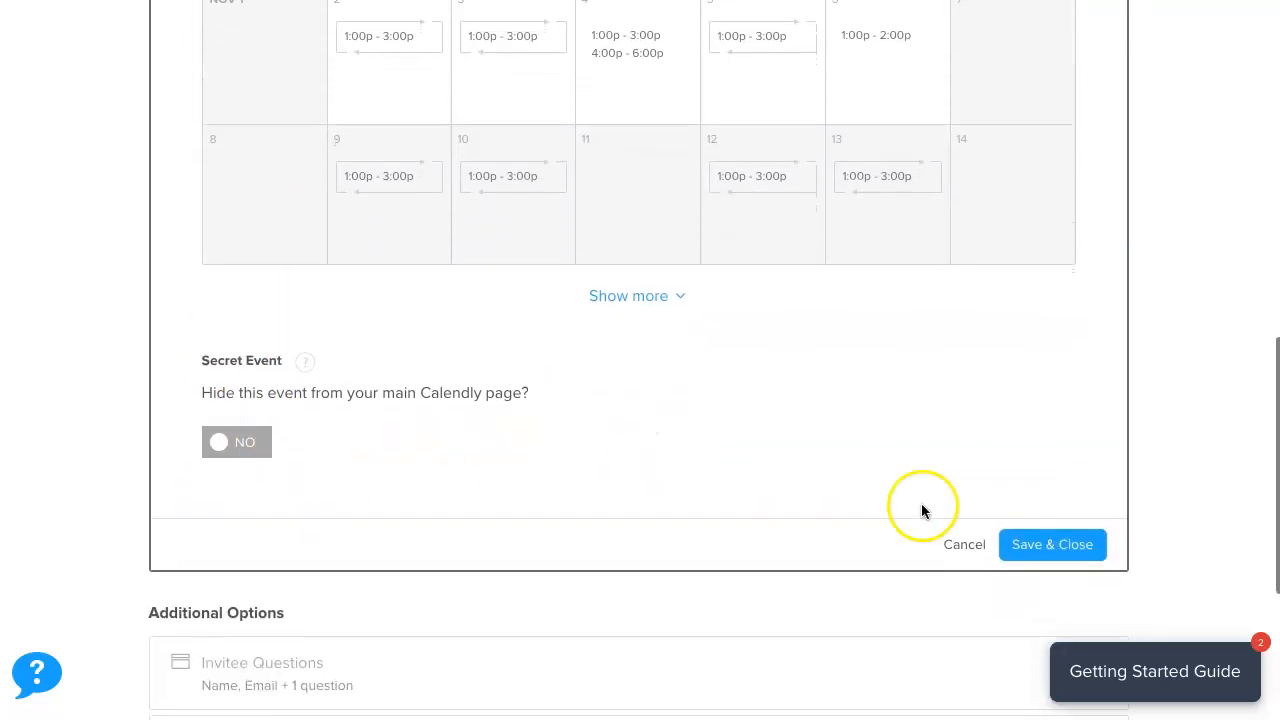
pyautogui.click(1057, 546)
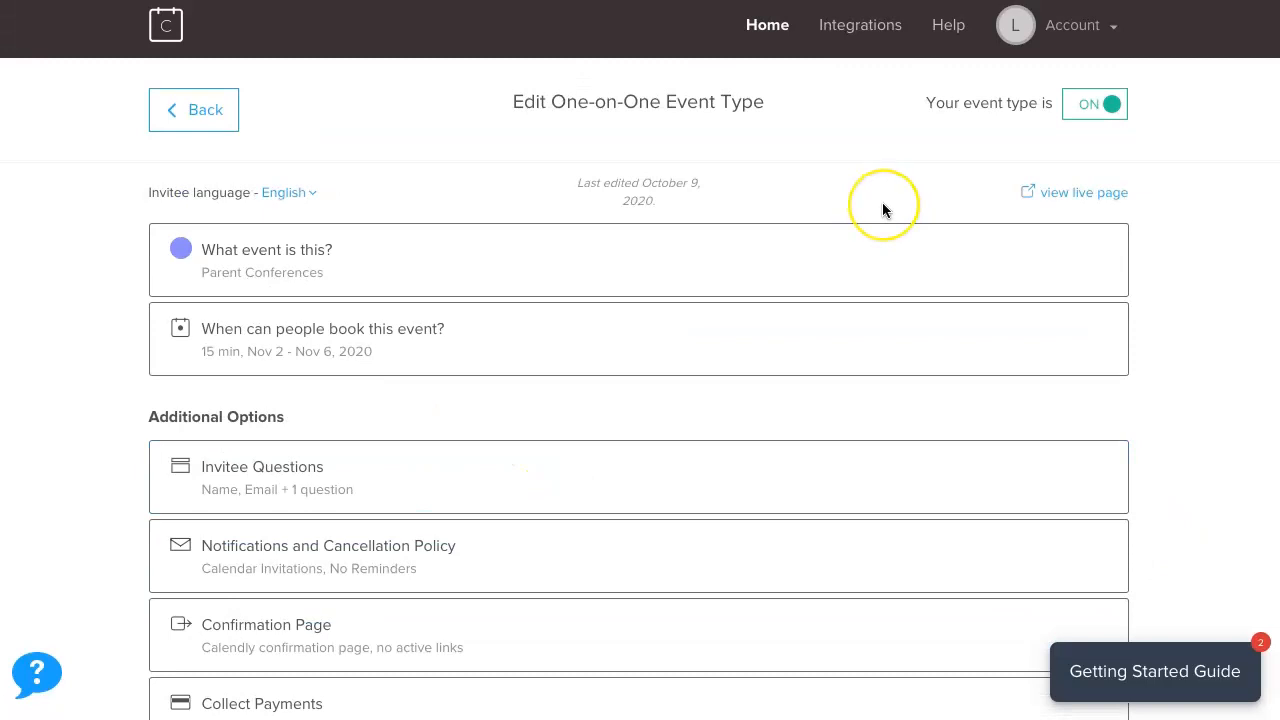
pyautogui.click(1081, 193)
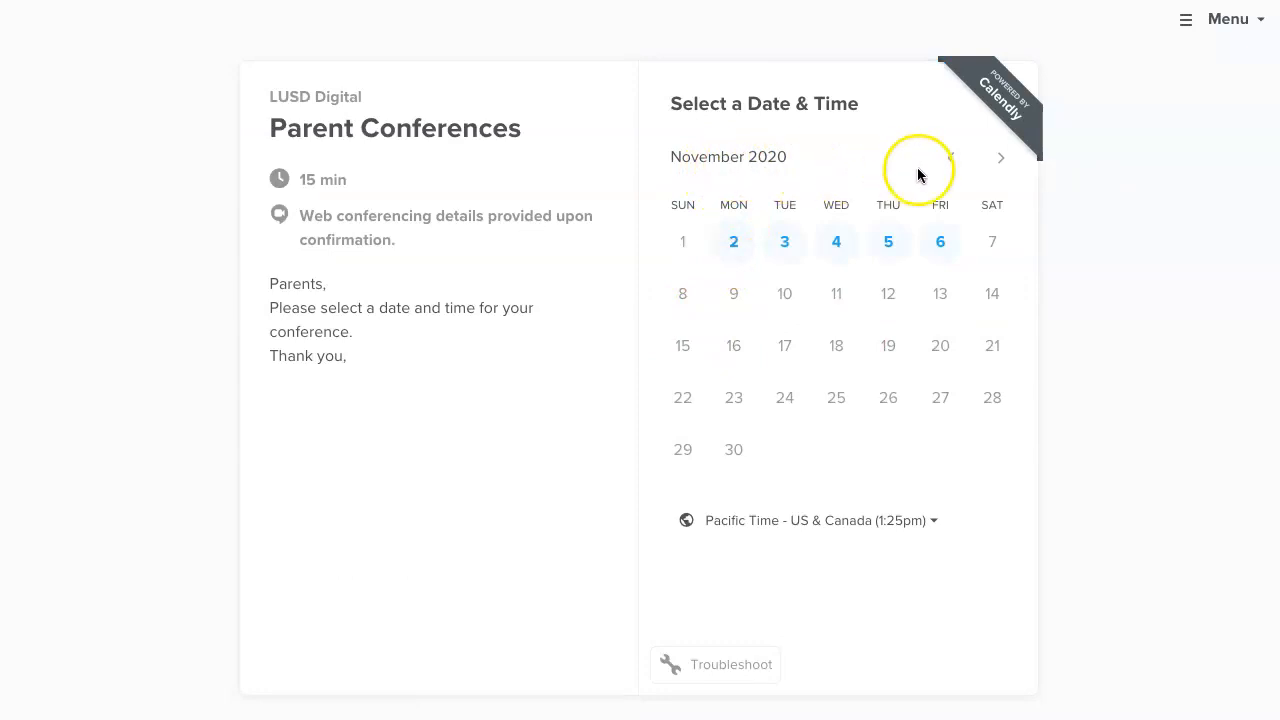
# Review time slots for November 2 through 6, then pick 1:00pm on Friday, November 6.
pyautogui.click(733, 243)
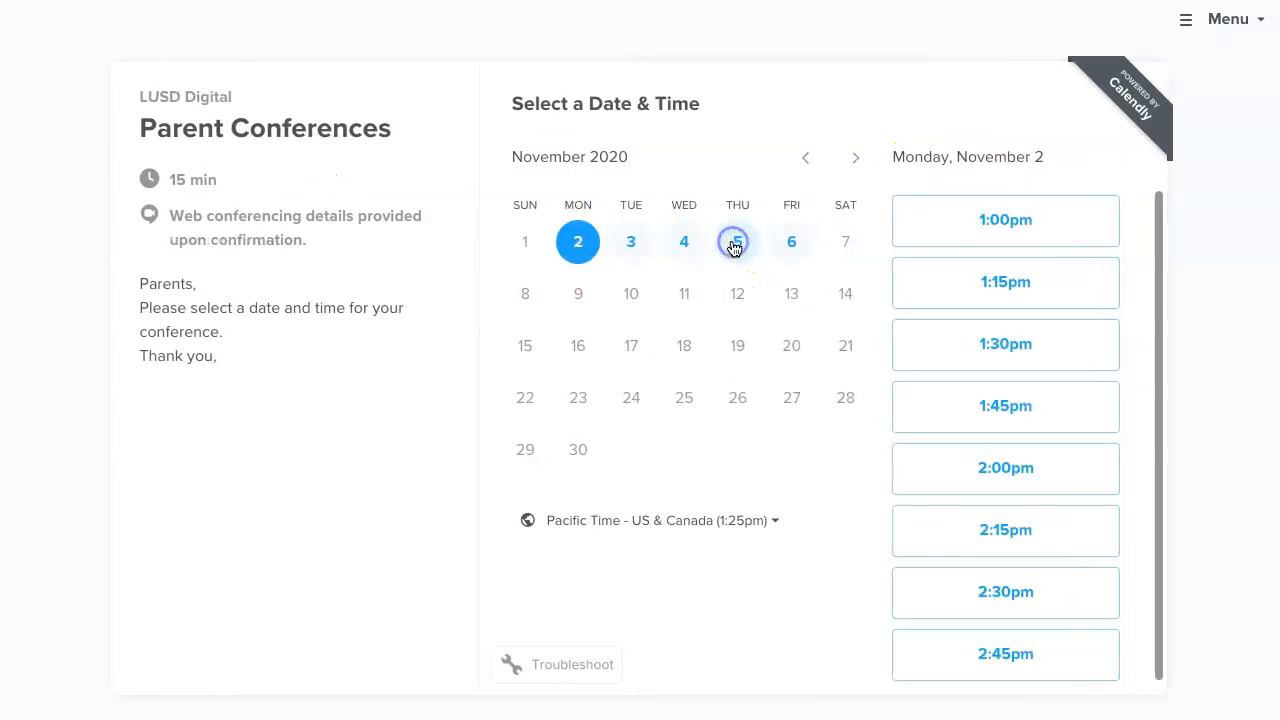
pyautogui.scroll(-1, 1100, 615)
pyautogui.scroll(1, 1100, 610)
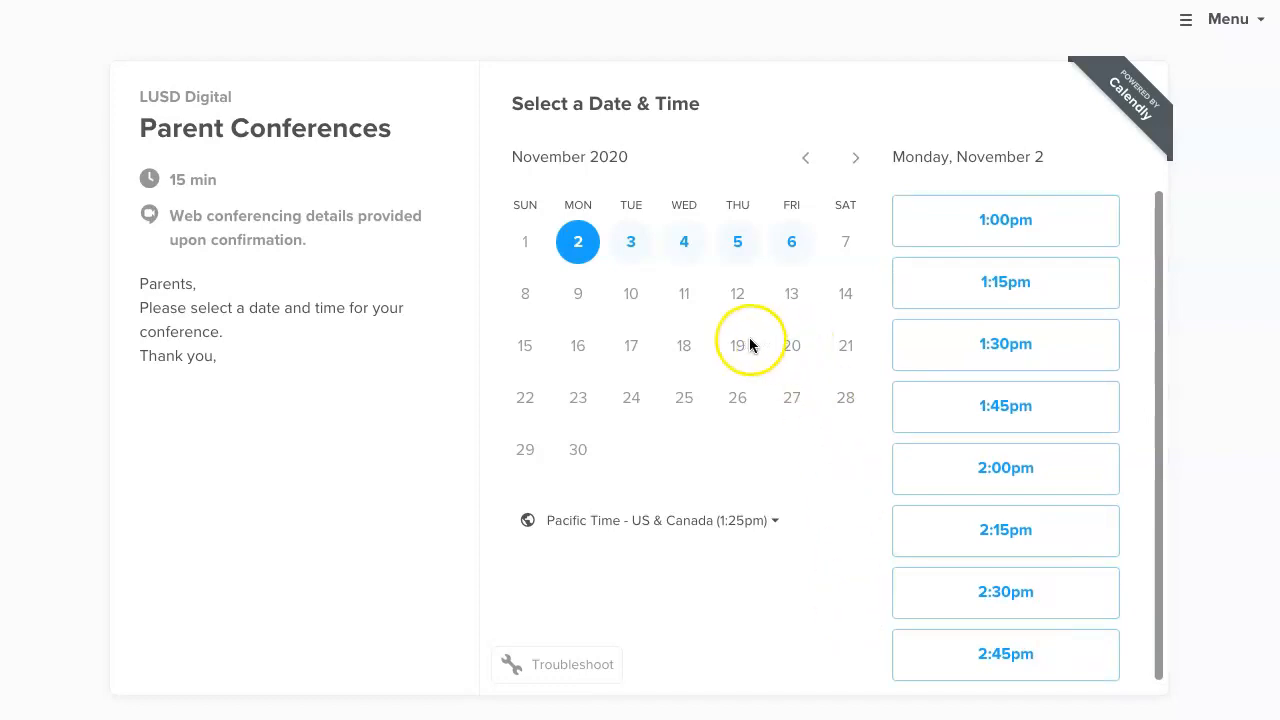
pyautogui.click(633, 243)
pyautogui.click(686, 244)
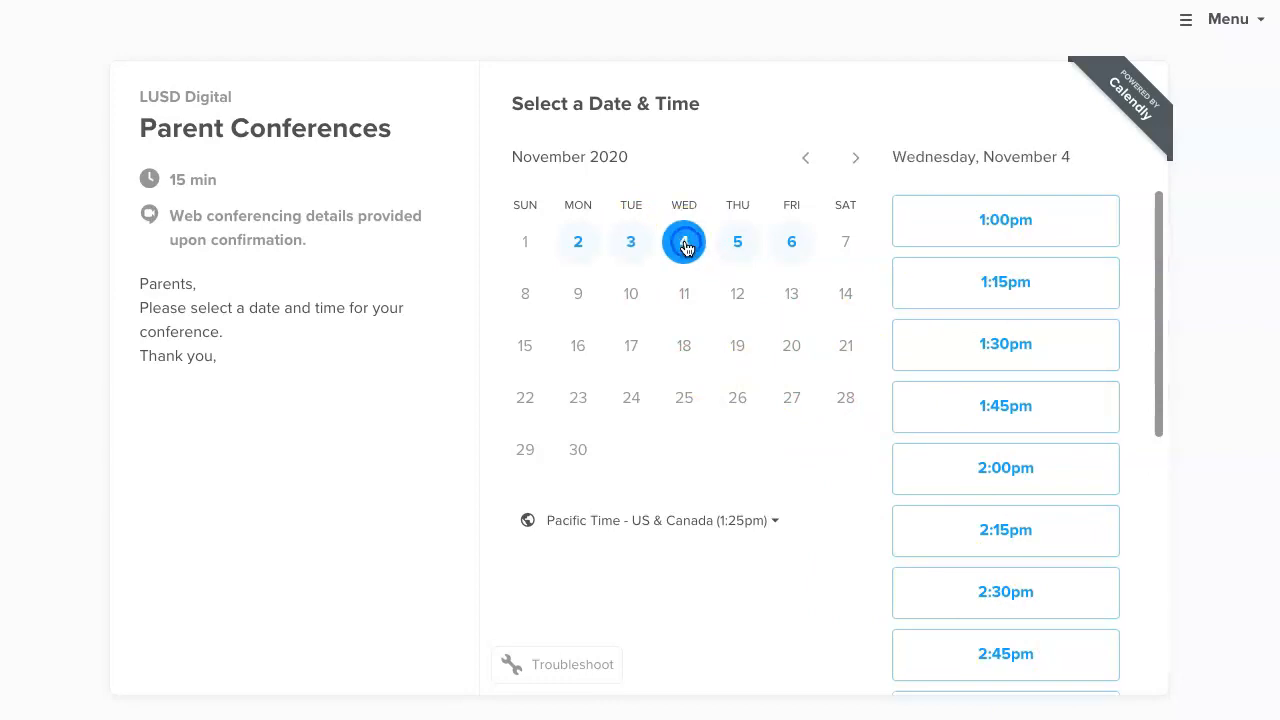
pyautogui.scroll(-3, 1000, 475)
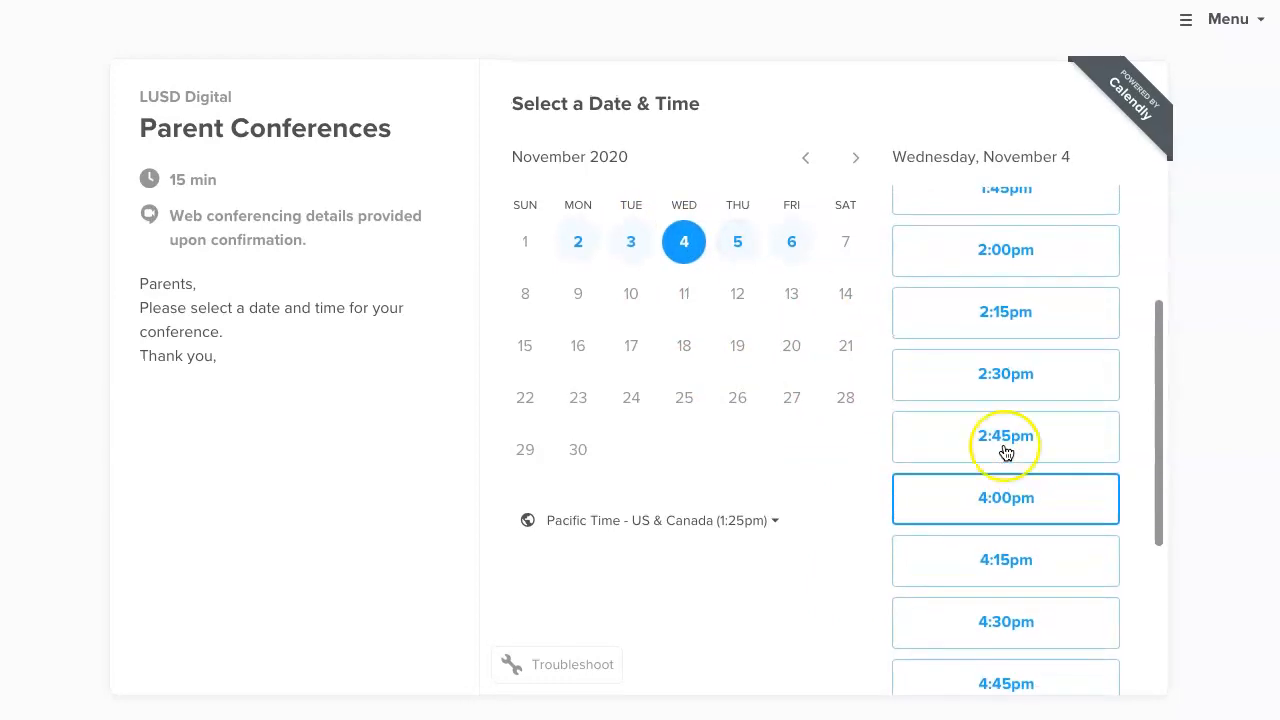
pyautogui.click(737, 243)
pyautogui.click(792, 244)
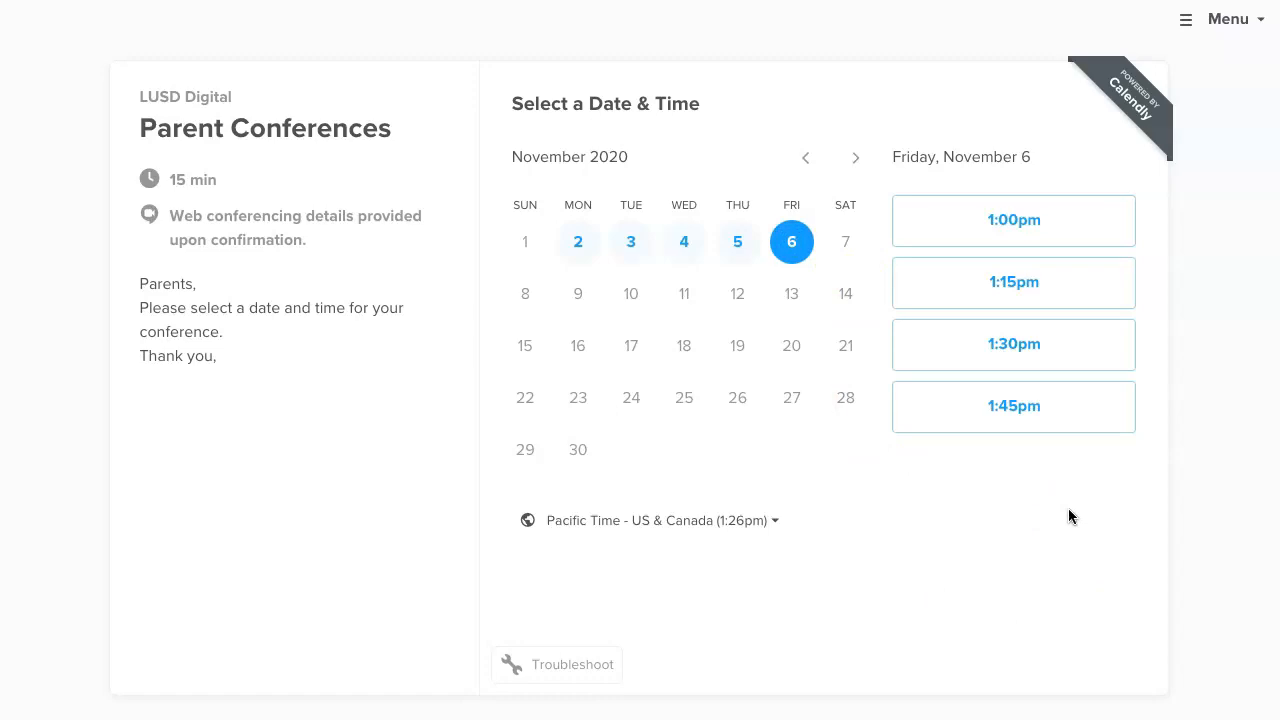
pyautogui.click(987, 221)
# Confirm the 1:00pm slot and fill in the invitee's name and email address.
pyautogui.click(1075, 221)
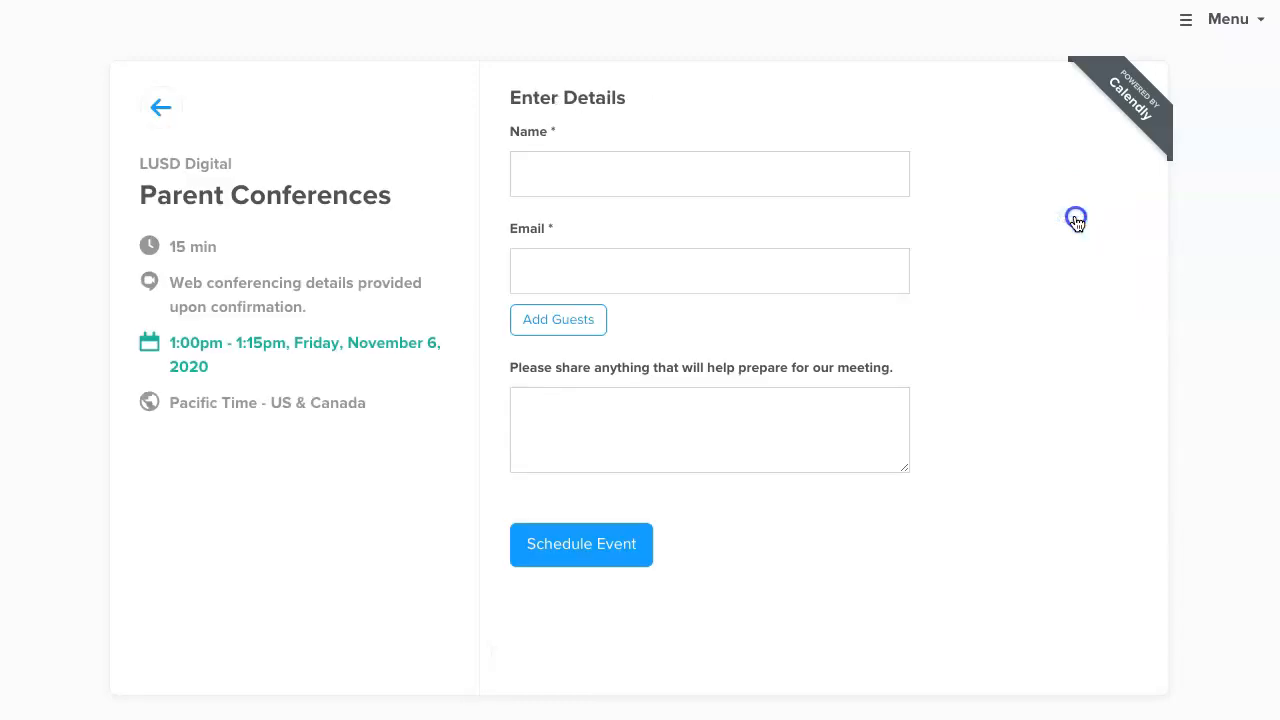
pyautogui.click(560, 180)
pyautogui.write('A')
pyautogui.press('BackSpace')
pyautogui.press('Tab')
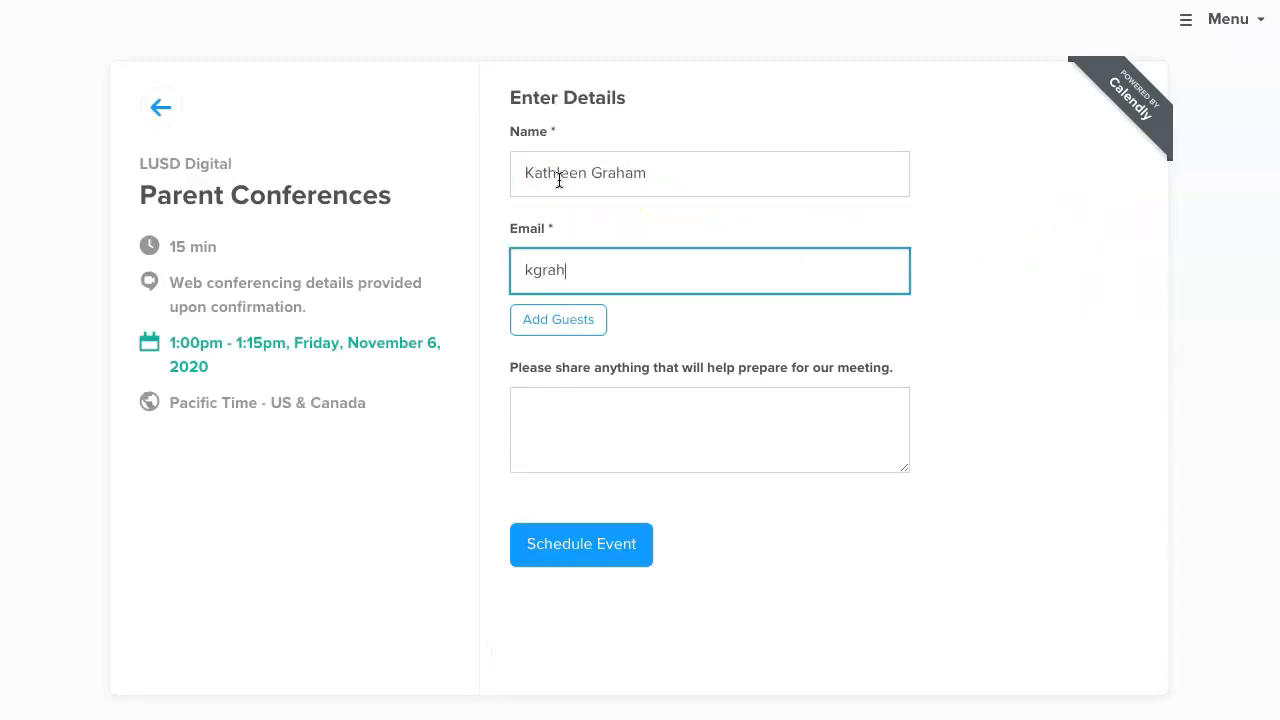
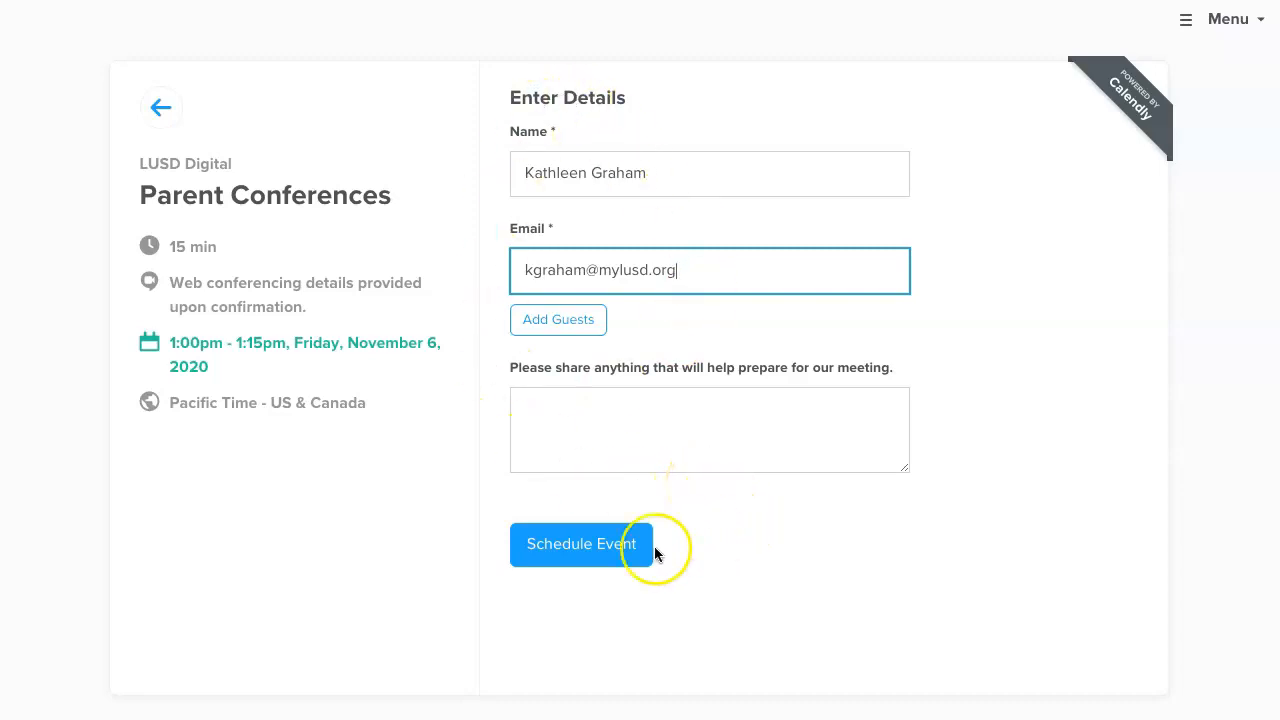
# Submit the test booking and view Friday, November 6 availability again.
pyautogui.click(573, 550)
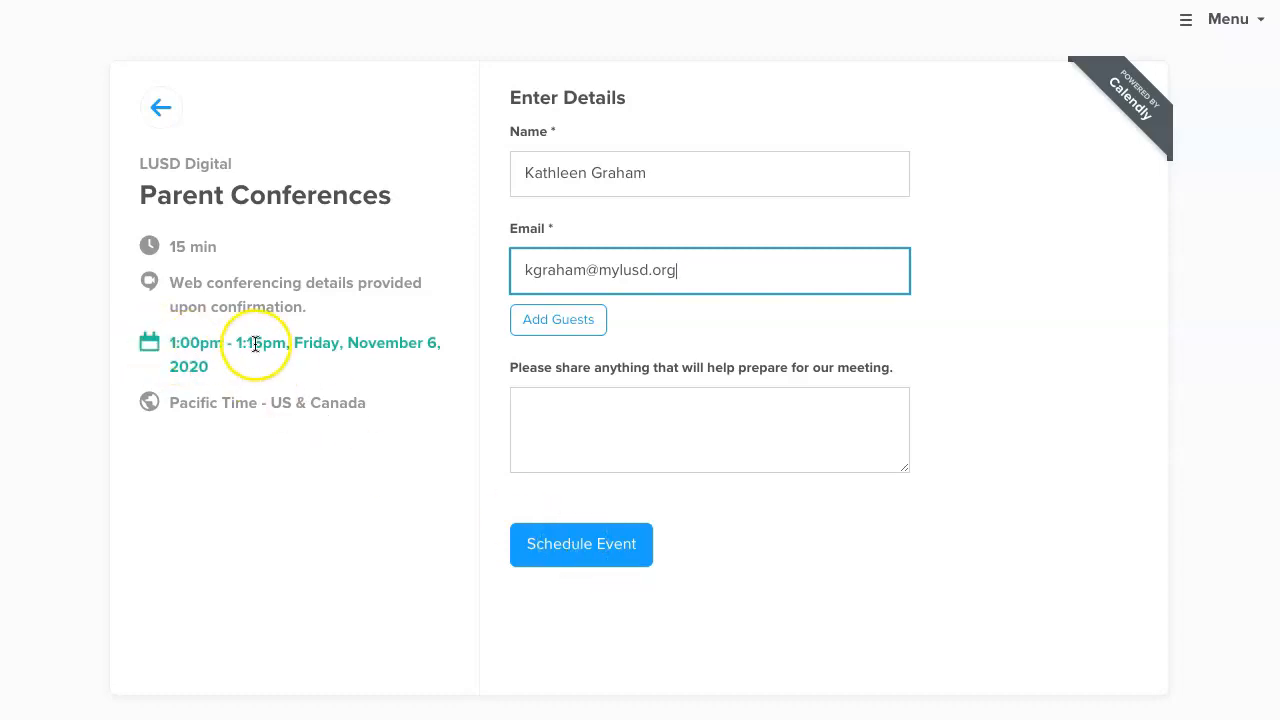
pyautogui.click(588, 544)
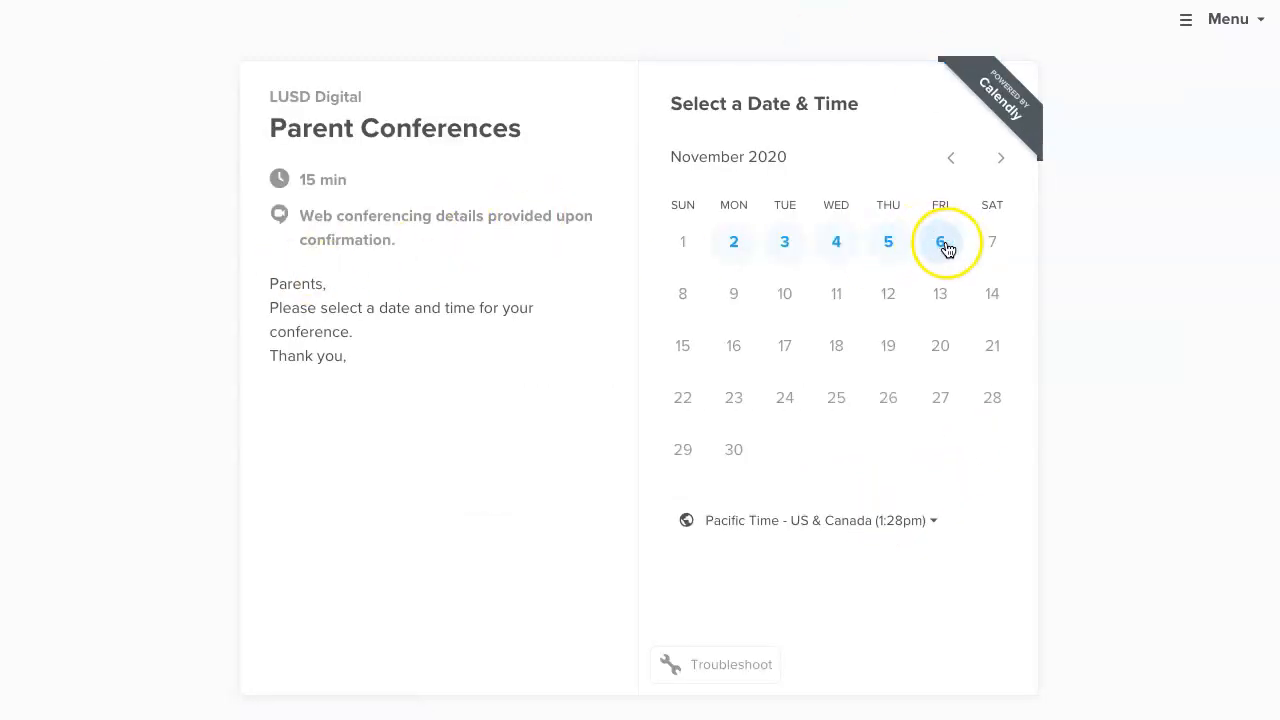
pyautogui.click(941, 244)
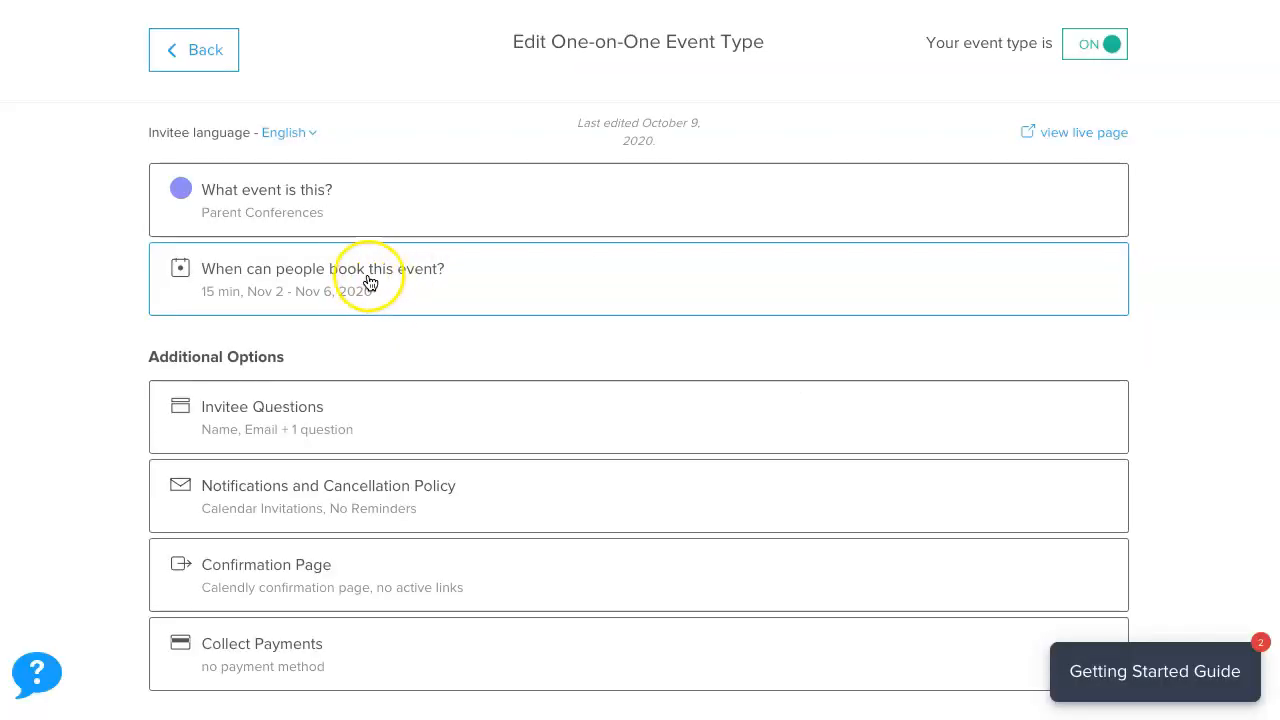
# Expand 'When can people book this event?' and reveal its advanced booking settings.
pyautogui.click(356, 276)
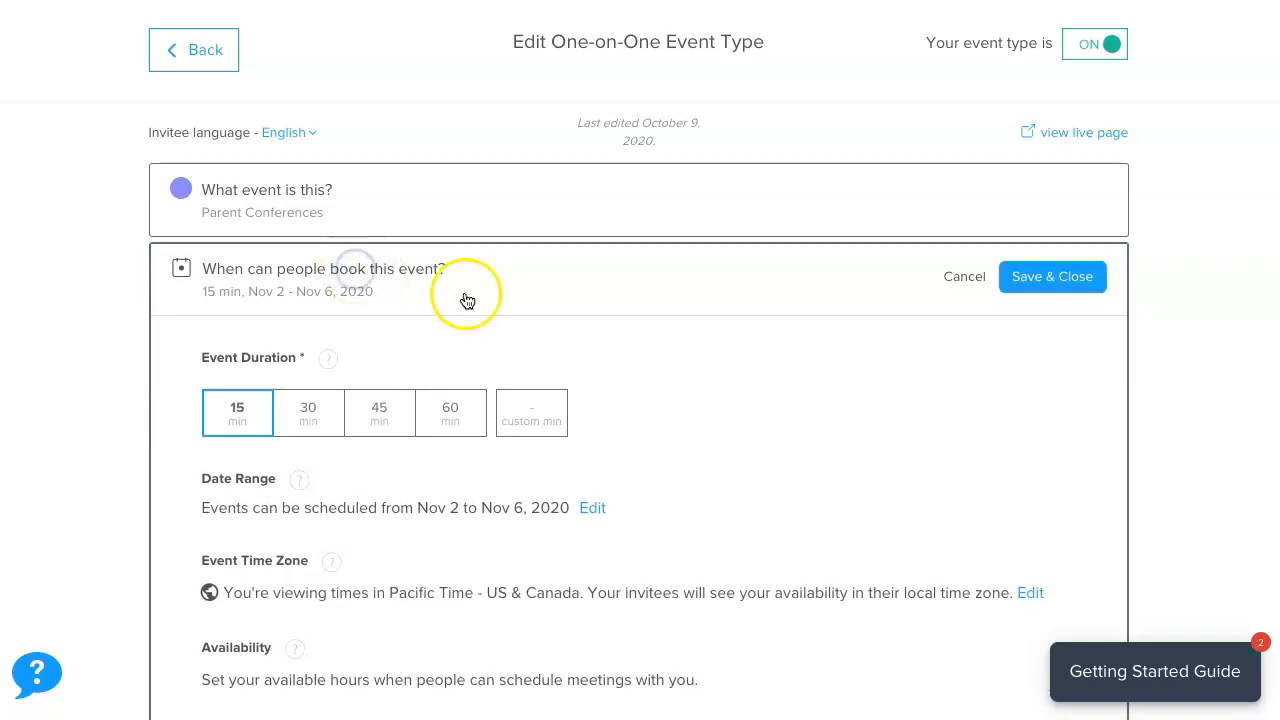
pyautogui.scroll(-3, 743, 380)
pyautogui.scroll(-2, 700, 385)
pyautogui.click(378, 346)
pyautogui.scroll(-2, 527, 447)
pyautogui.scroll(-5, 526, 446)
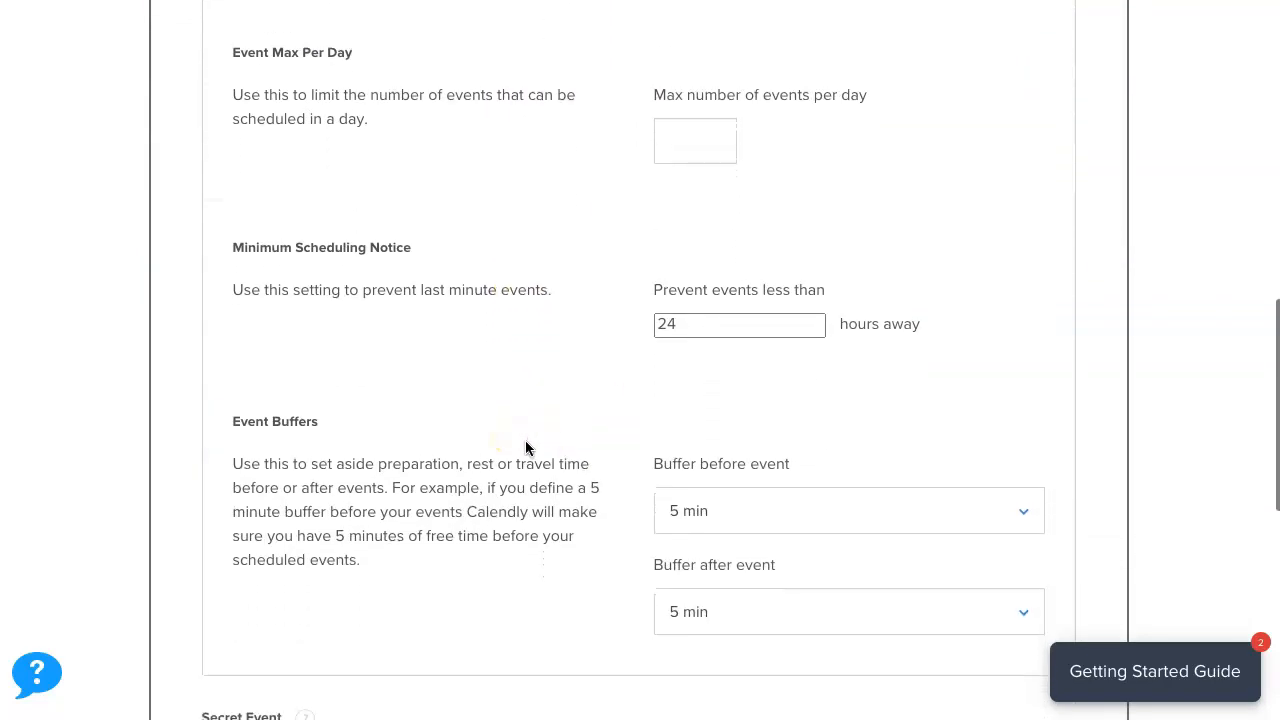
# Set Buffer before and Buffer after event to 0 min and save.
pyautogui.click(1023, 410)
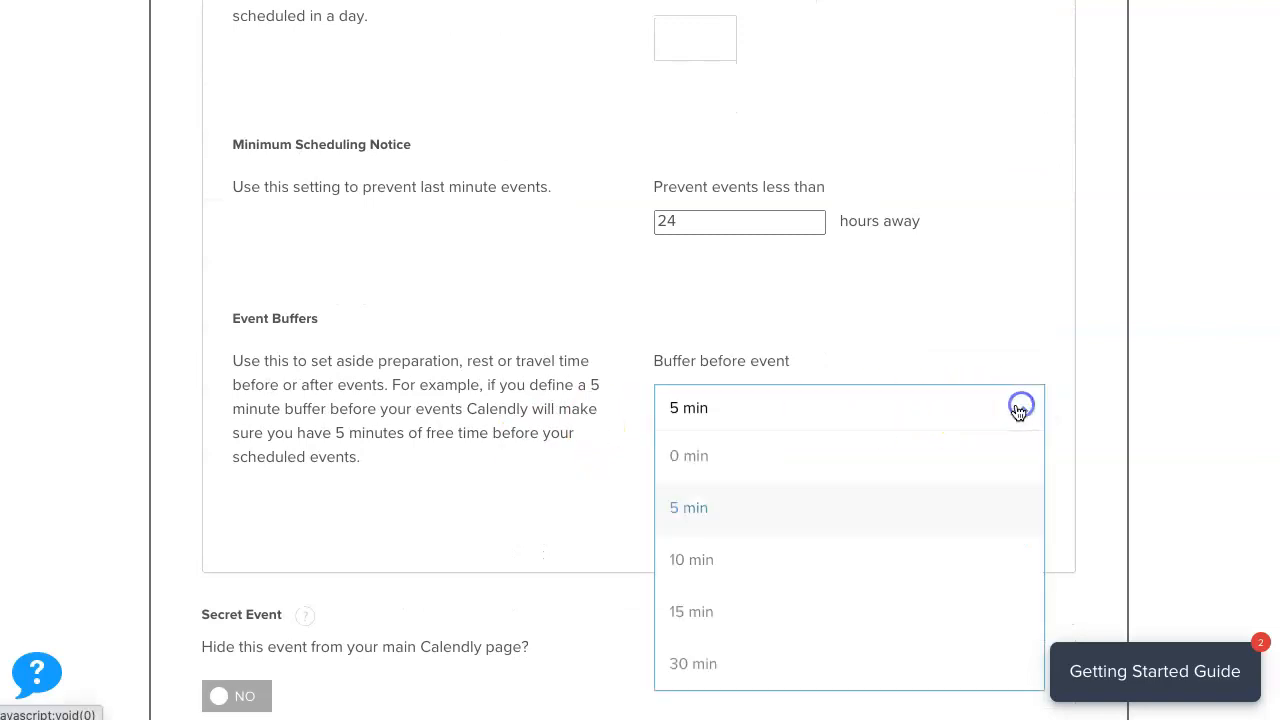
pyautogui.click(777, 453)
pyautogui.click(820, 513)
pyautogui.click(774, 557)
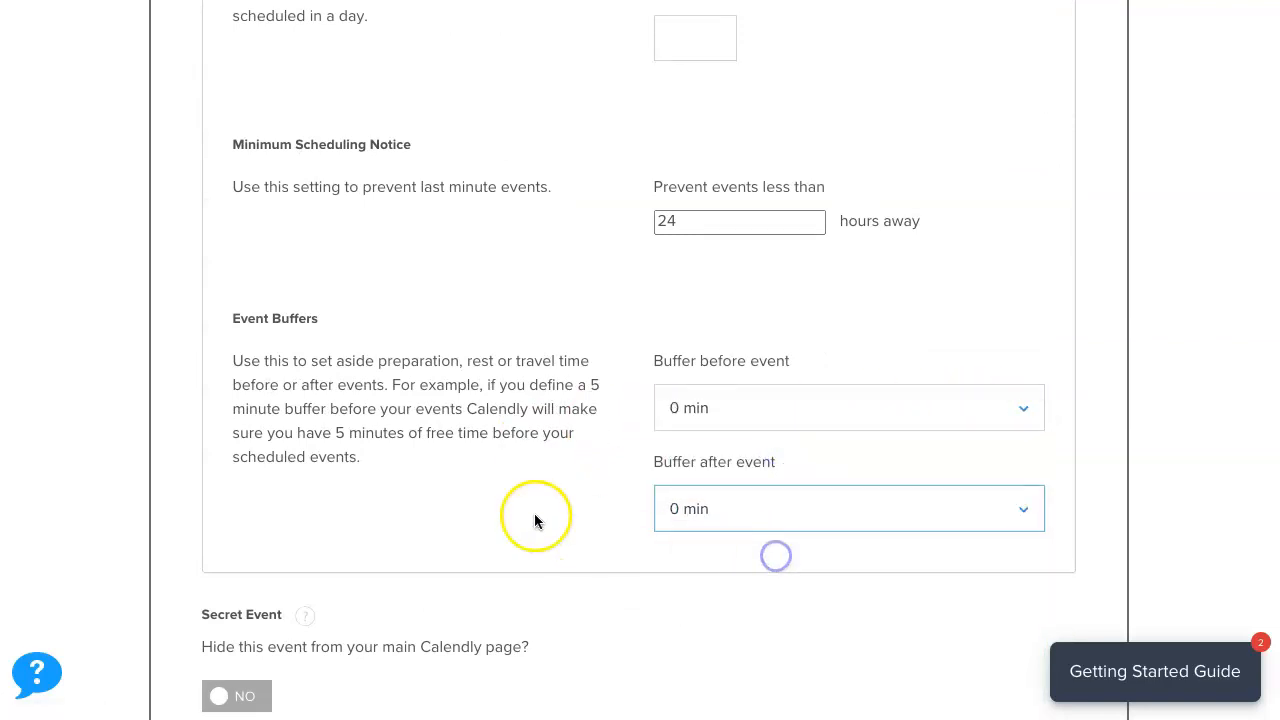
pyautogui.scroll(-2, 519, 470)
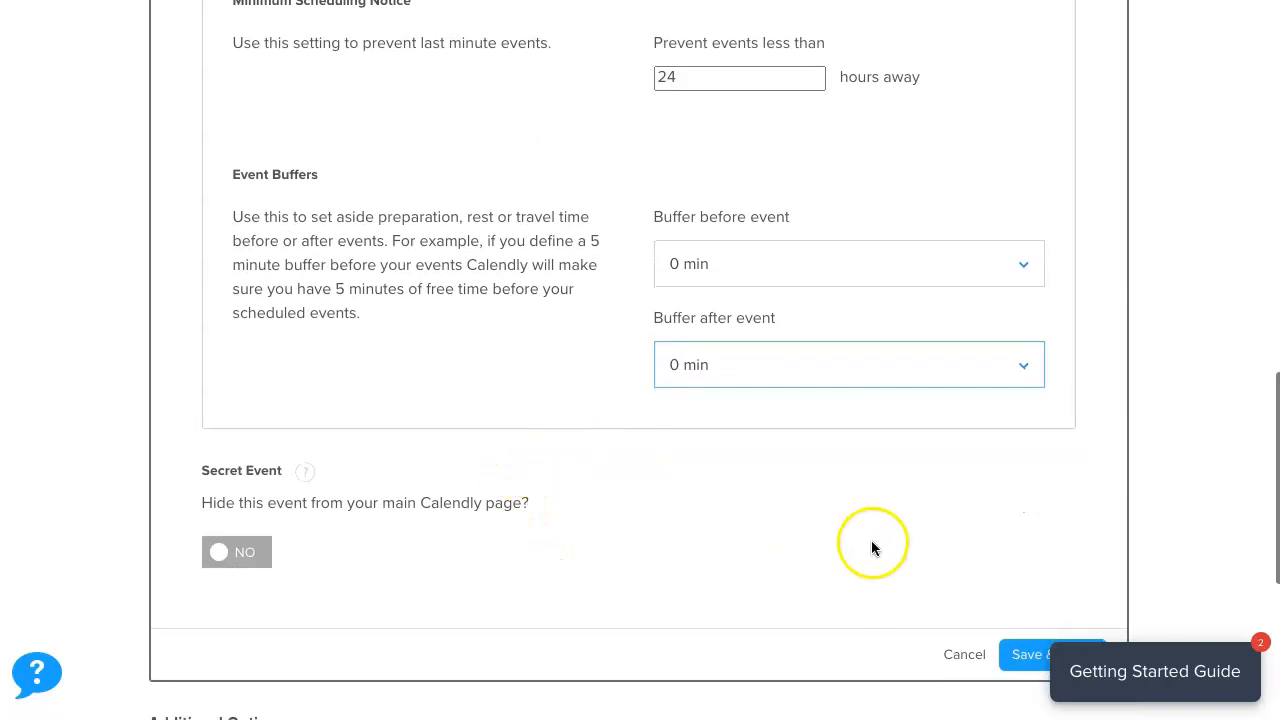
pyautogui.scroll(-3, 792, 529)
pyautogui.click(1049, 323)
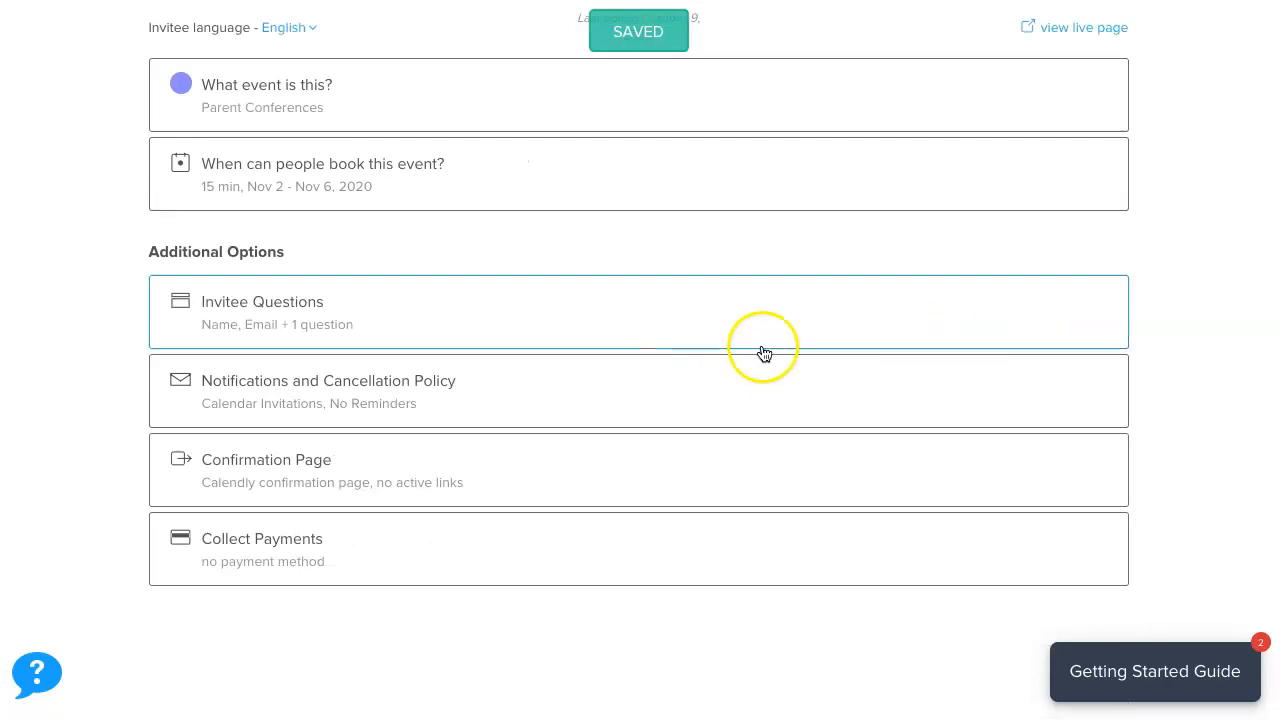
pyautogui.scroll(2, 722, 312)
# Change the Name question's Name Input to 'First Name, Last Name' and apply it.
pyautogui.scroll(-2, 476, 366)
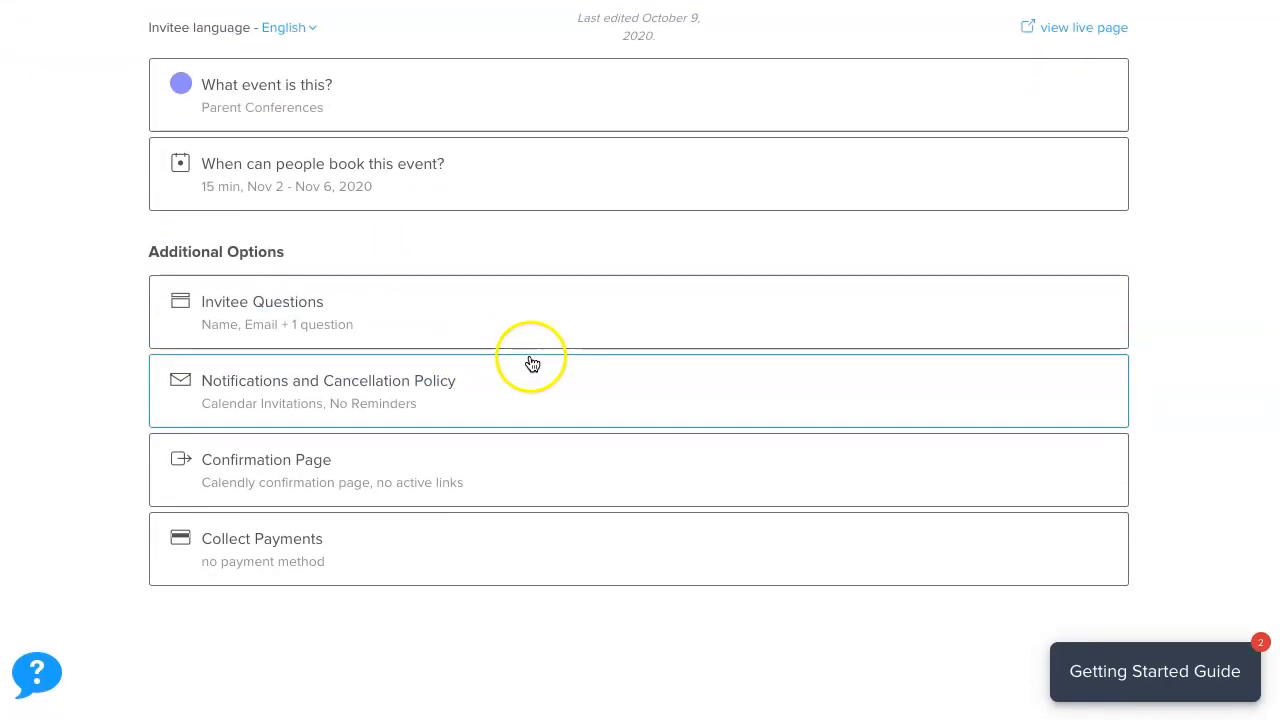
pyautogui.click(268, 308)
pyautogui.scroll(-2, 650, 390)
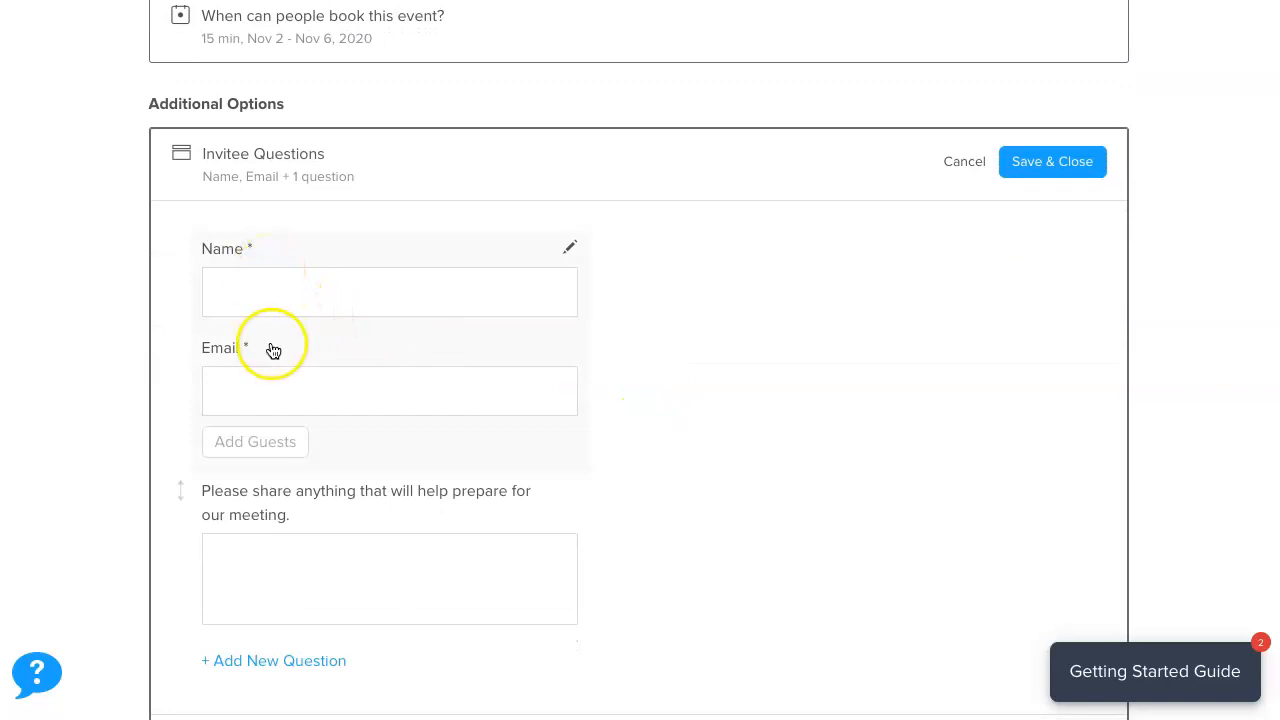
pyautogui.scroll(-3, 273, 349)
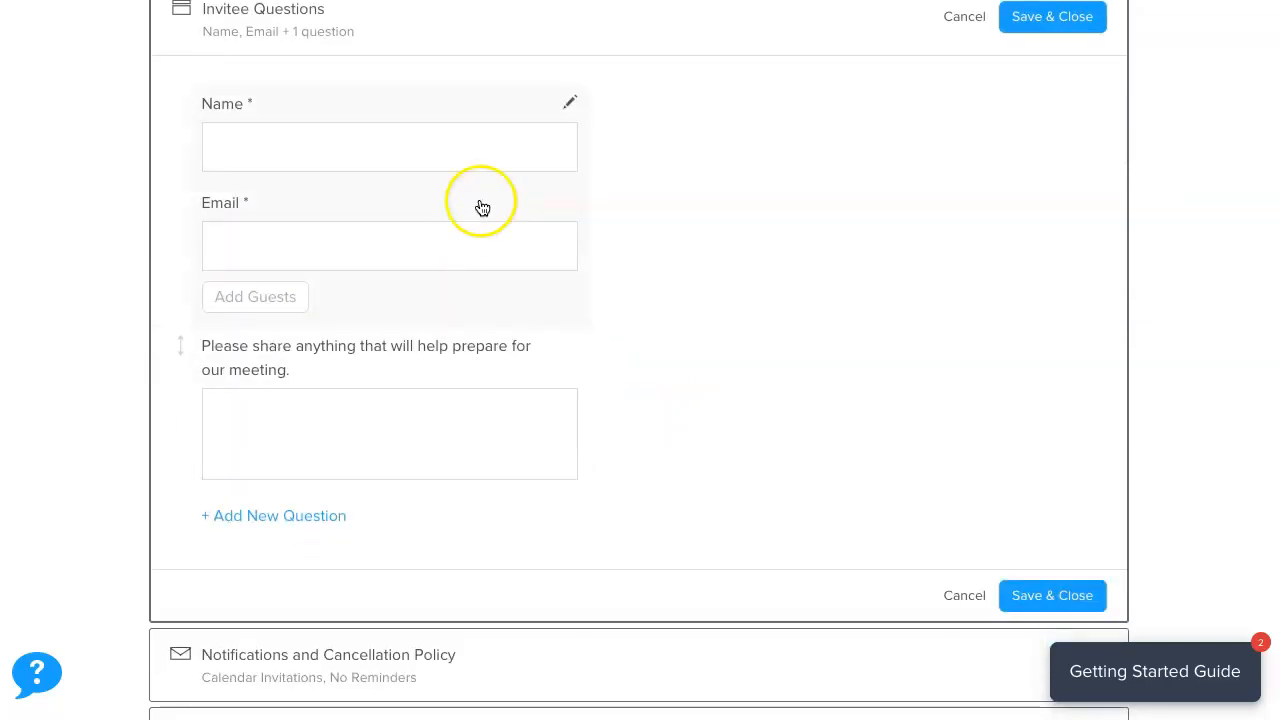
pyautogui.click(571, 104)
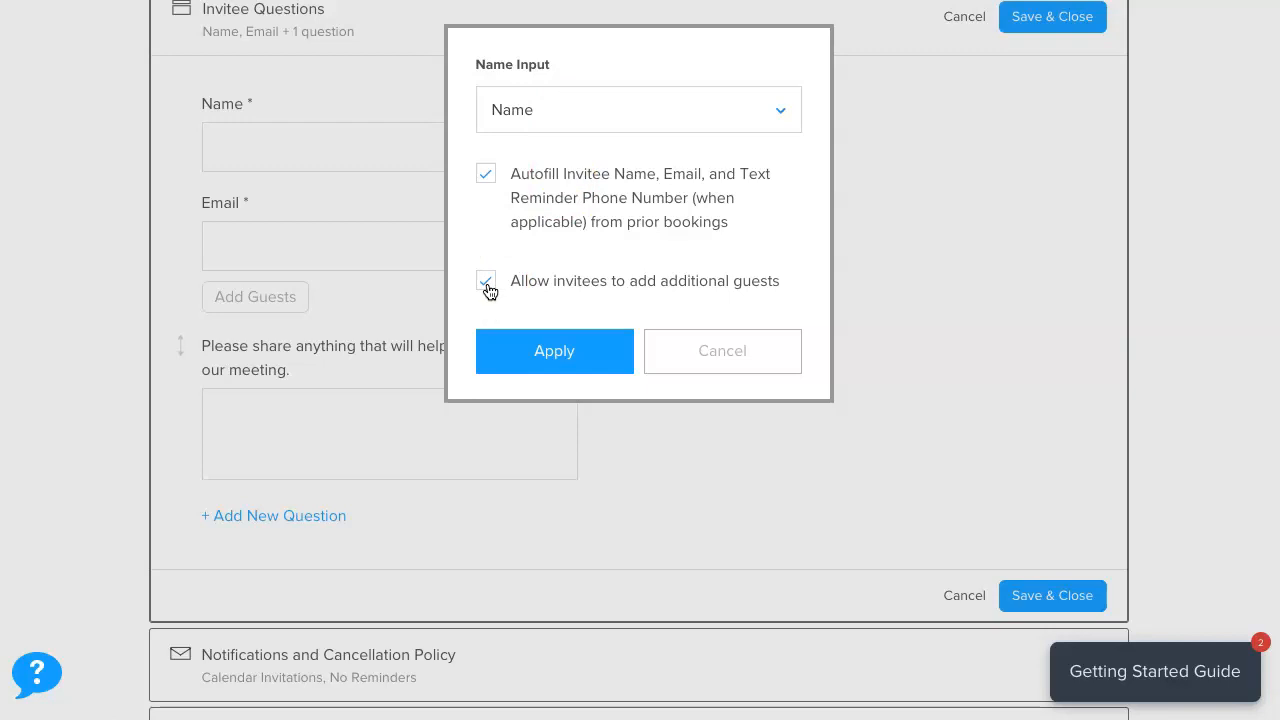
pyautogui.click(786, 115)
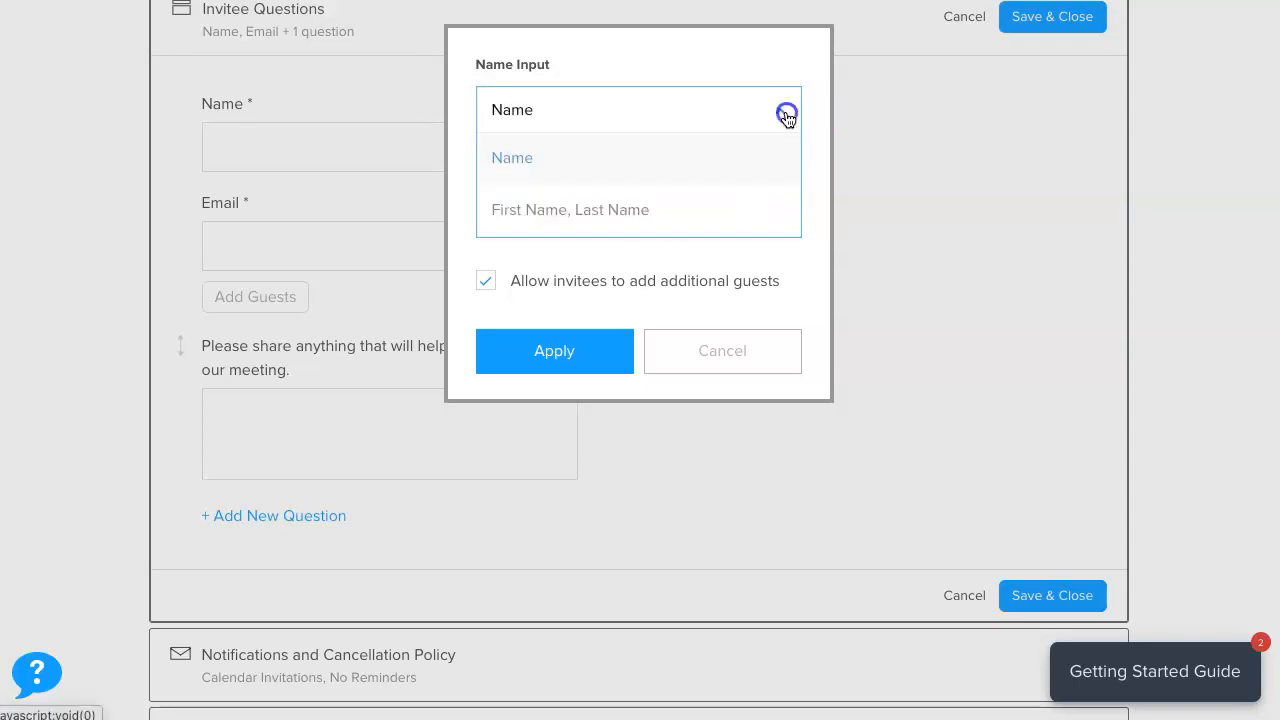
pyautogui.click(735, 217)
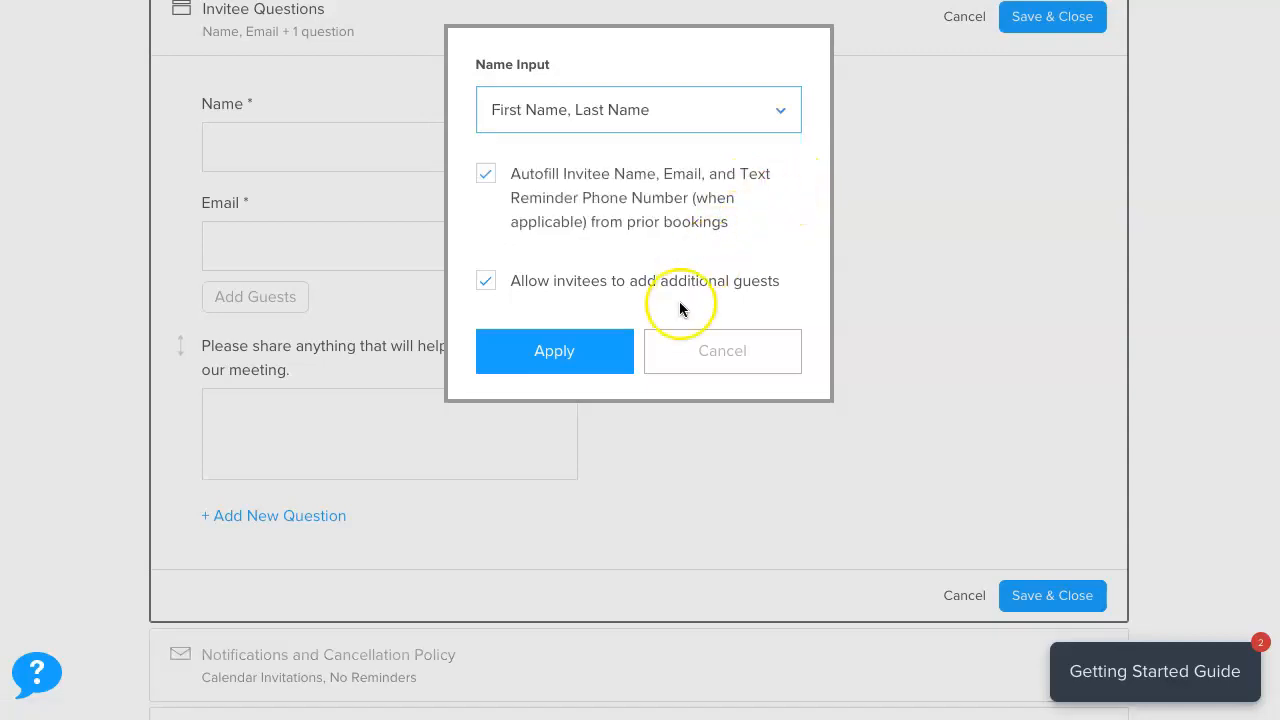
pyautogui.click(563, 354)
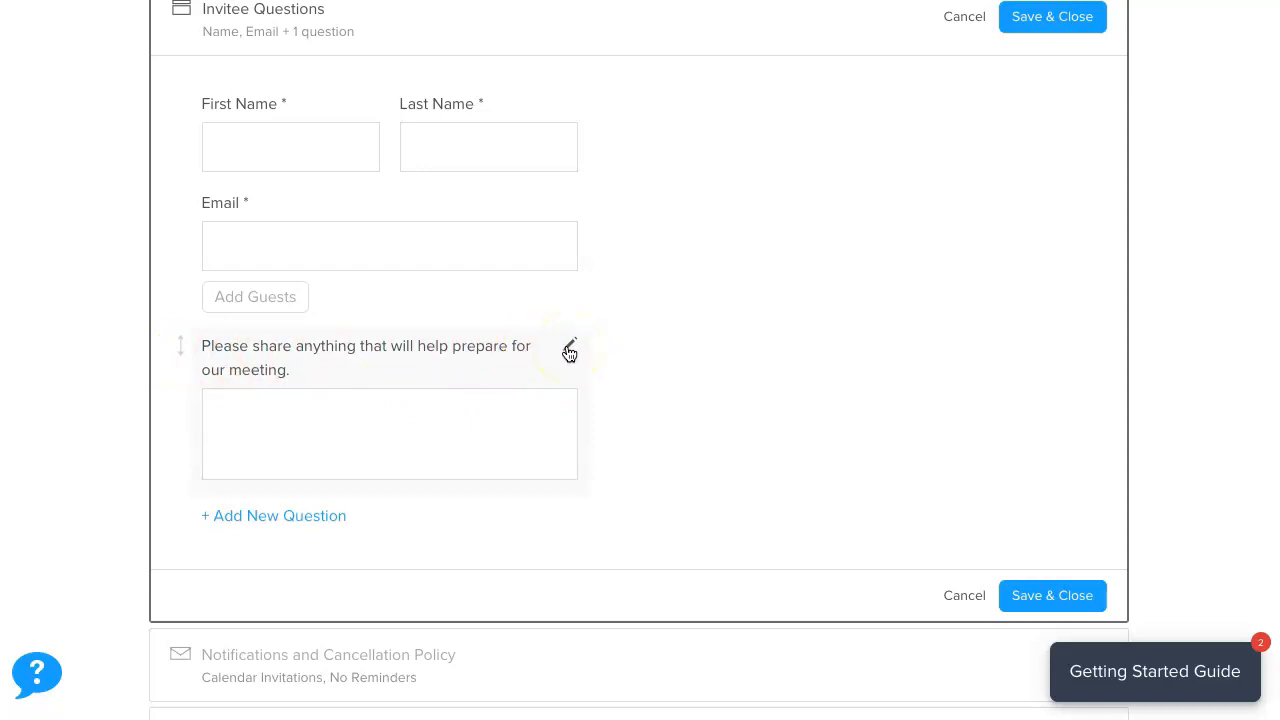
# Rewrite the preparation question as a required 'Childs' name' question with One Line answers.
pyautogui.click(569, 352)
pyautogui.moveTo(677, 196); pyautogui.dragTo(453, 170)
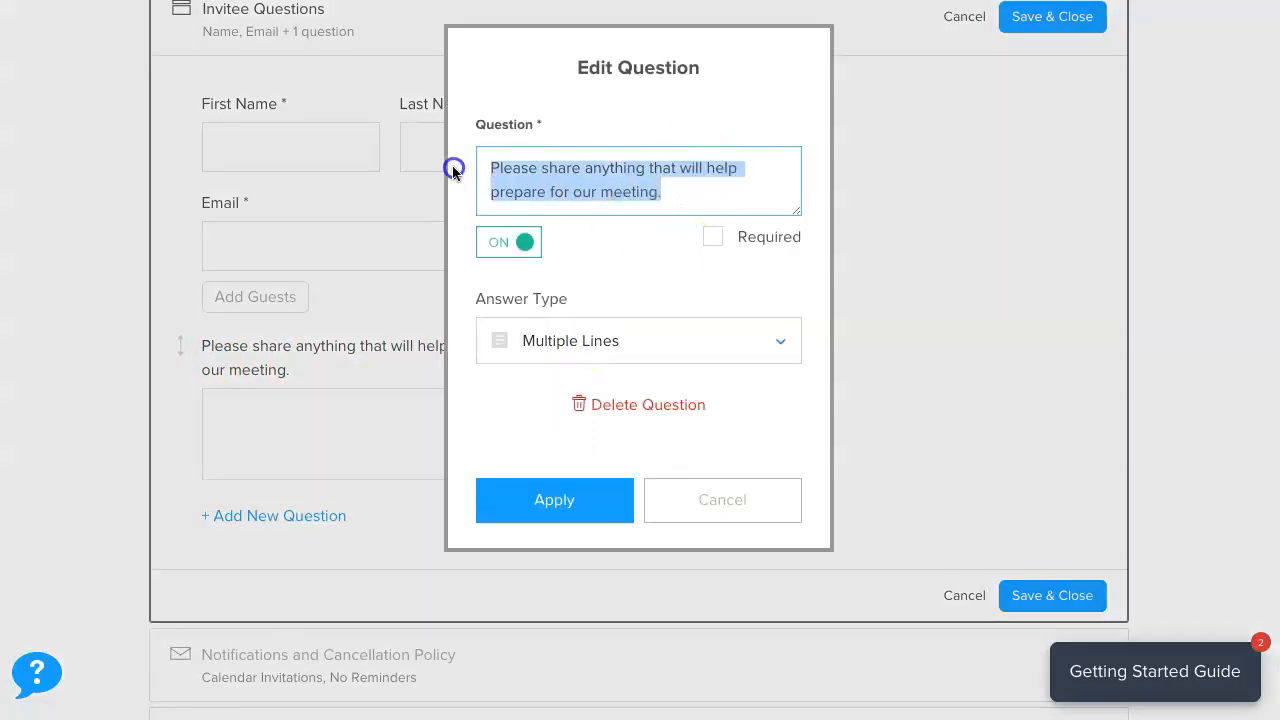
pyautogui.write("Childs' name")
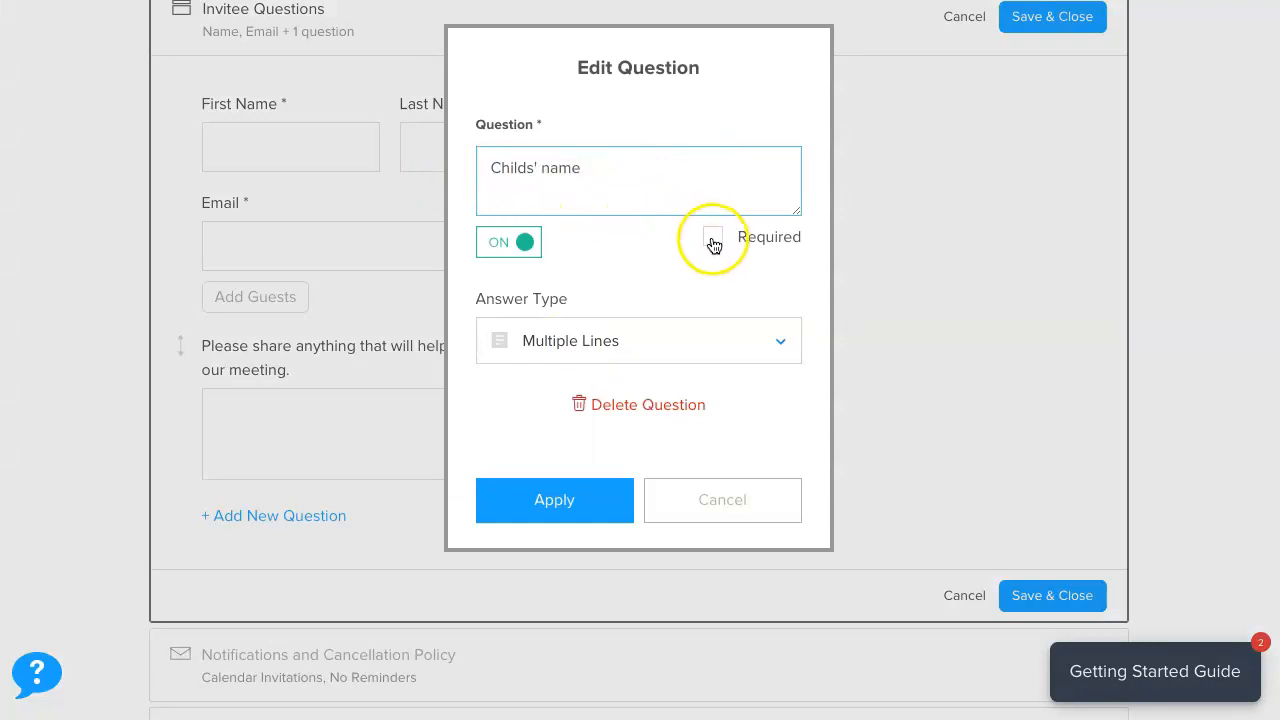
pyautogui.click(713, 240)
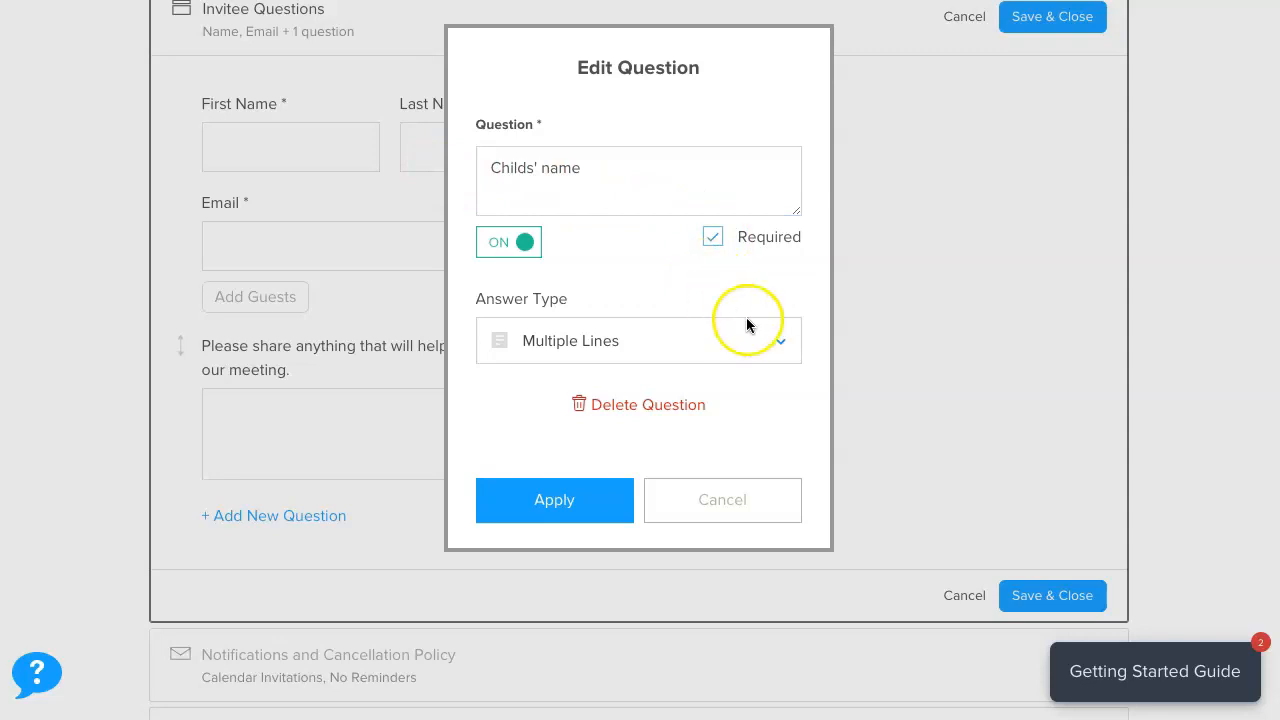
pyautogui.click(781, 343)
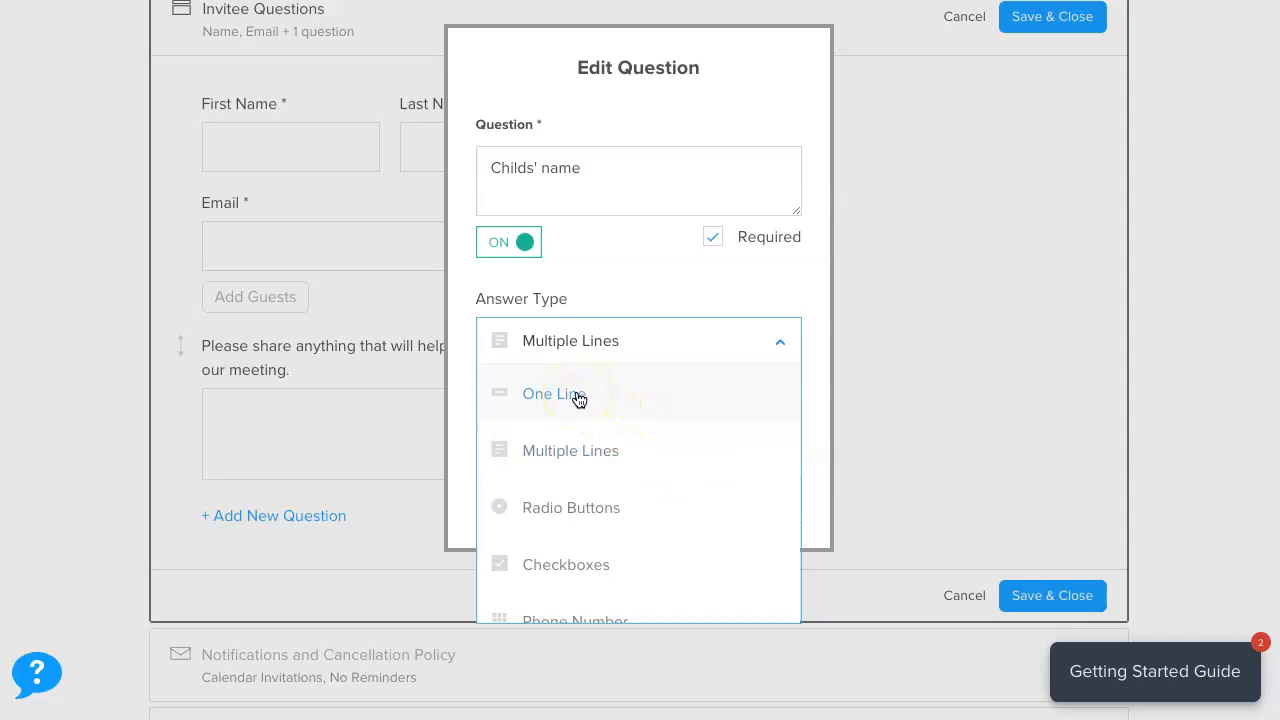
pyautogui.click(578, 396)
pyautogui.click(784, 343)
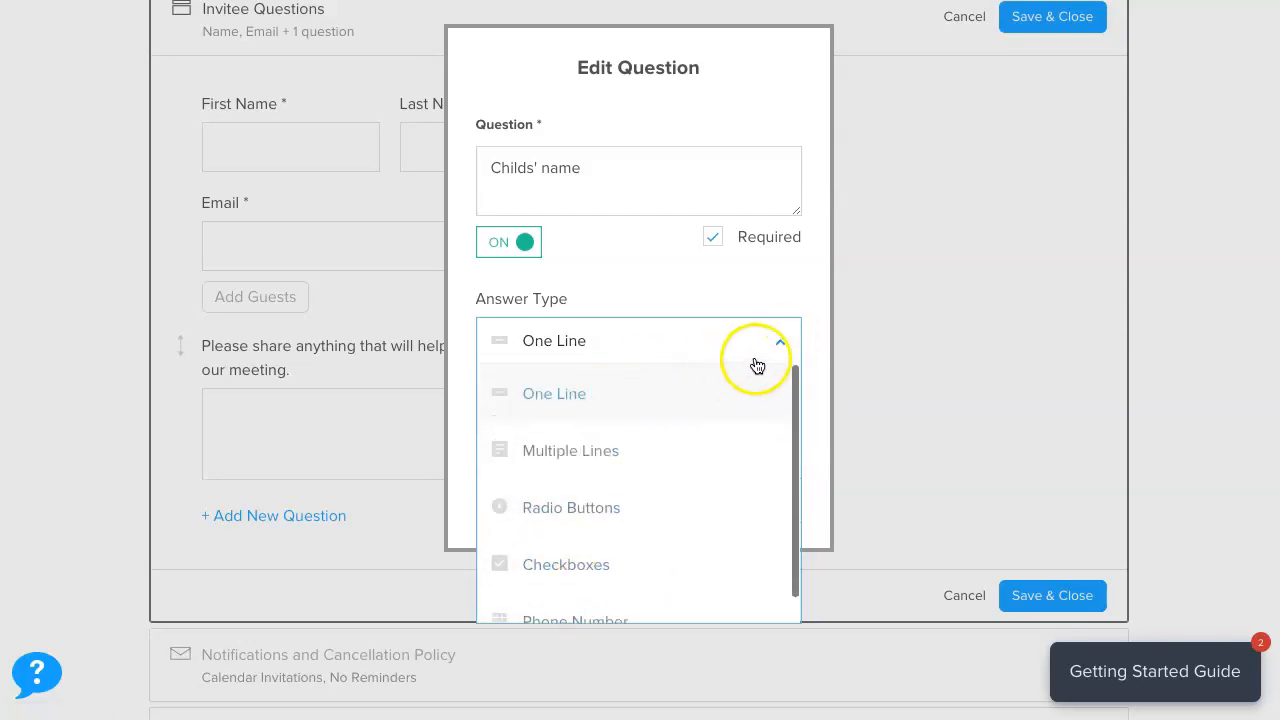
pyautogui.click(723, 294)
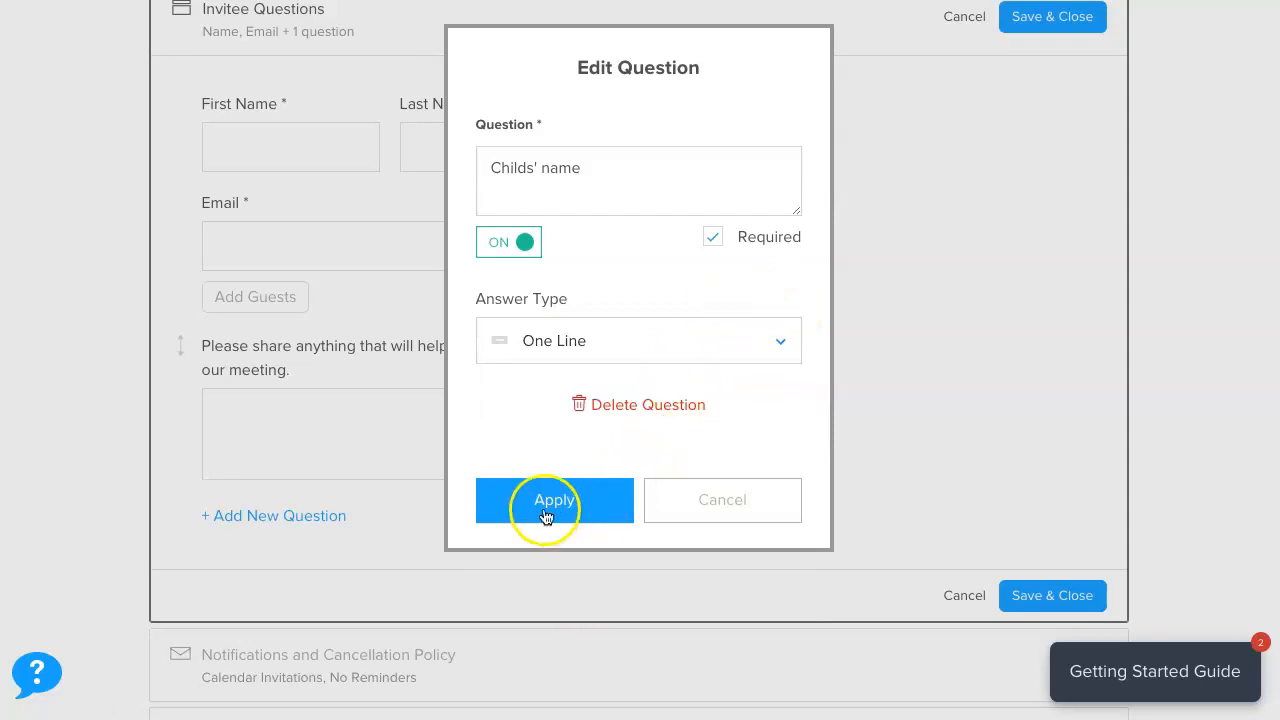
pyautogui.click(555, 503)
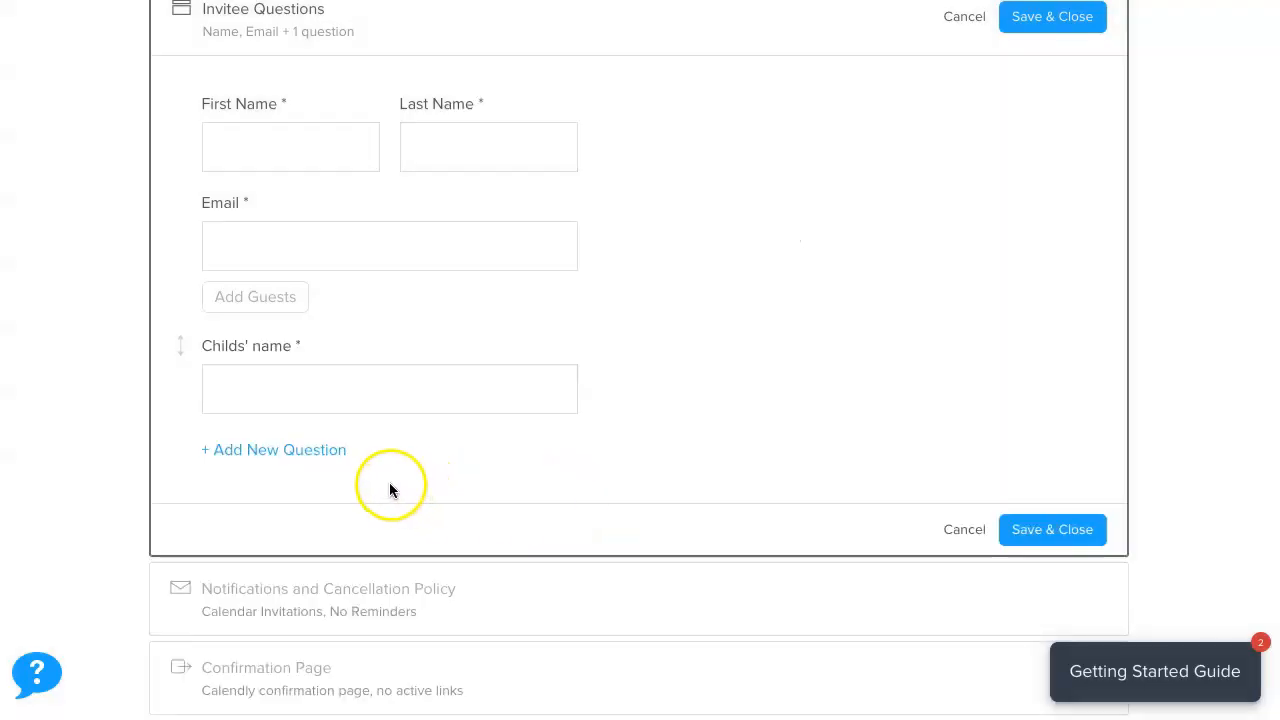
# Add a required 'Please enter your phone number' question with Phone Number answer type.
pyautogui.click(254, 451)
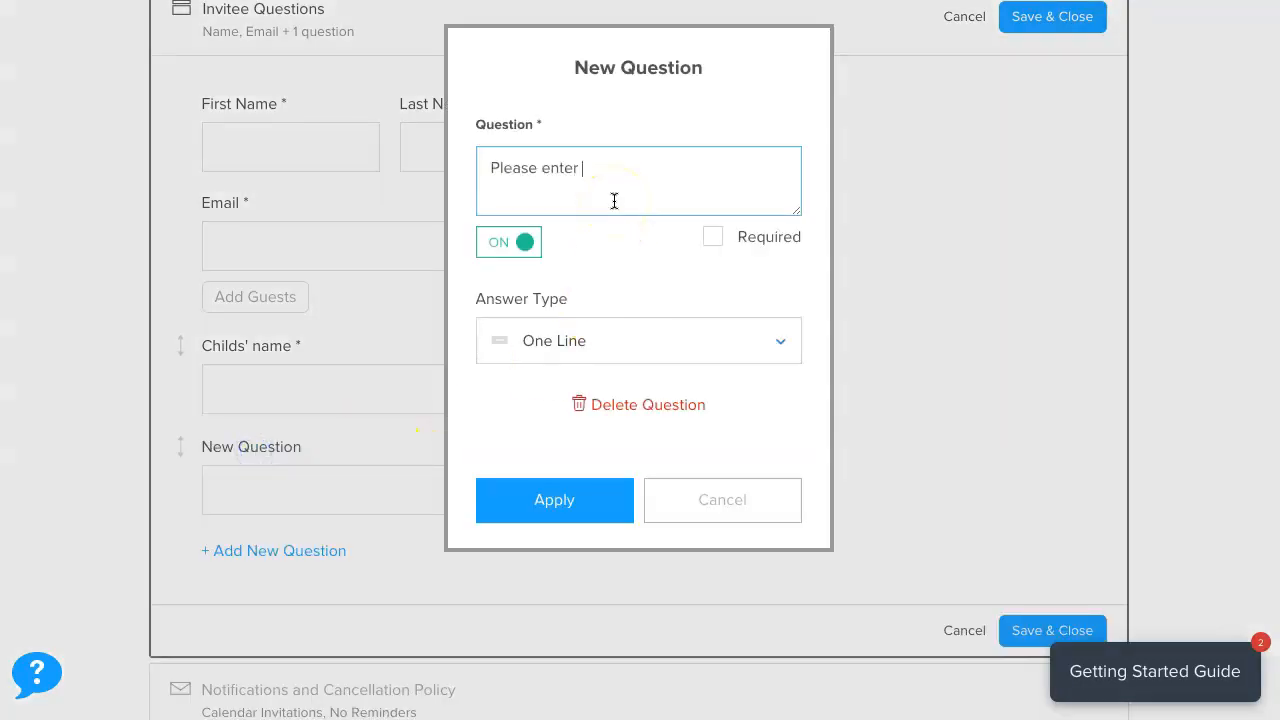
pyautogui.click(712, 236)
pyautogui.click(774, 340)
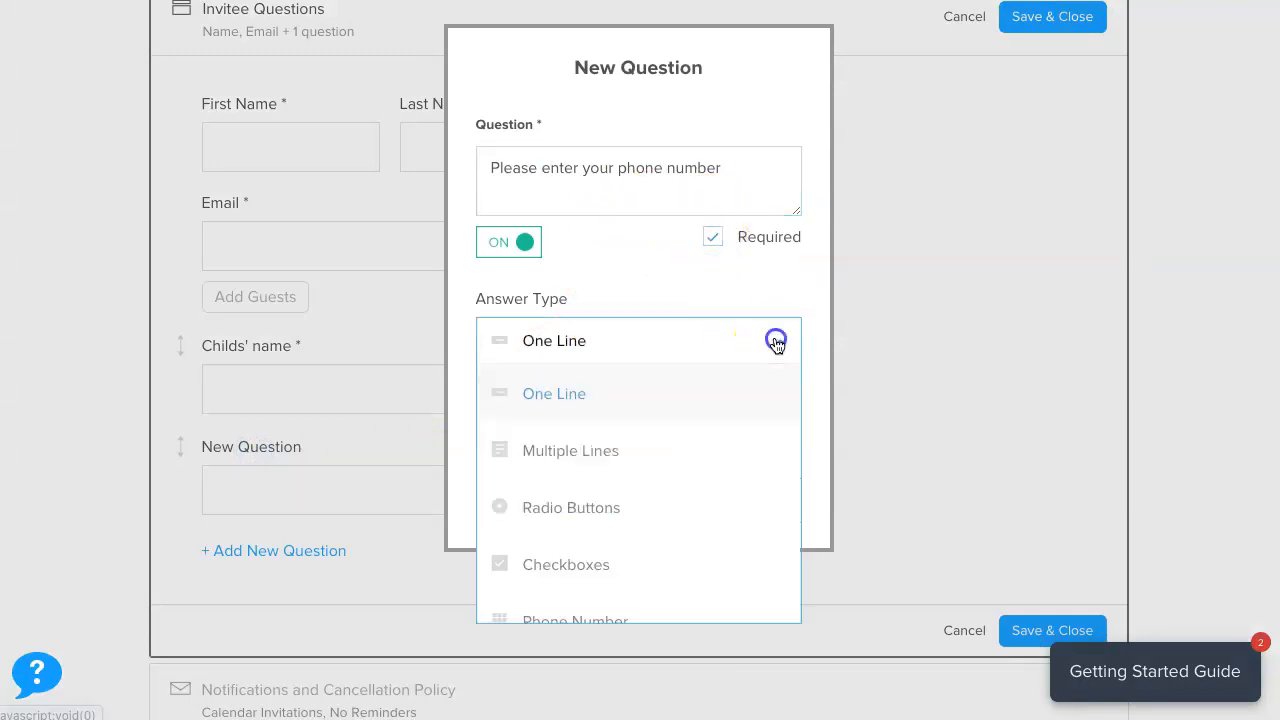
pyautogui.scroll(-1, 706, 470)
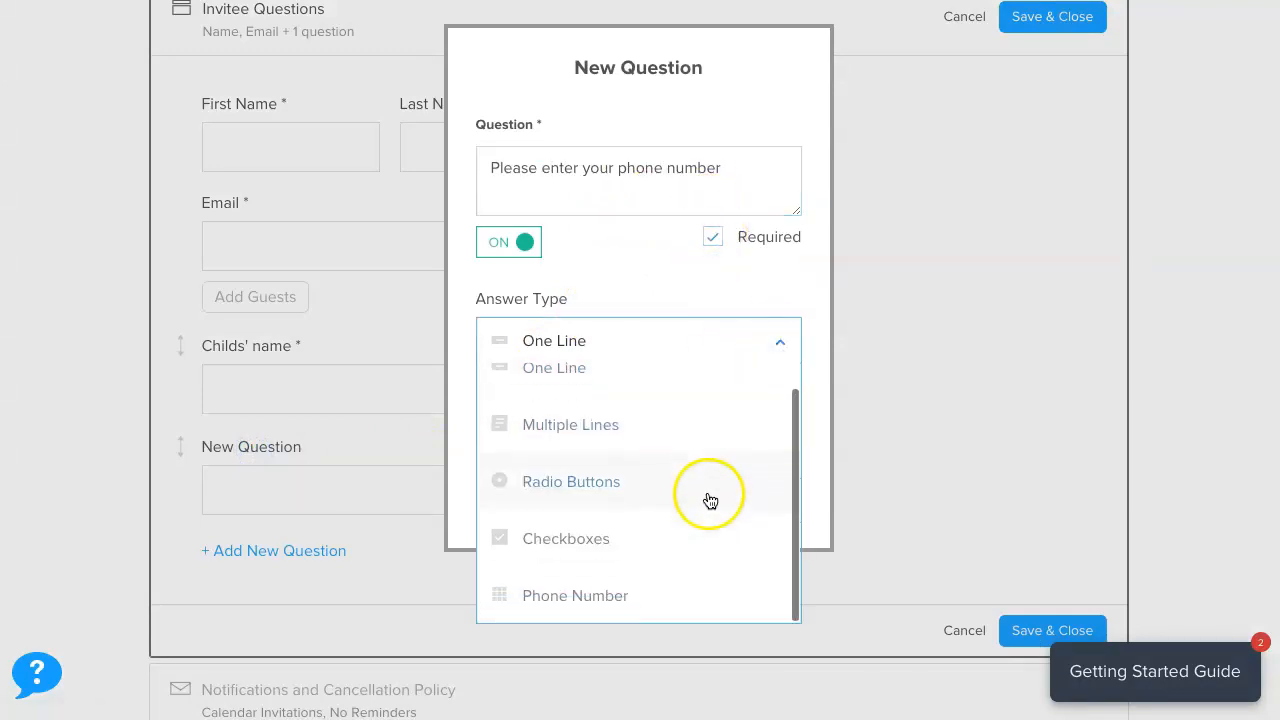
pyautogui.click(603, 594)
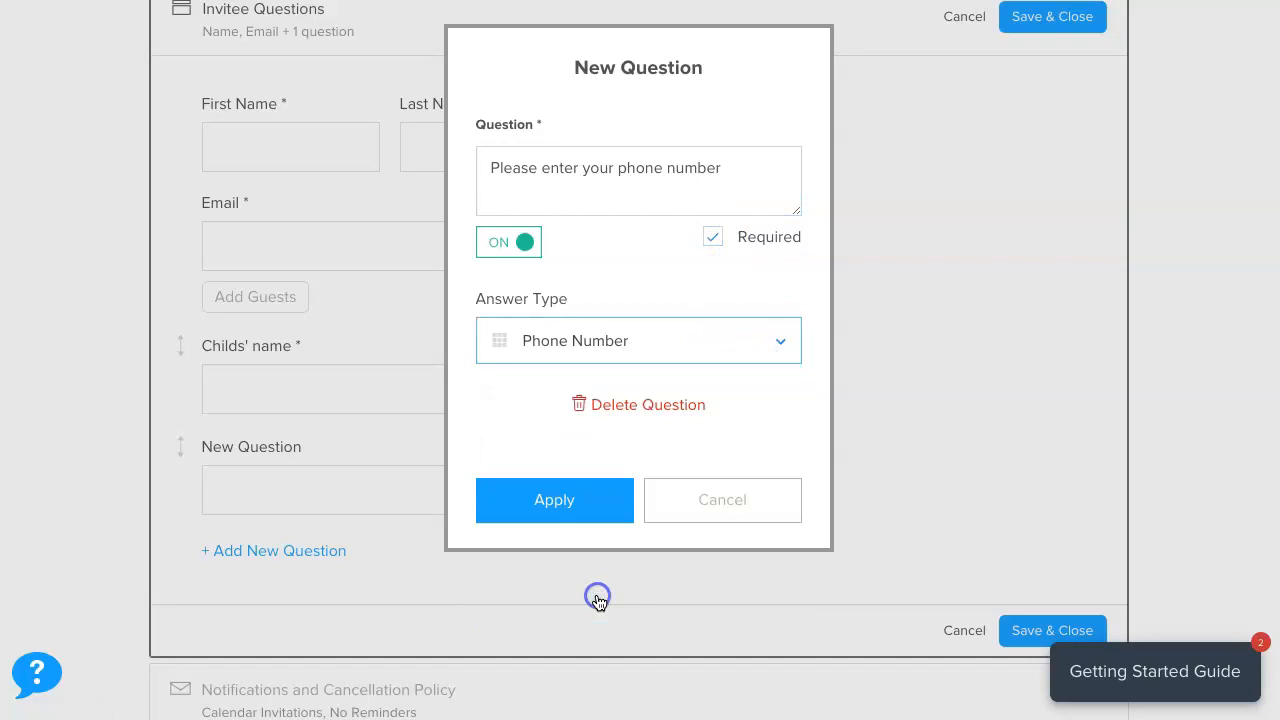
pyautogui.click(552, 502)
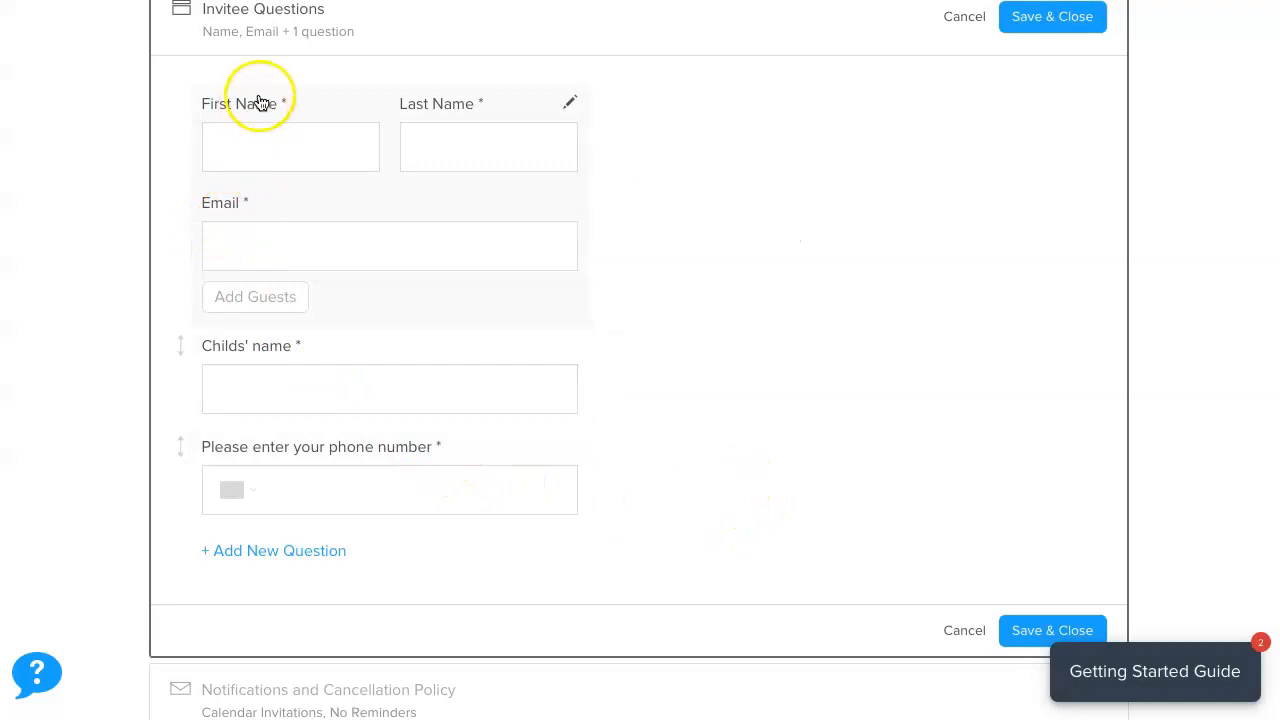
# Save & Close the Invitee Questions settings.
pyautogui.scroll(1, 894, 349)
pyautogui.scroll(-2, 885, 240)
pyautogui.scroll(2, 882, 240)
pyautogui.click(1043, 77)
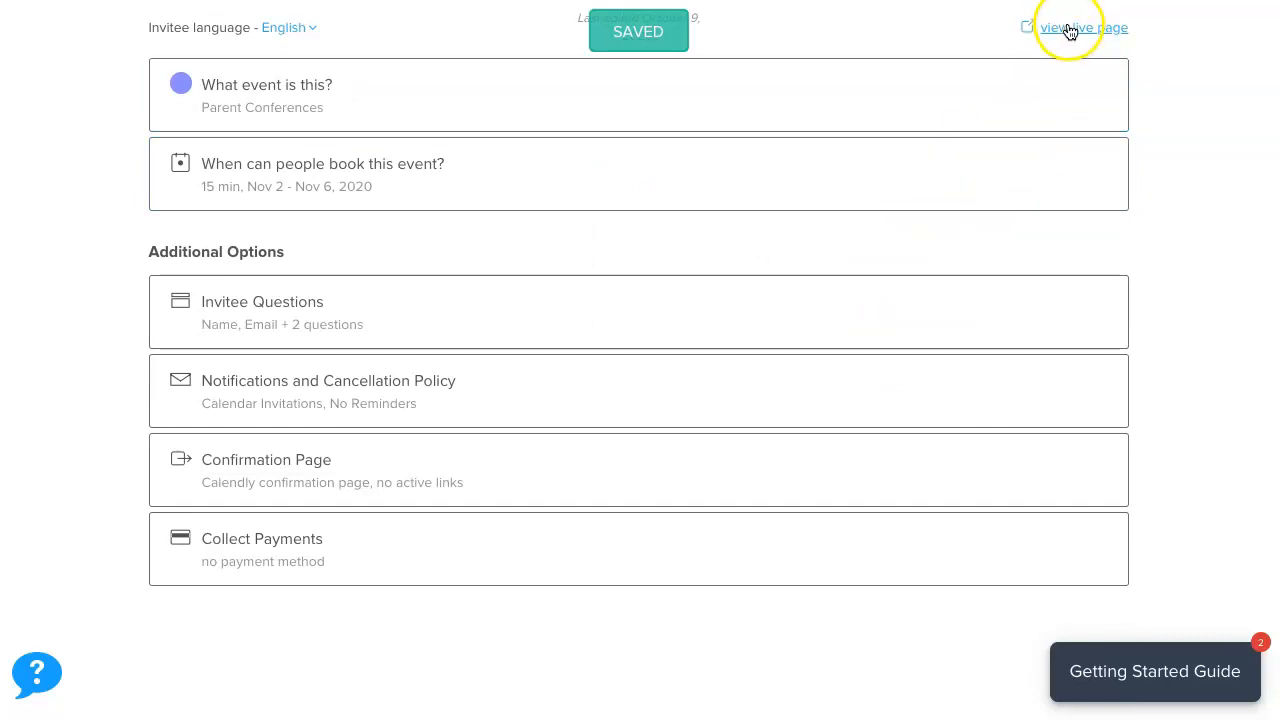
# On the public booking page, select the 1:30pm slot on Friday, November 6.
pyautogui.click(1069, 31)
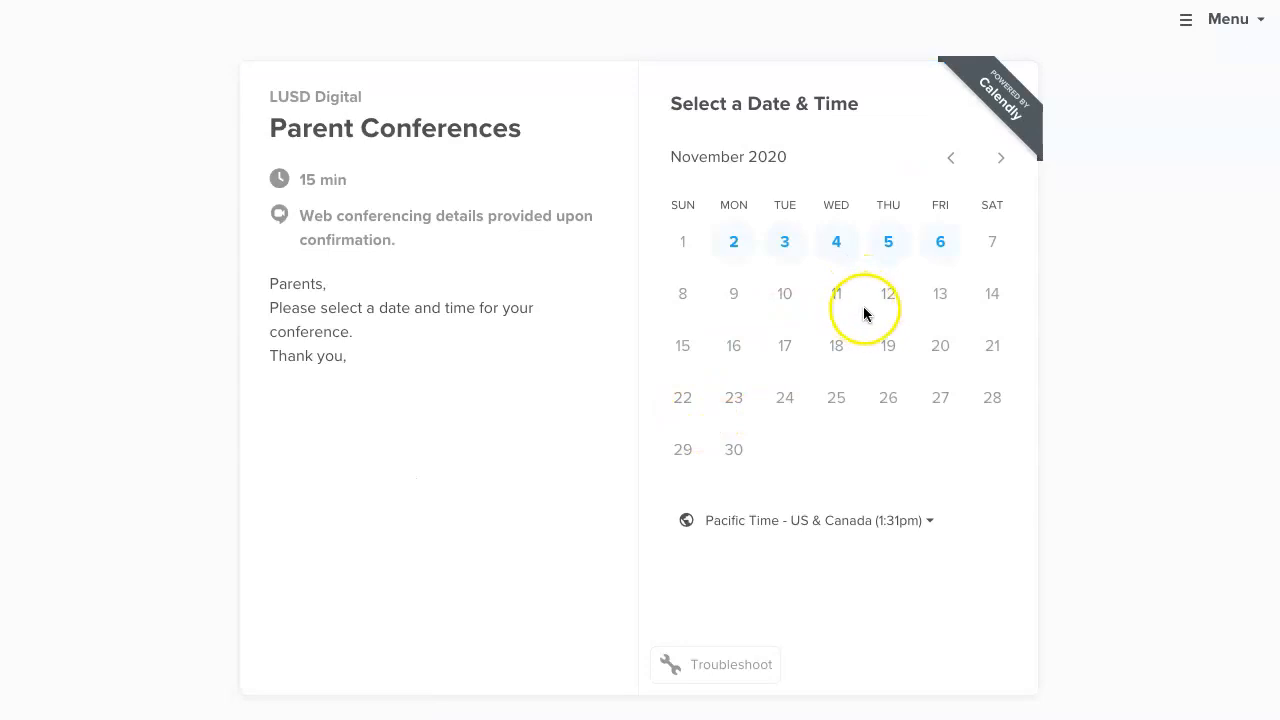
pyautogui.click(938, 241)
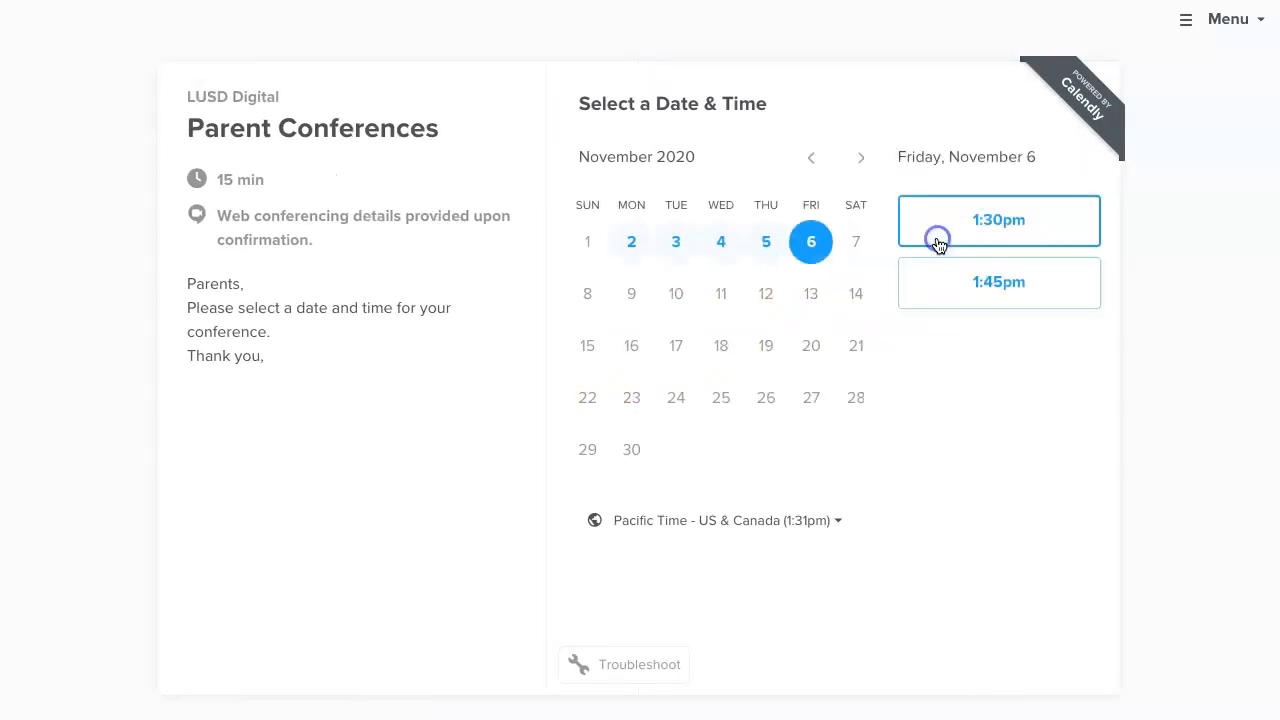
pyautogui.click(1010, 222)
pyautogui.click(1100, 226)
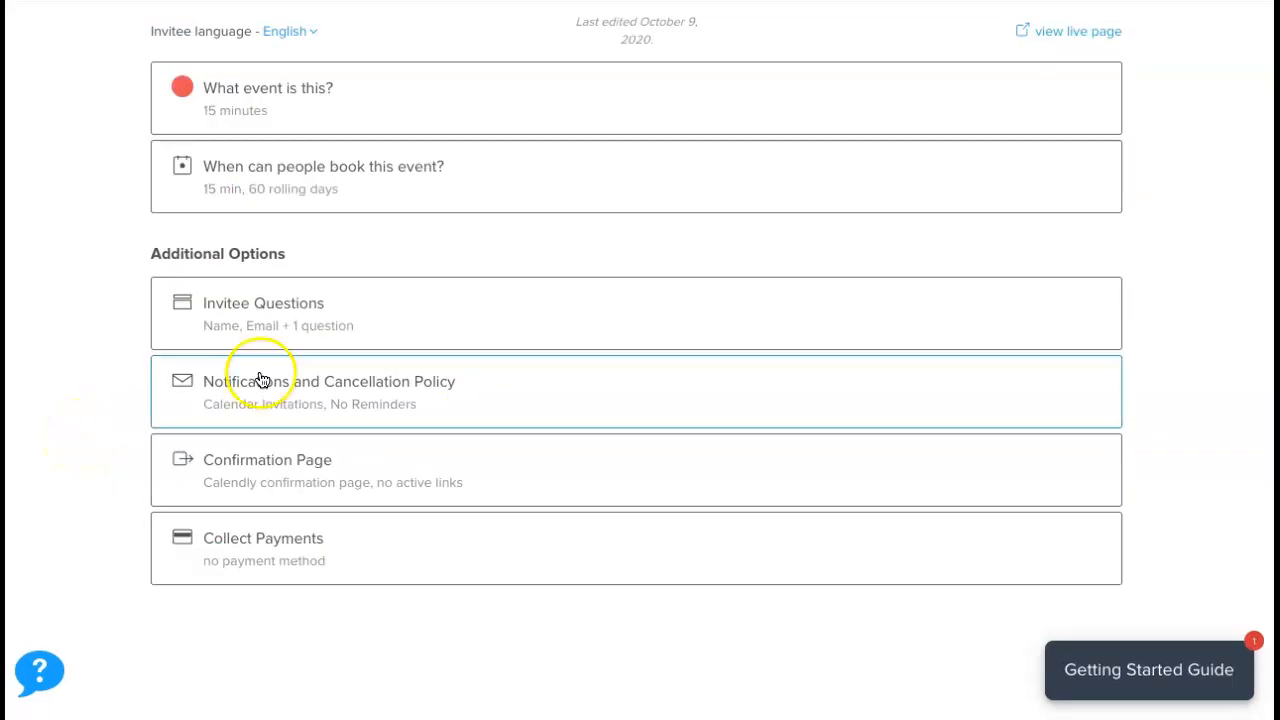
# Review the calendar invitation title, body and cancellation policy, then save the notification settings.
pyautogui.click(414, 389)
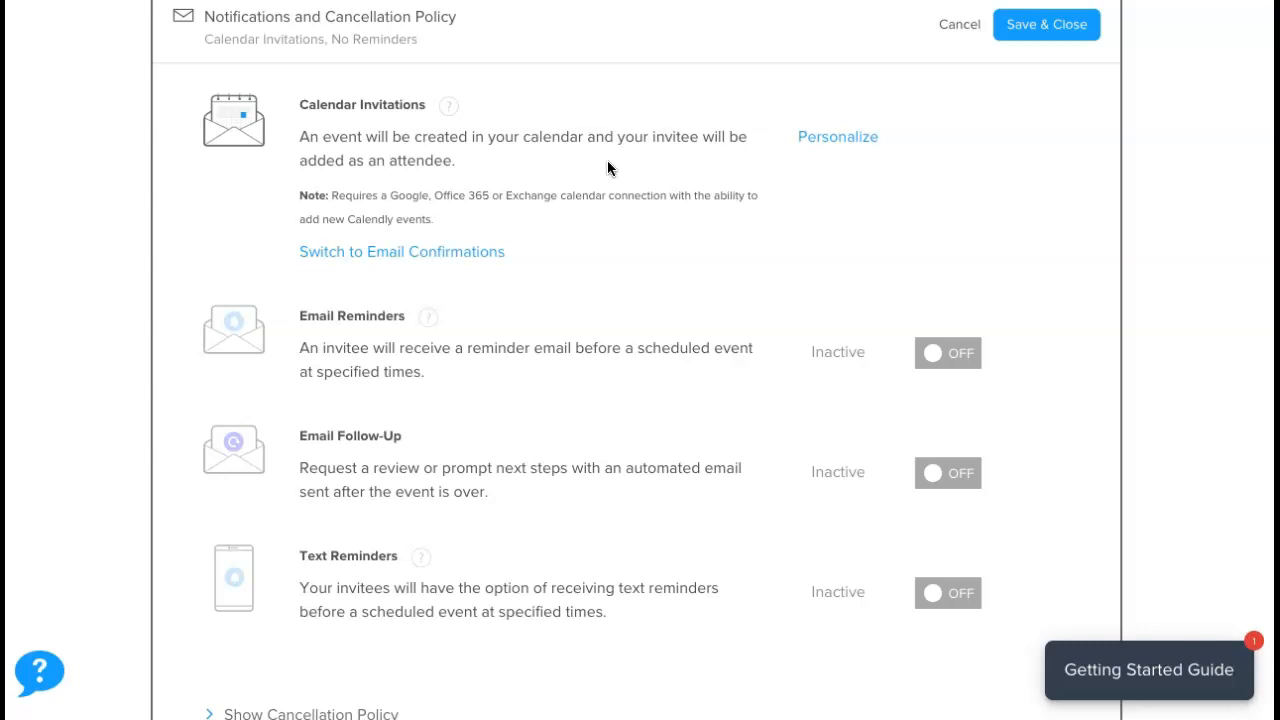
pyautogui.click(830, 144)
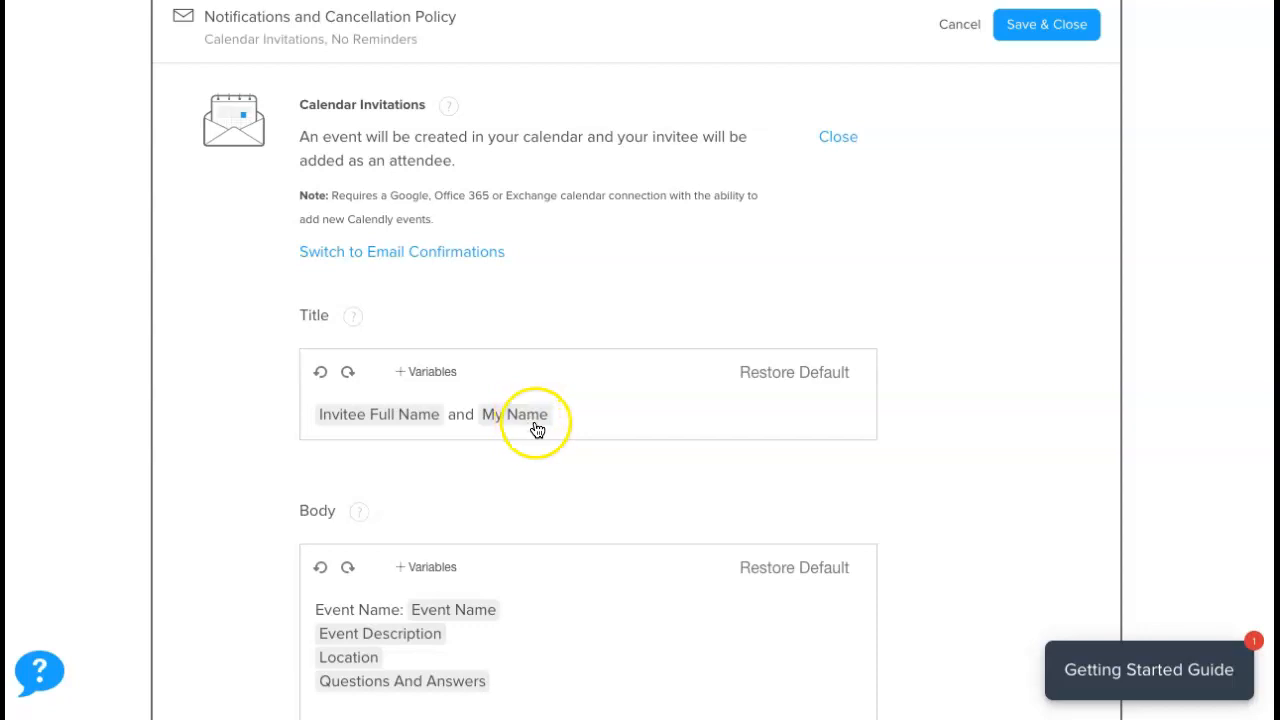
pyautogui.scroll(-1, 244, 441)
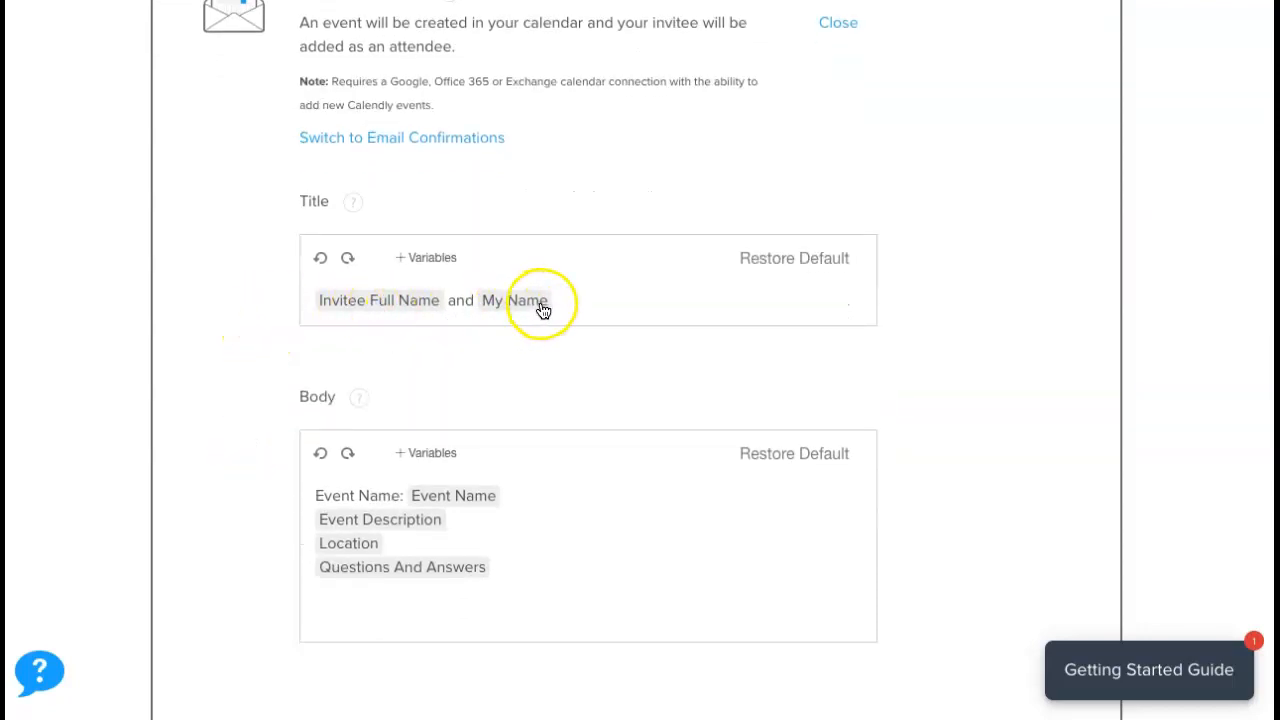
pyautogui.scroll(-1, 194, 354)
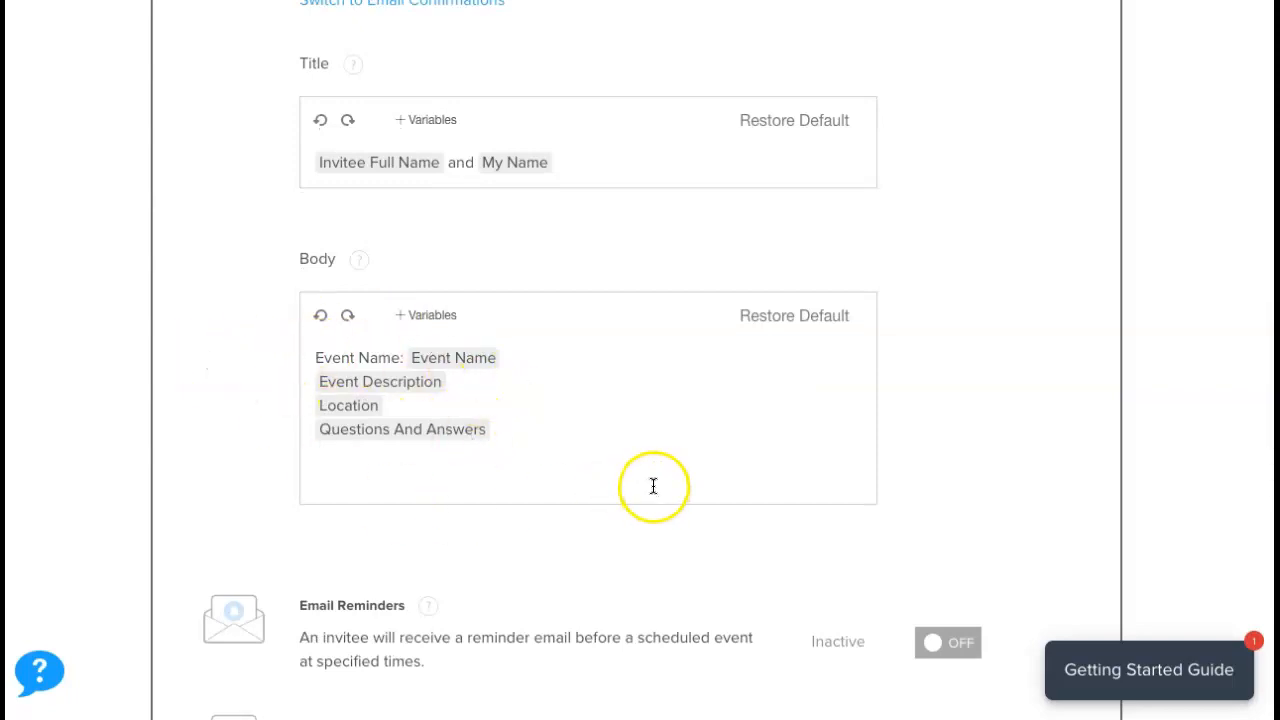
pyautogui.scroll(-5, 653, 486)
pyautogui.click(206, 414)
pyautogui.scroll(-1, 80, 512)
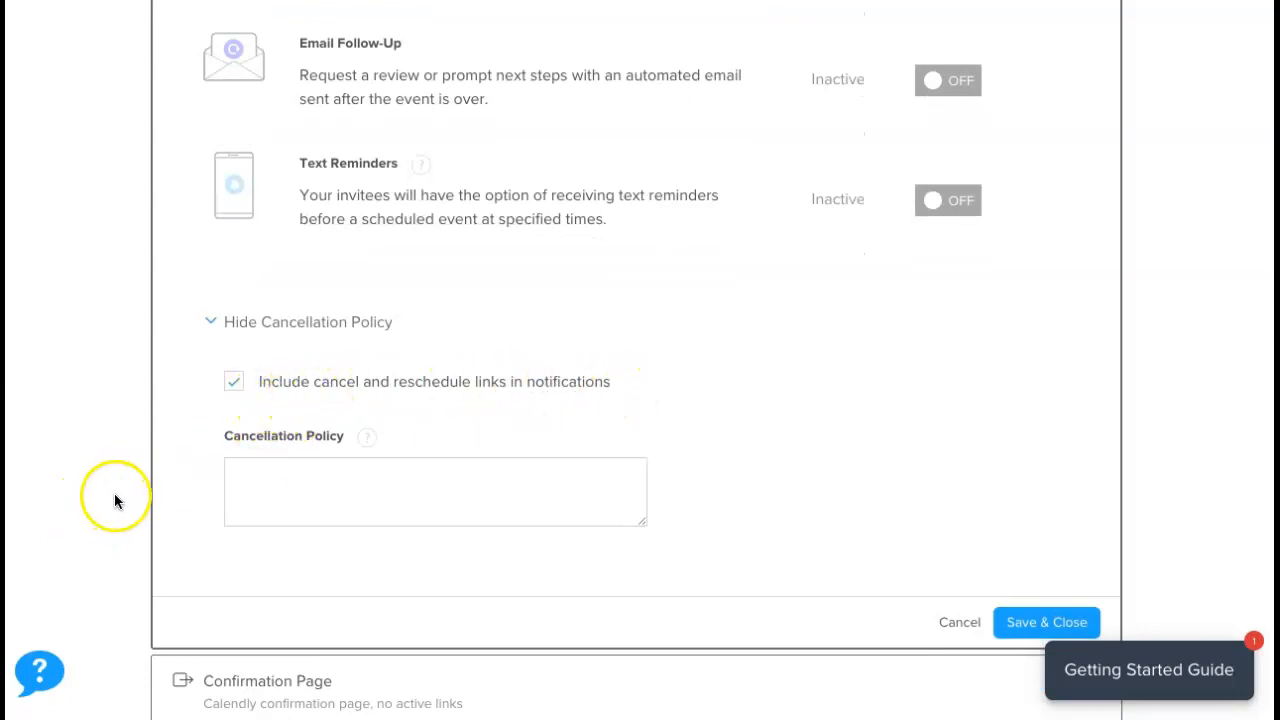
pyautogui.click(1046, 622)
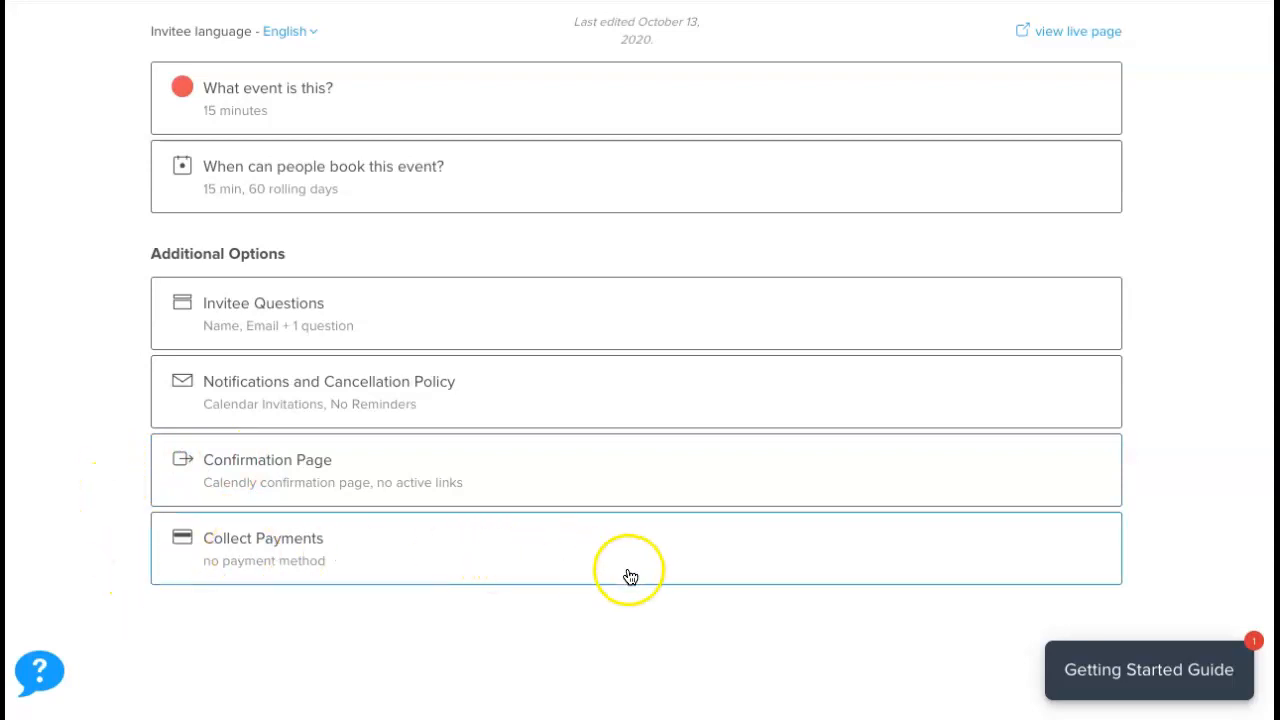
# Book a test Parent Conferences slot at 1:00pm on Friday, November 6, 2020 from the live page.
pyautogui.scroll(2, 636, 576)
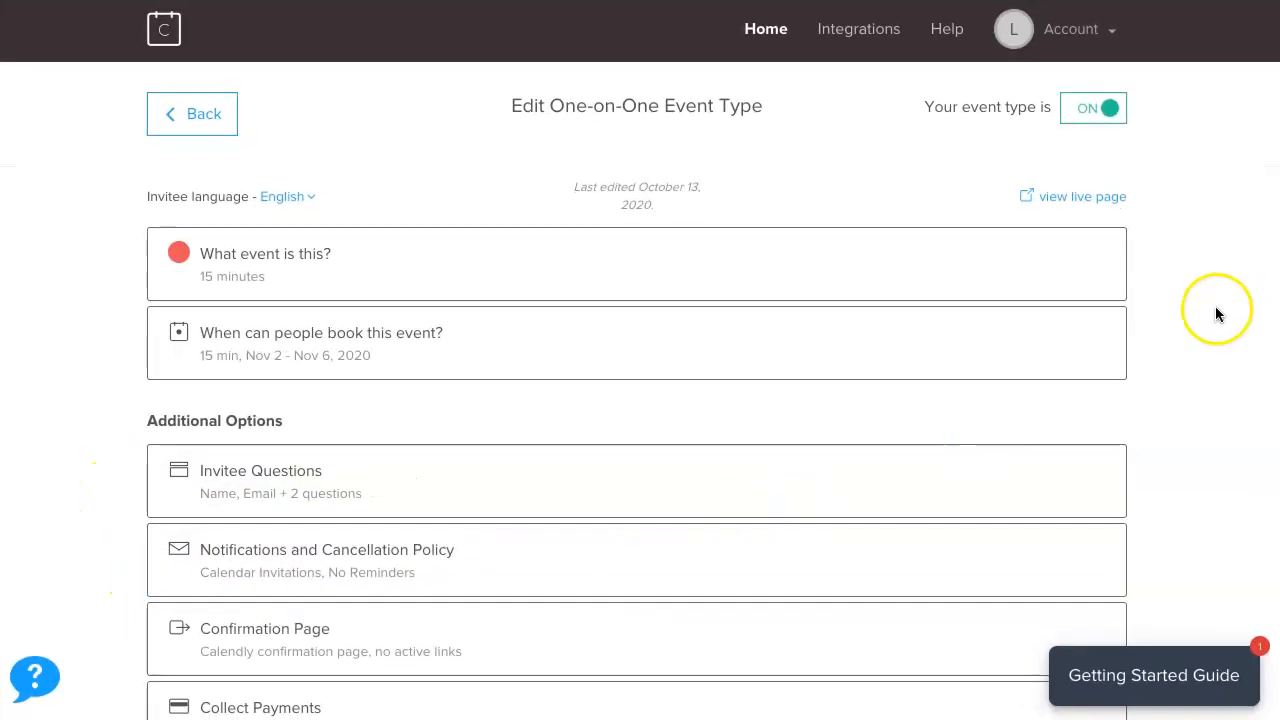
pyautogui.click(1061, 200)
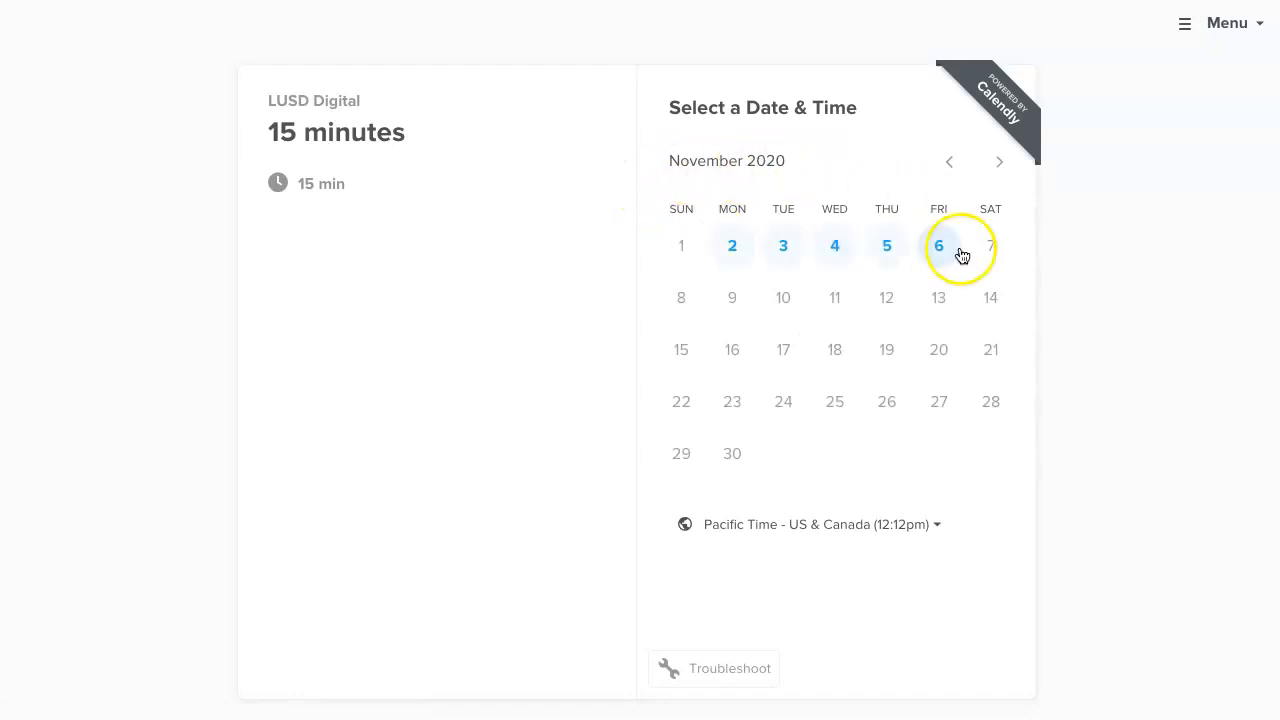
pyautogui.click(940, 250)
pyautogui.click(1017, 228)
pyautogui.click(1034, 229)
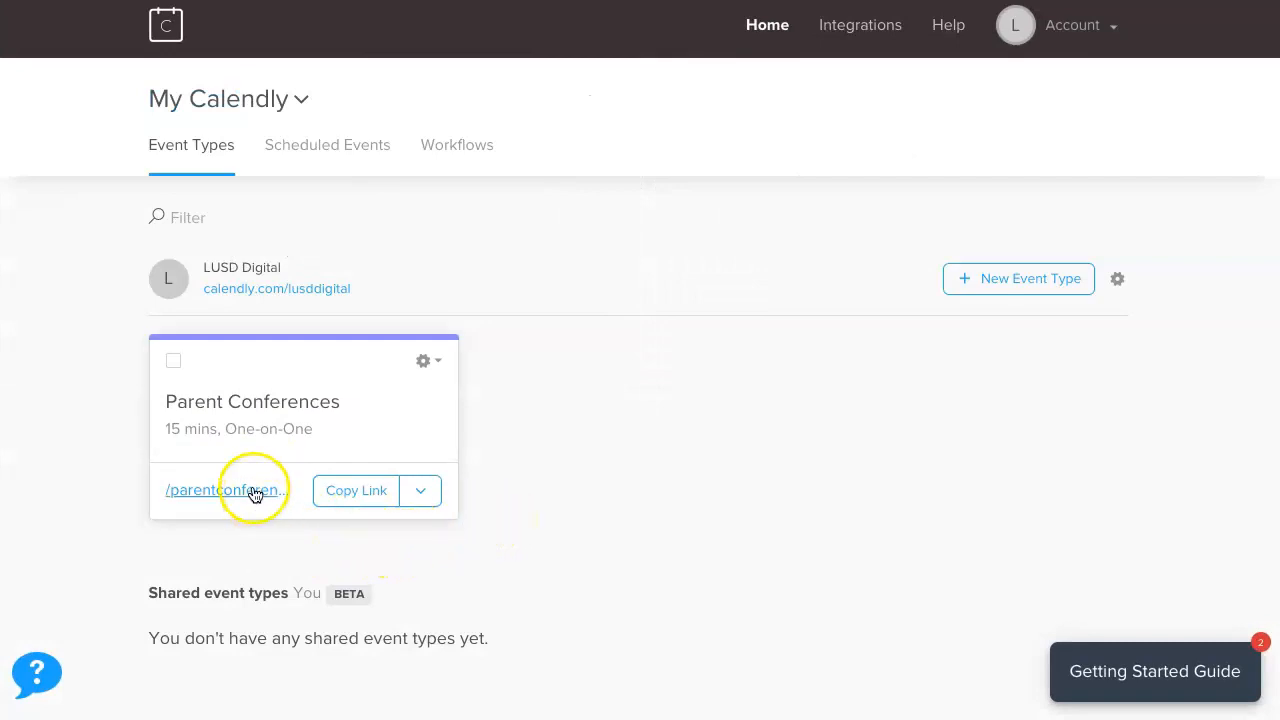
# Copy the Parent Conferences booking link and move to the Gmail inbox.
pyautogui.click(352, 492)
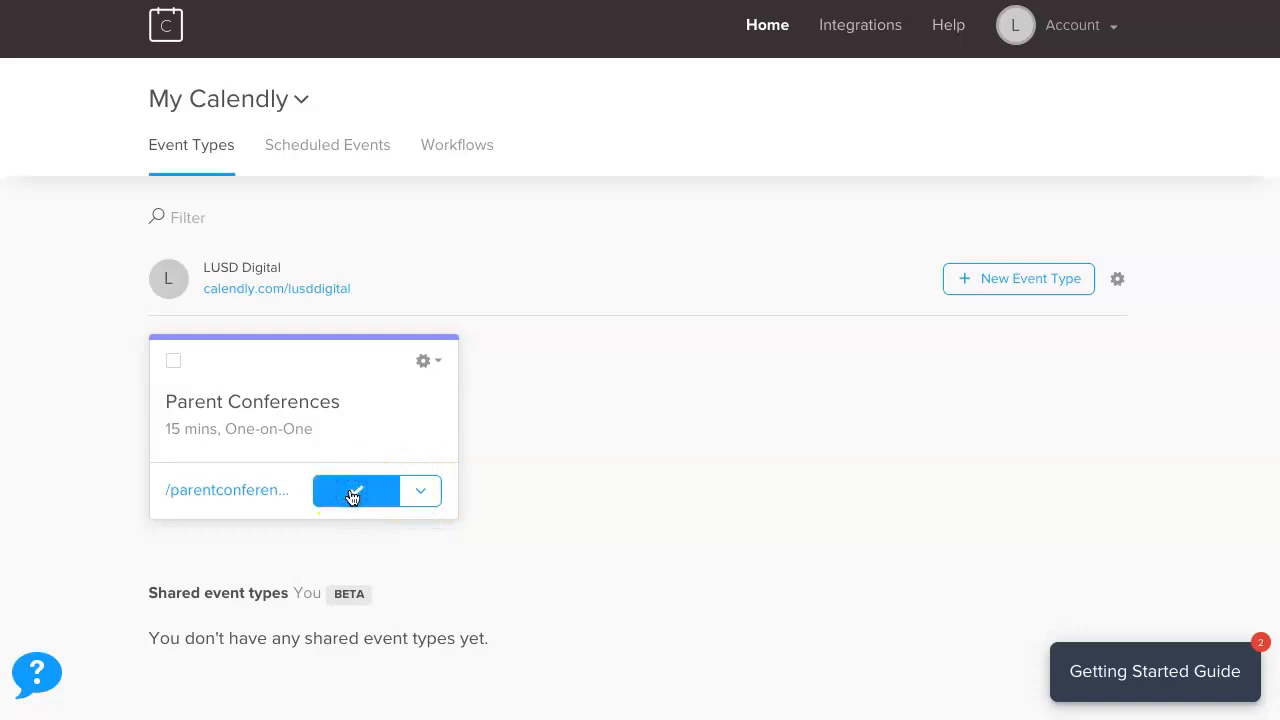
pyautogui.click(595, 460)
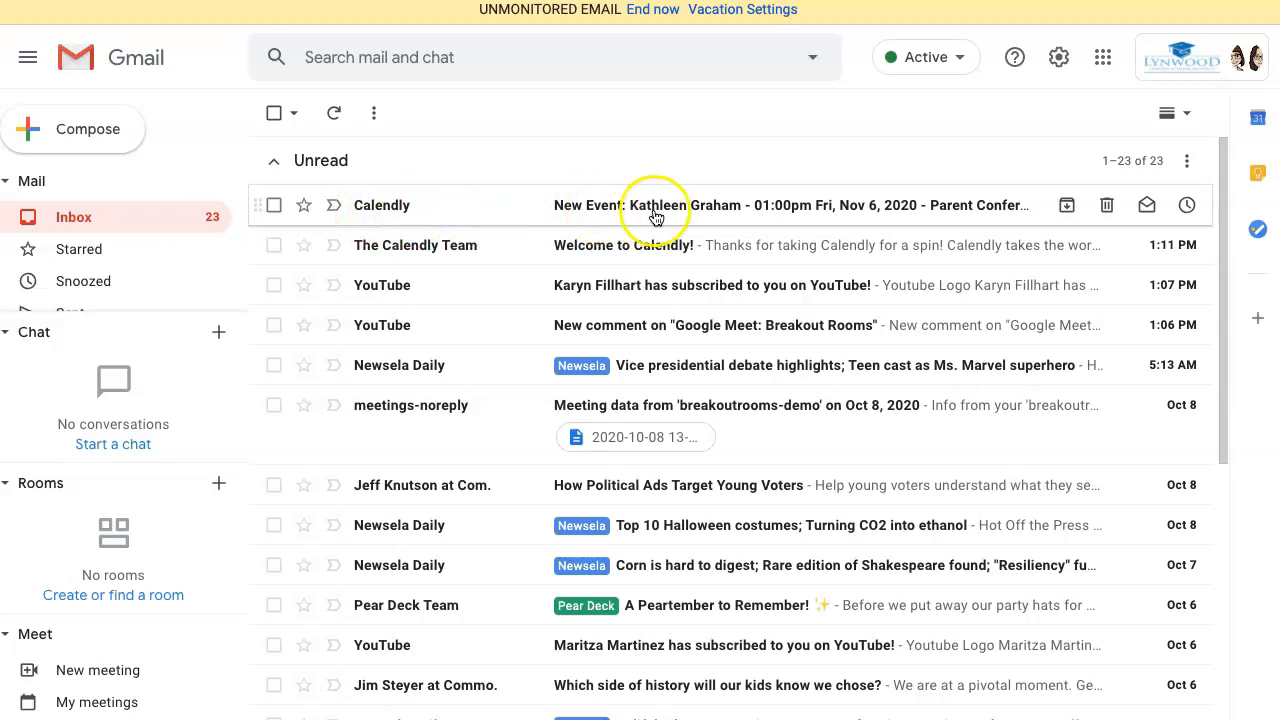
# Open and read Calendly's New Event email for Parent Conferences at 1:00pm, Nov 6.
pyautogui.click(770, 206)
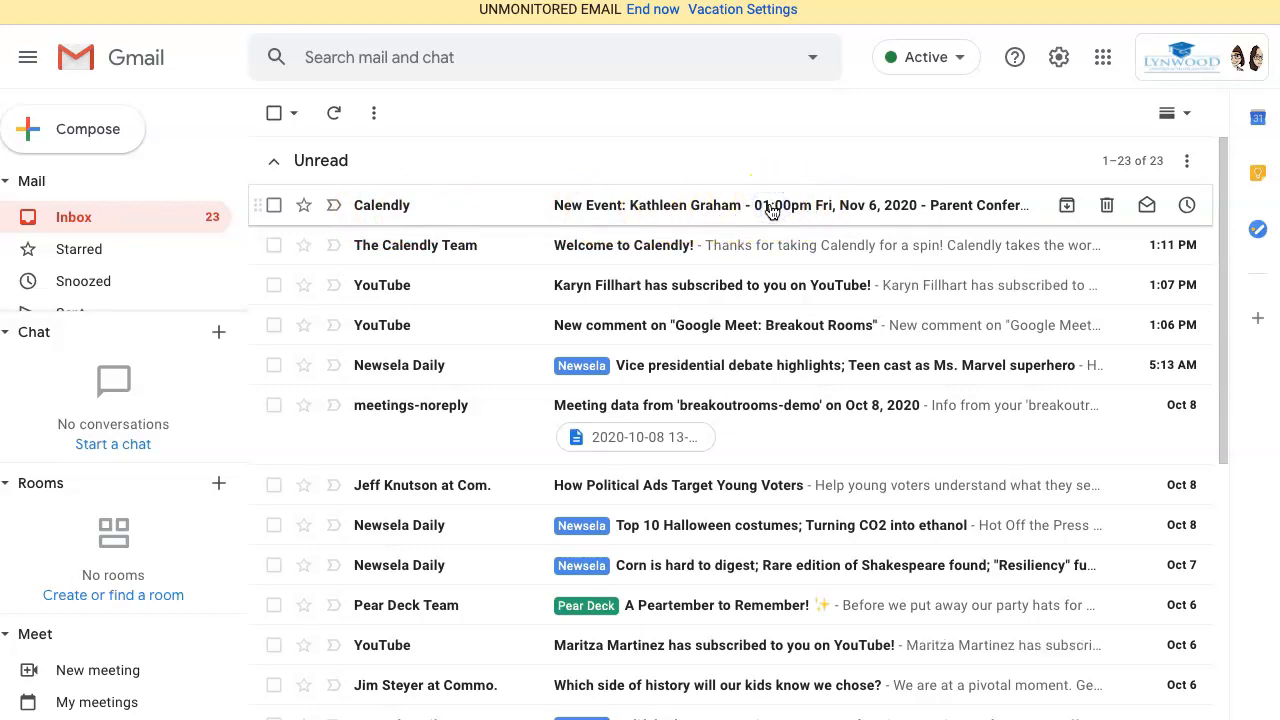
pyautogui.click(563, 198)
pyautogui.scroll(-4, 505, 560)
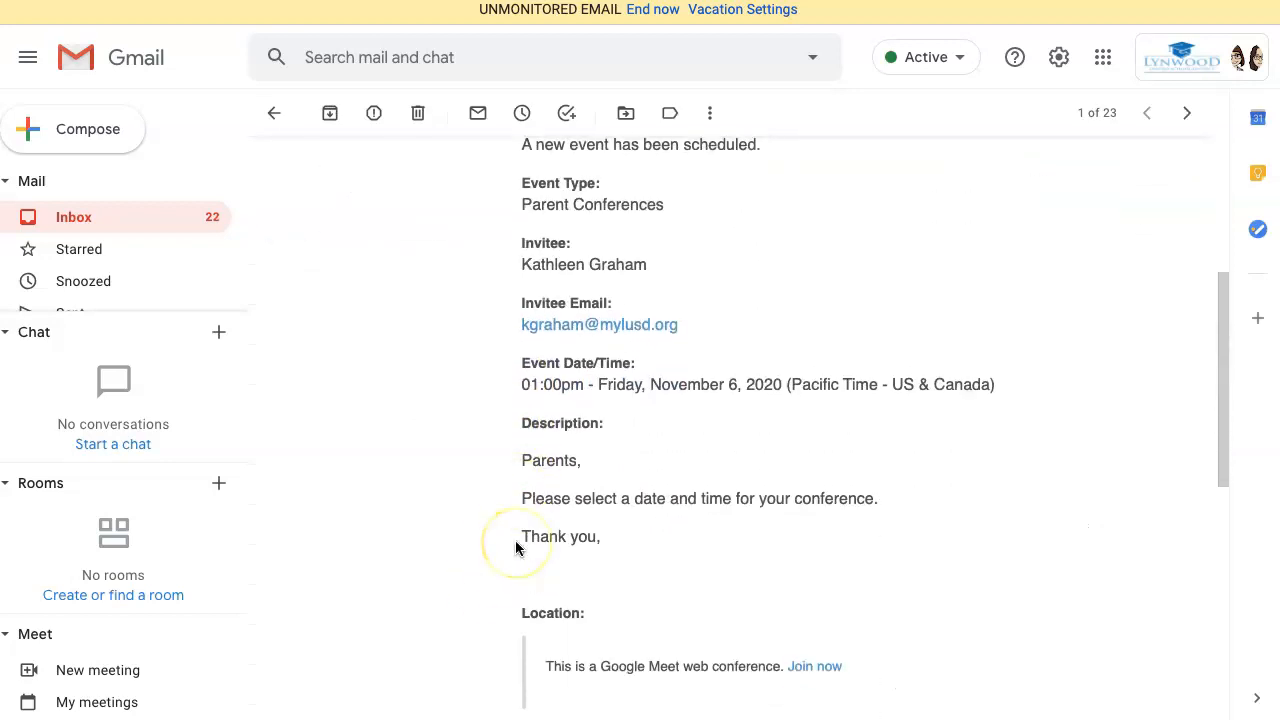
pyautogui.scroll(-6, 515, 540)
pyautogui.scroll(9, 515, 545)
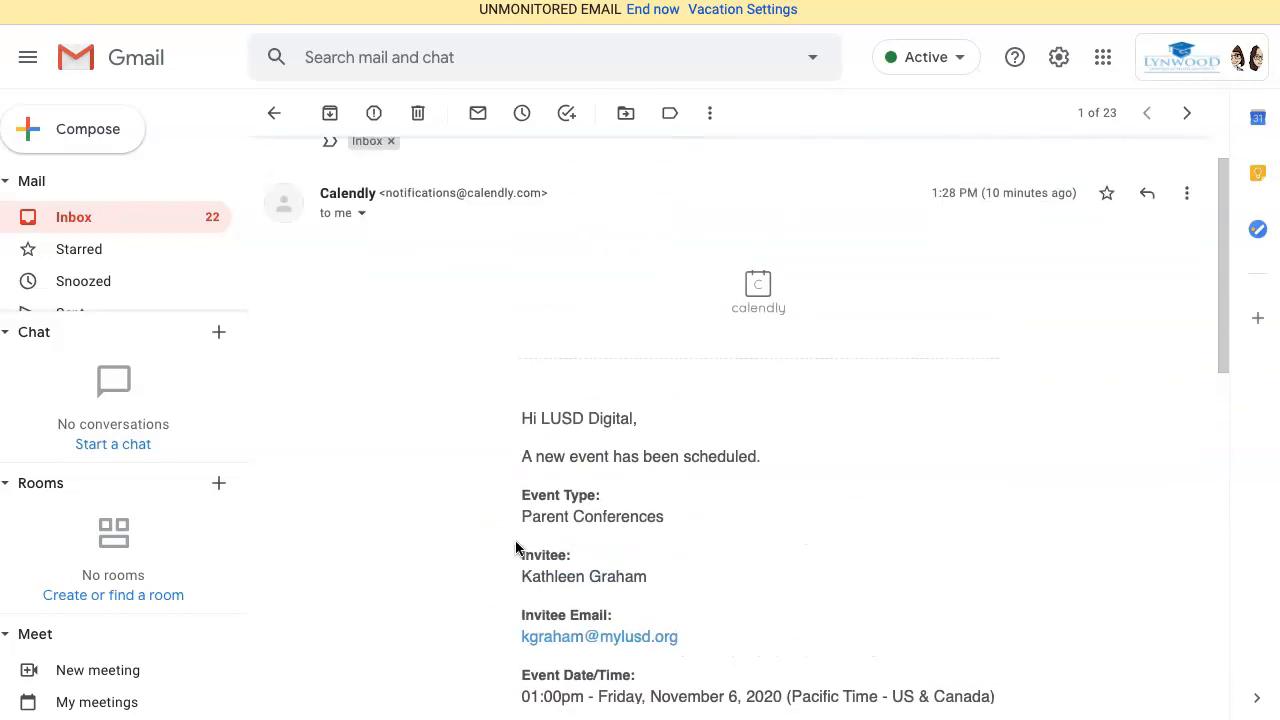
pyautogui.scroll(2, 516, 548)
pyautogui.click(1257, 117)
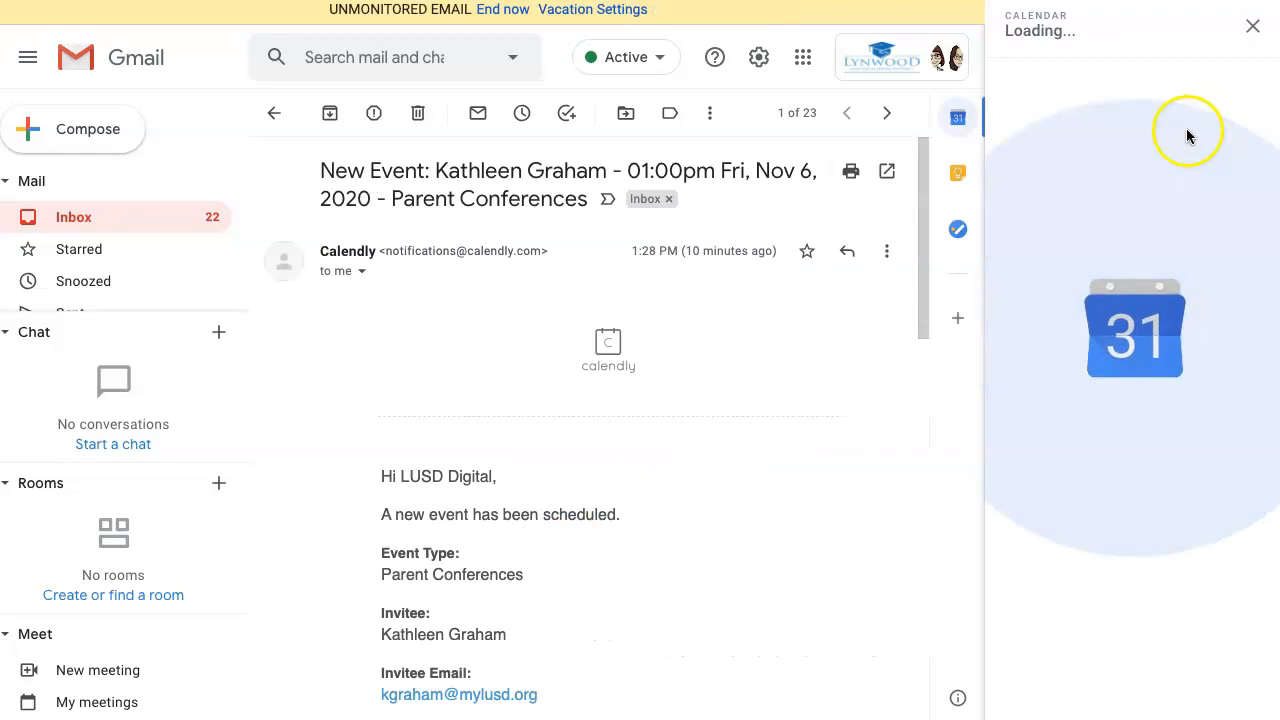
pyautogui.click(1075, 33)
pyautogui.click(1254, 80)
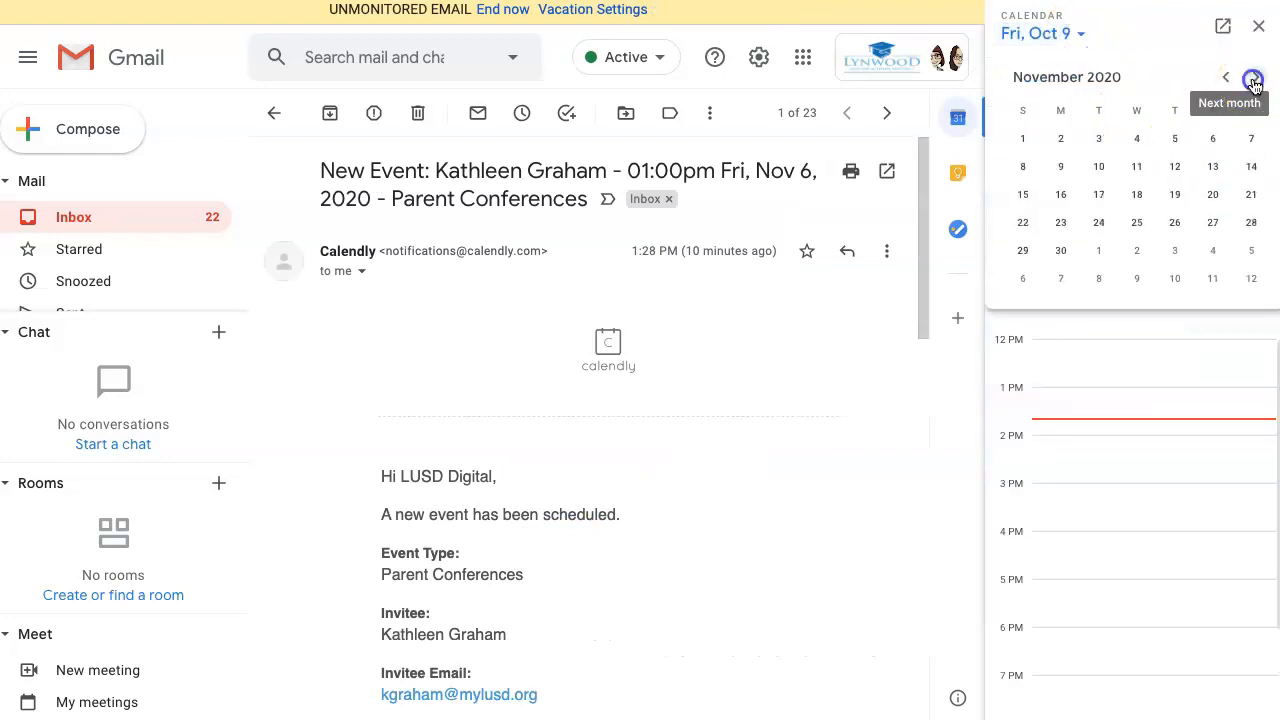
pyautogui.click(1212, 138)
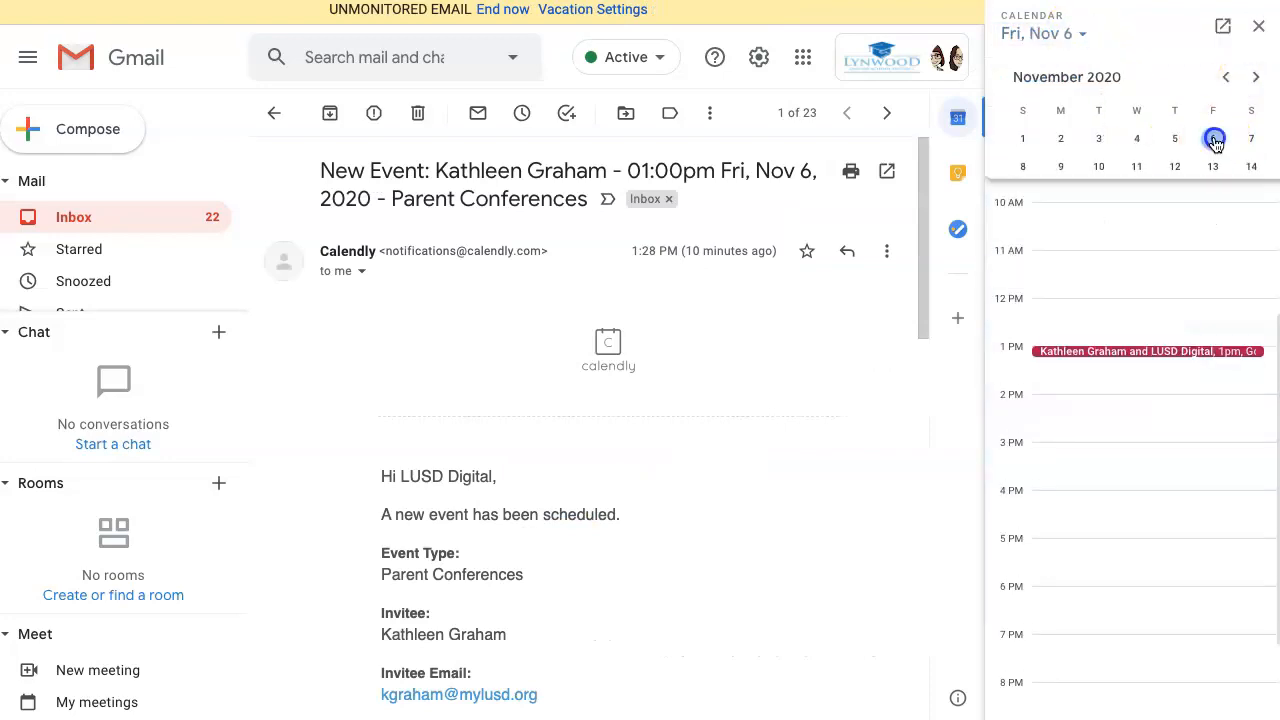
pyautogui.click(1069, 353)
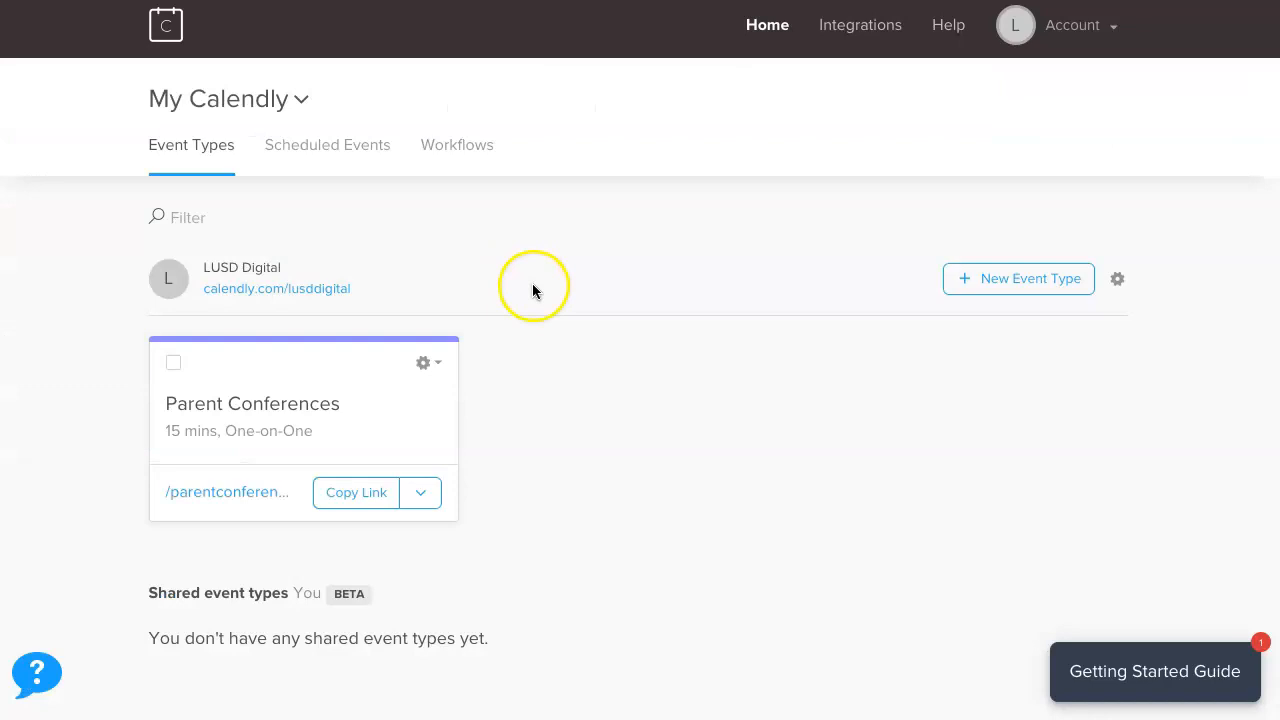
pyautogui.click(322, 150)
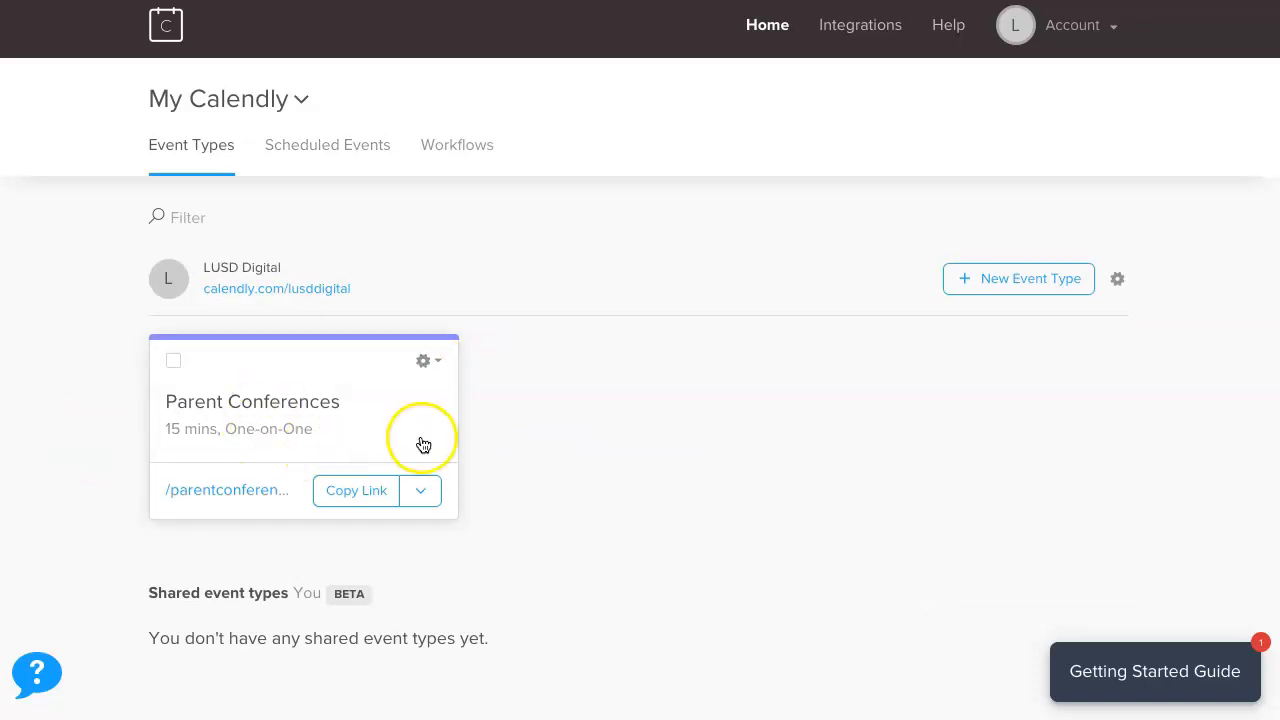
pyautogui.click(438, 363)
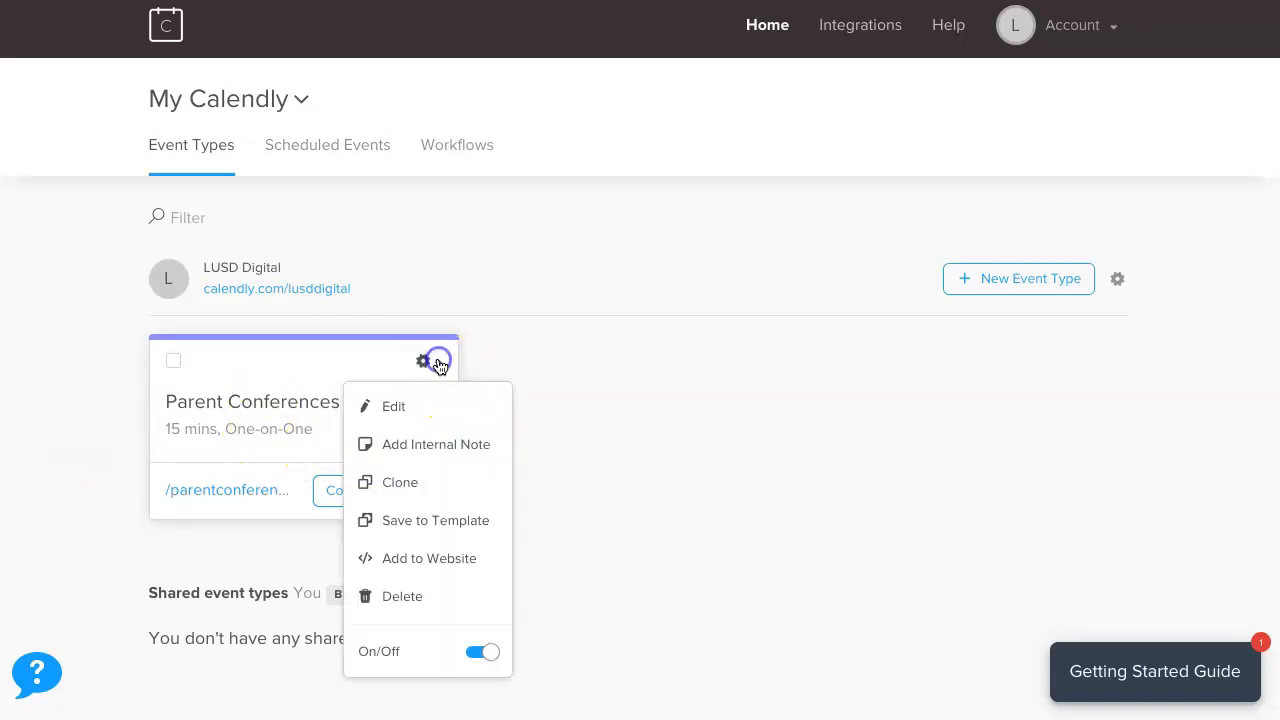
pyautogui.click(405, 406)
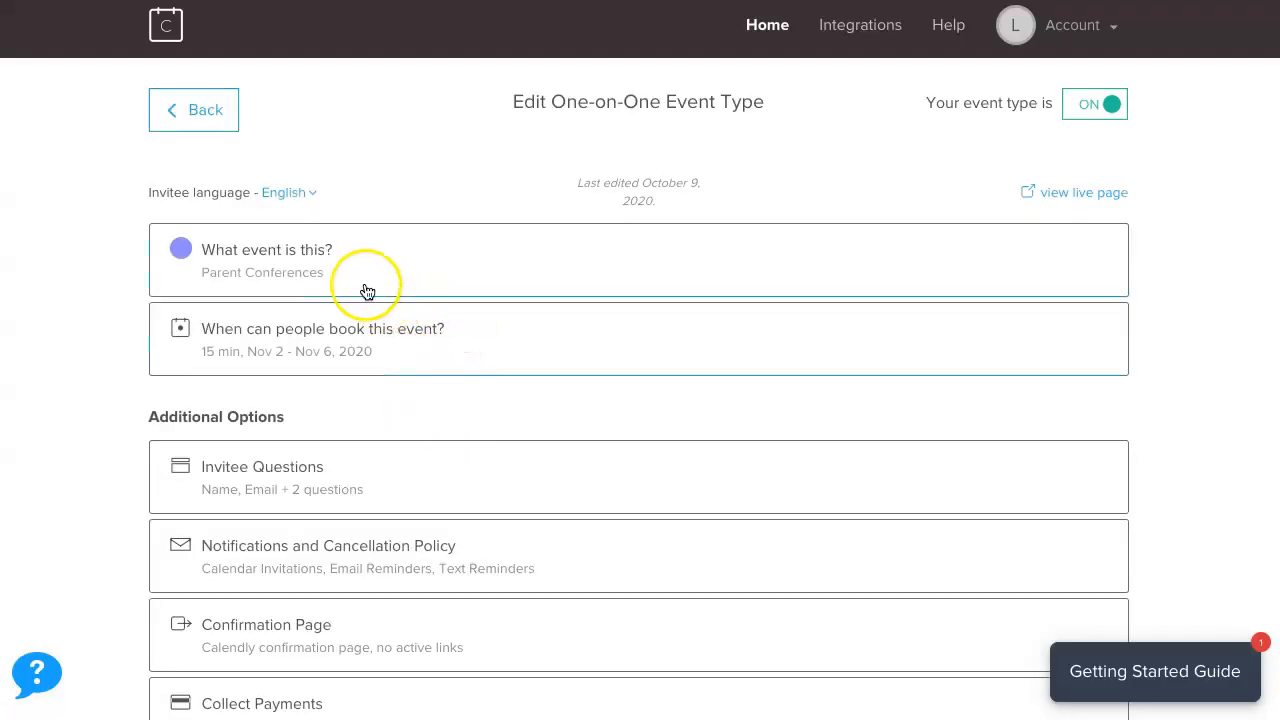
pyautogui.click(318, 262)
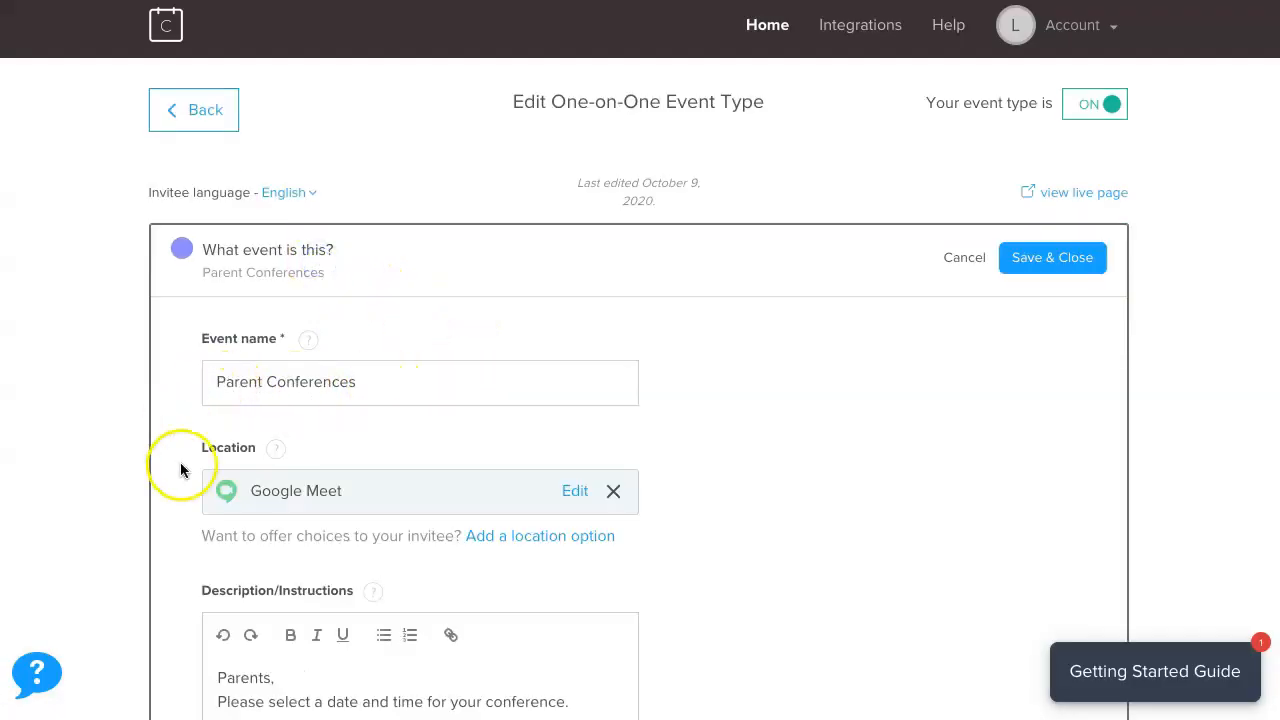
pyautogui.scroll(-2, 179, 466)
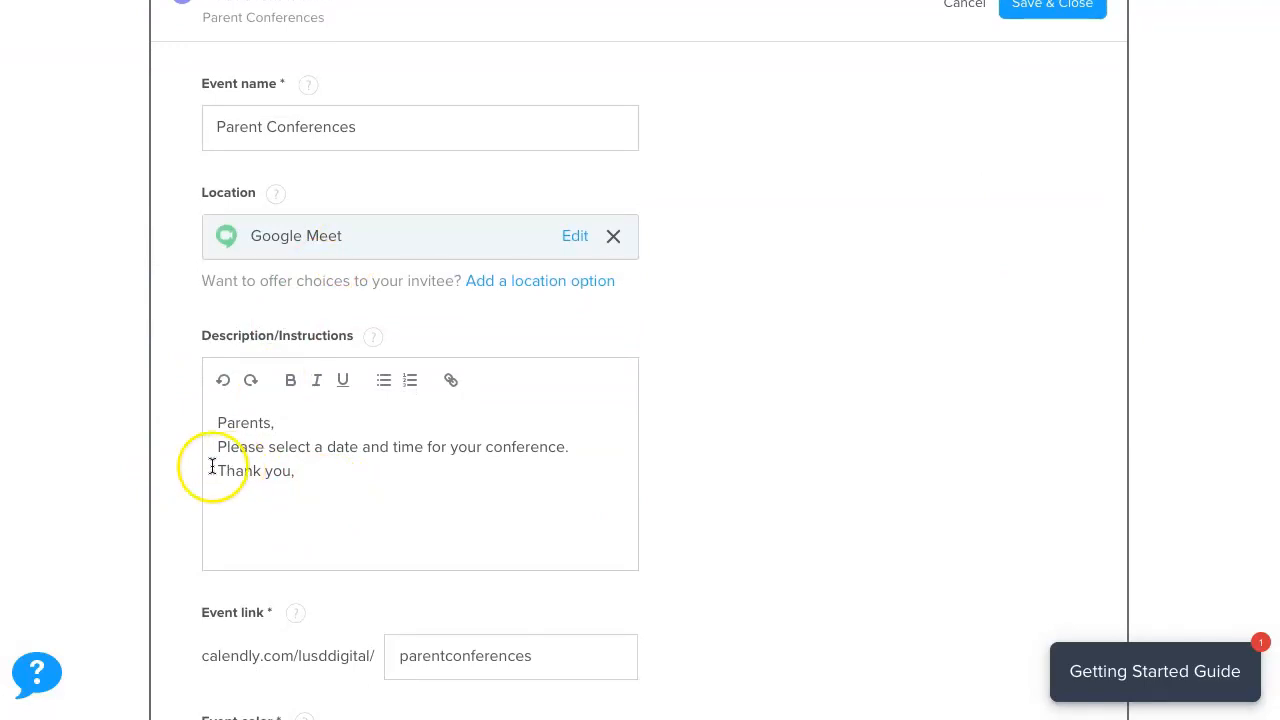
pyautogui.scroll(-4, 195, 466)
pyautogui.scroll(-2, 189, 466)
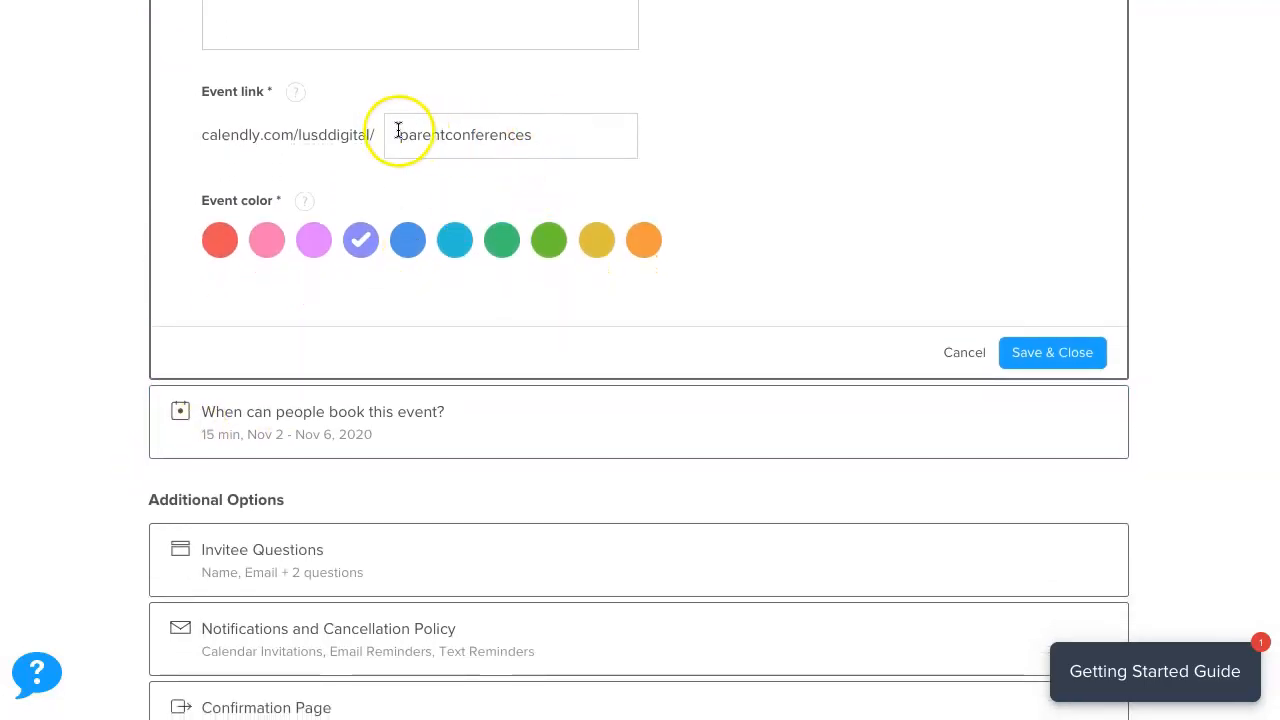
pyautogui.click(386, 415)
pyautogui.scroll(-3, 557, 424)
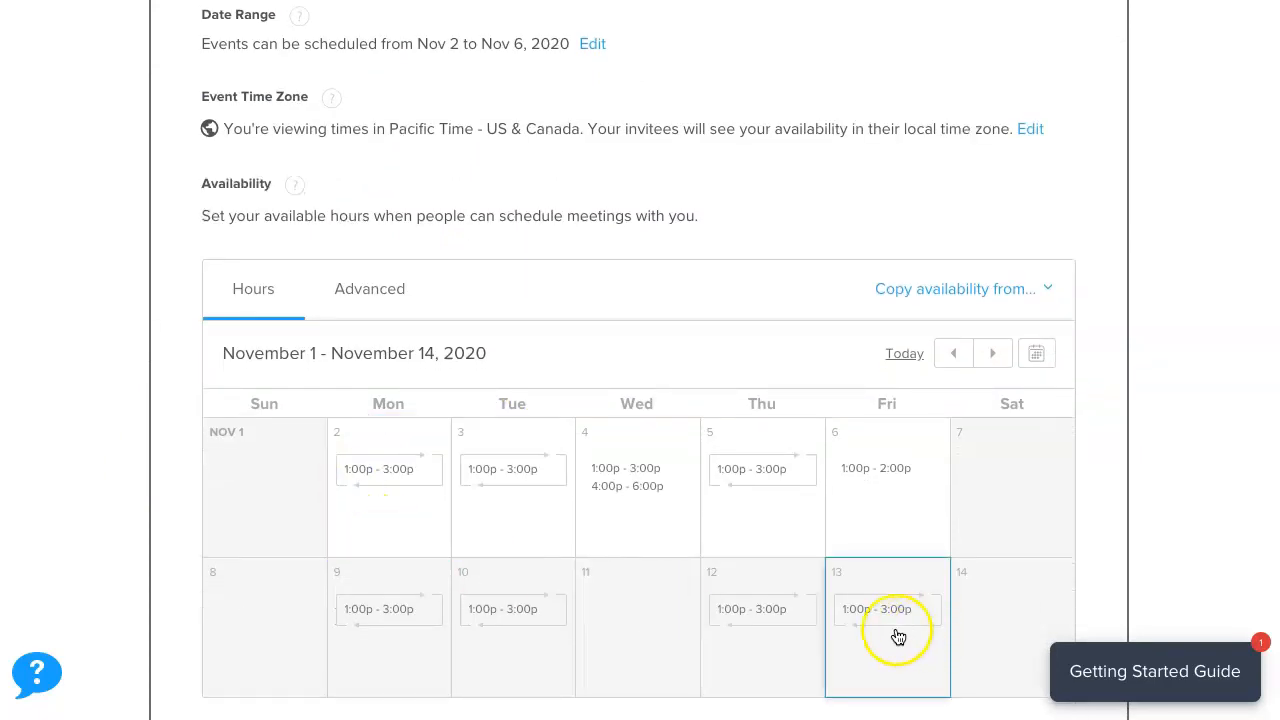
pyautogui.scroll(-3, 700, 563)
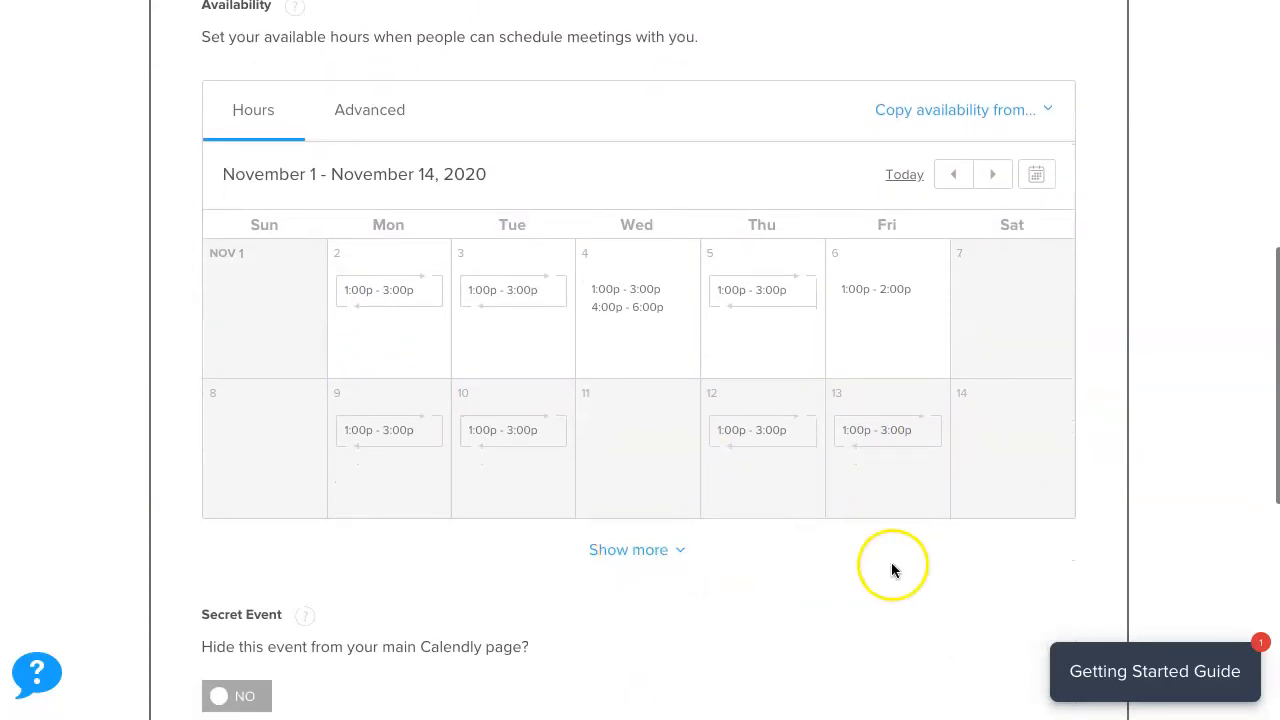
pyautogui.scroll(10, 891, 566)
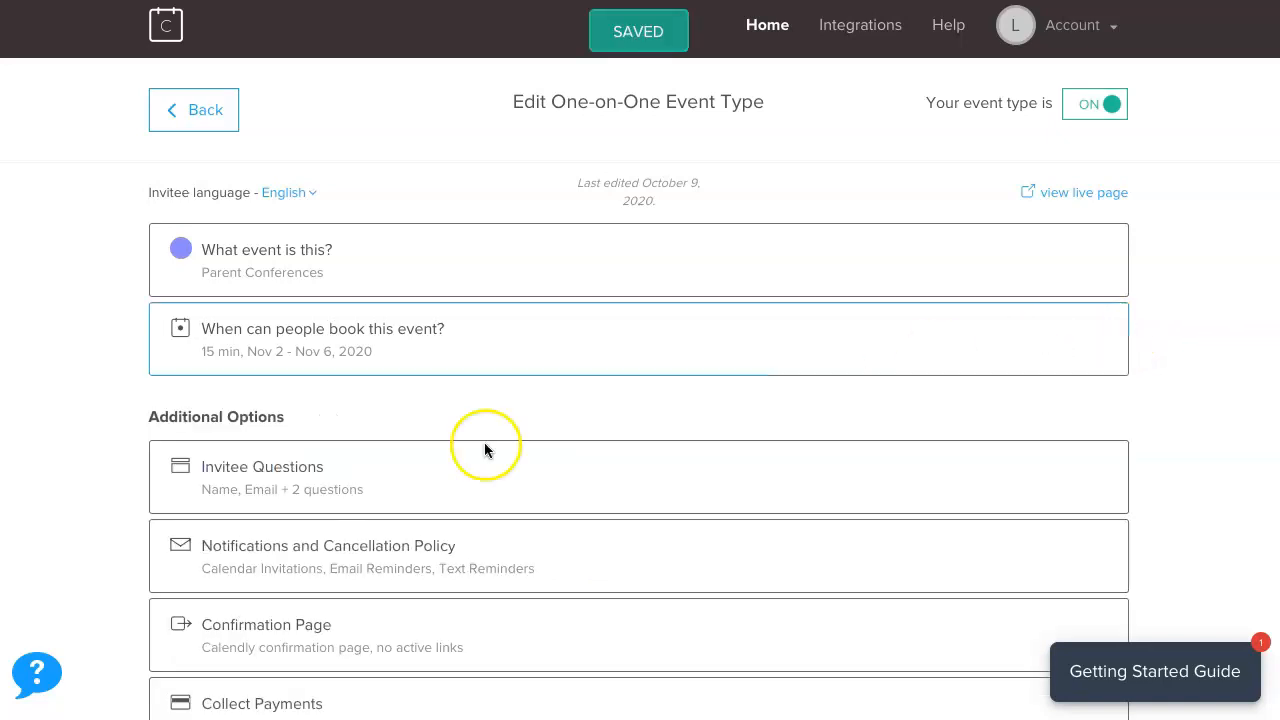
pyautogui.click(146, 131)
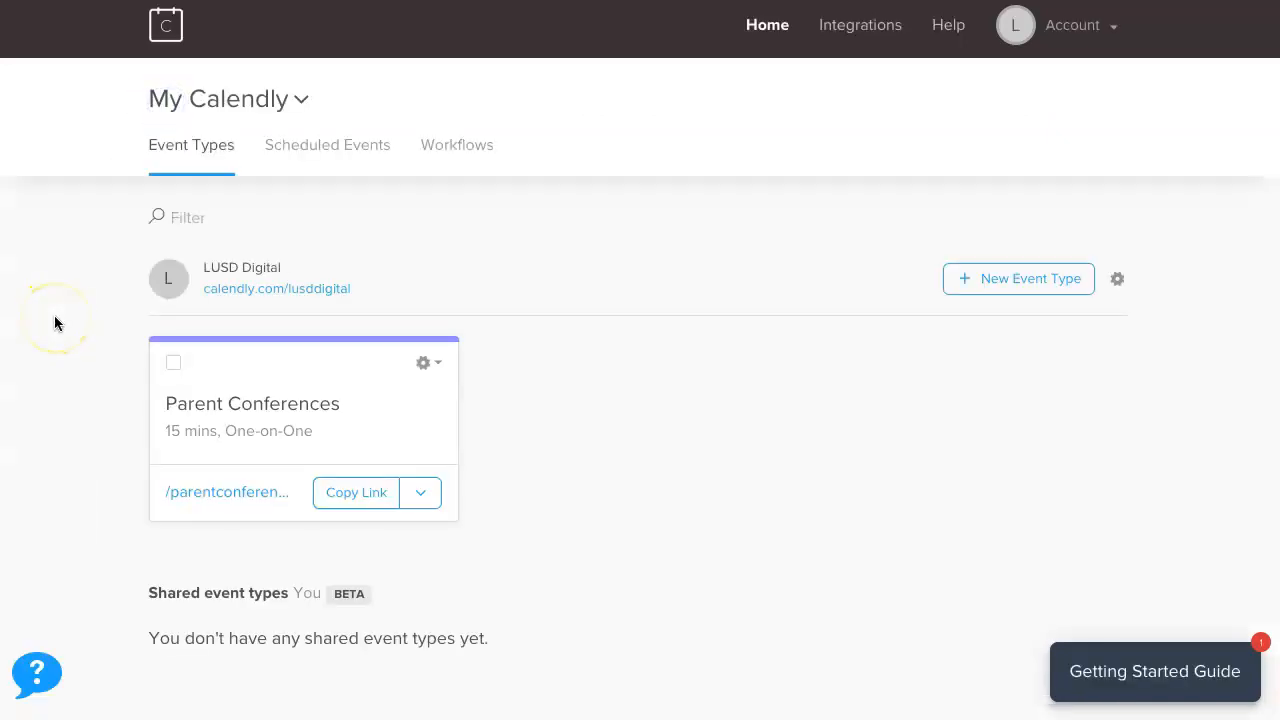